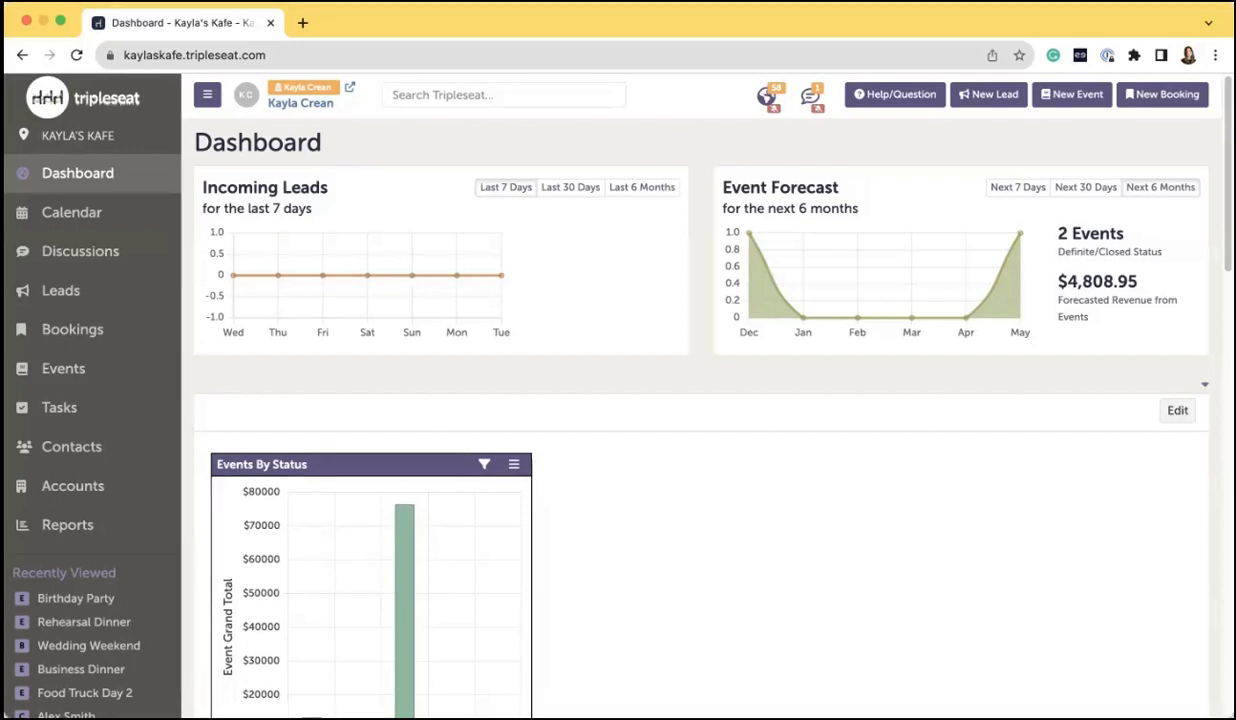
- Open the Birthday Party event's Contract & Event Order document for editing
scroll(785, 334, "down", 1)
scroll(785, 334, "down", 1)
scroll(272, 399, "down", 2)
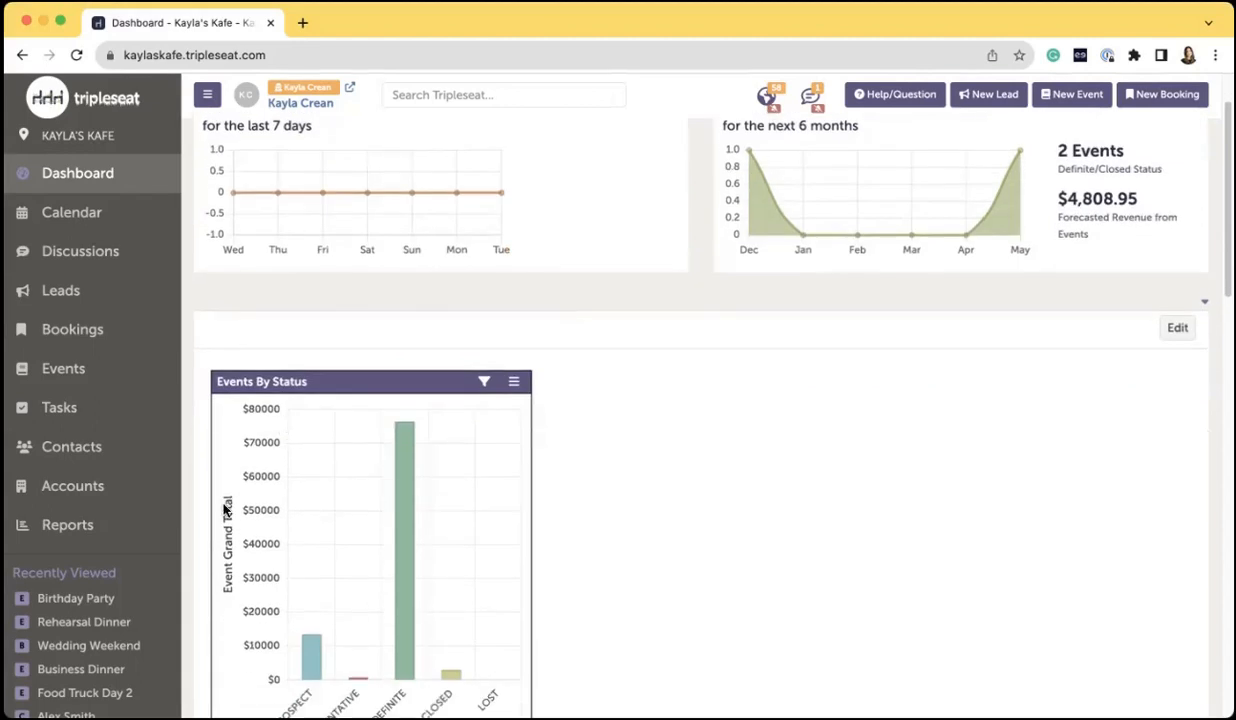
left_click(64, 600)
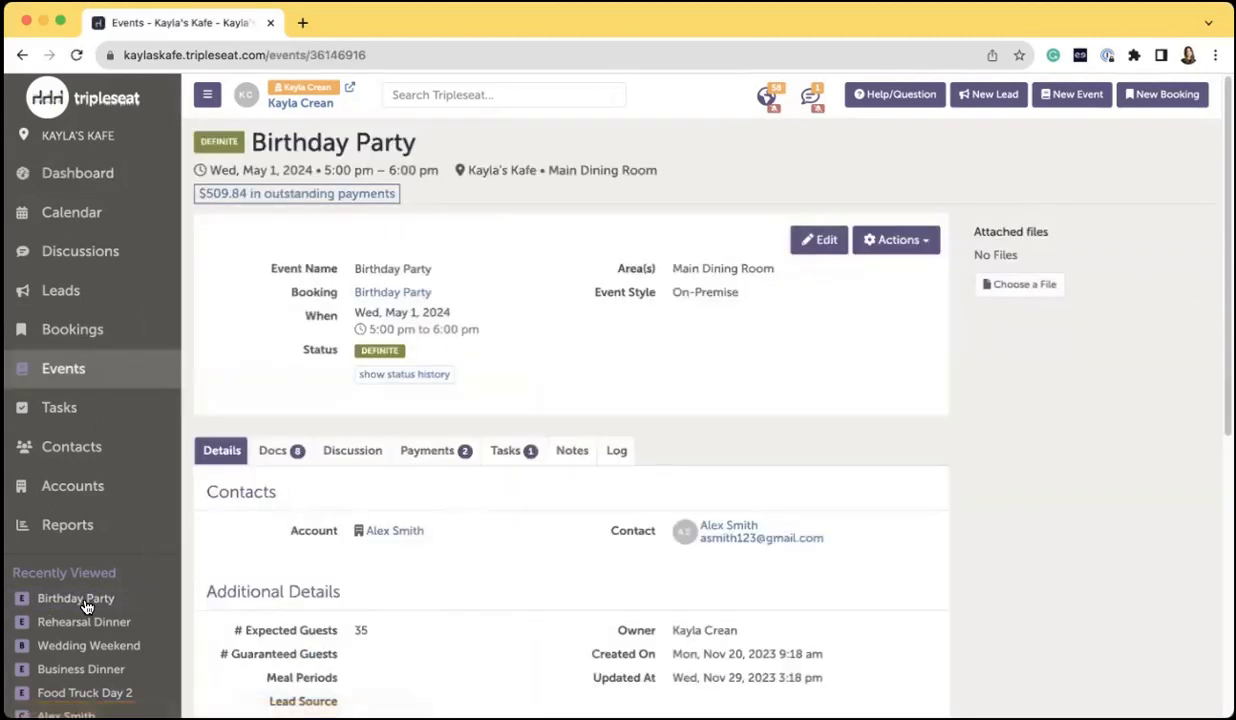
left_click(285, 452)
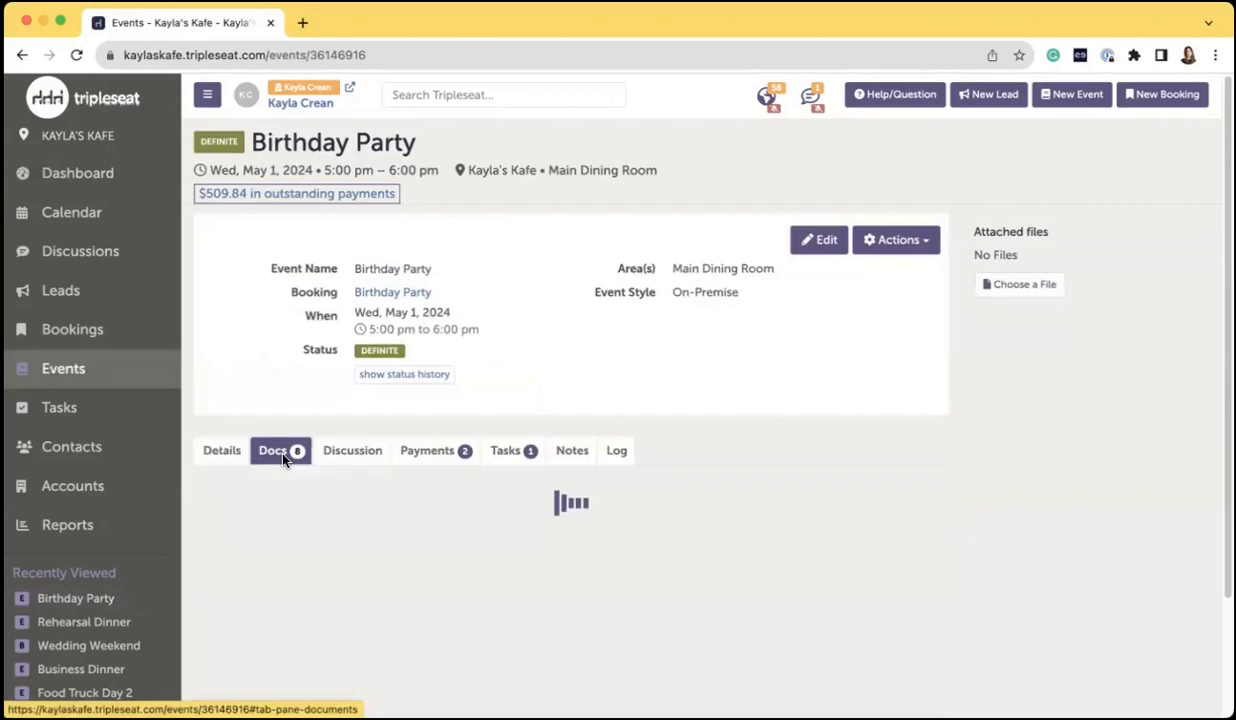
scroll(400, 500, "down", 3)
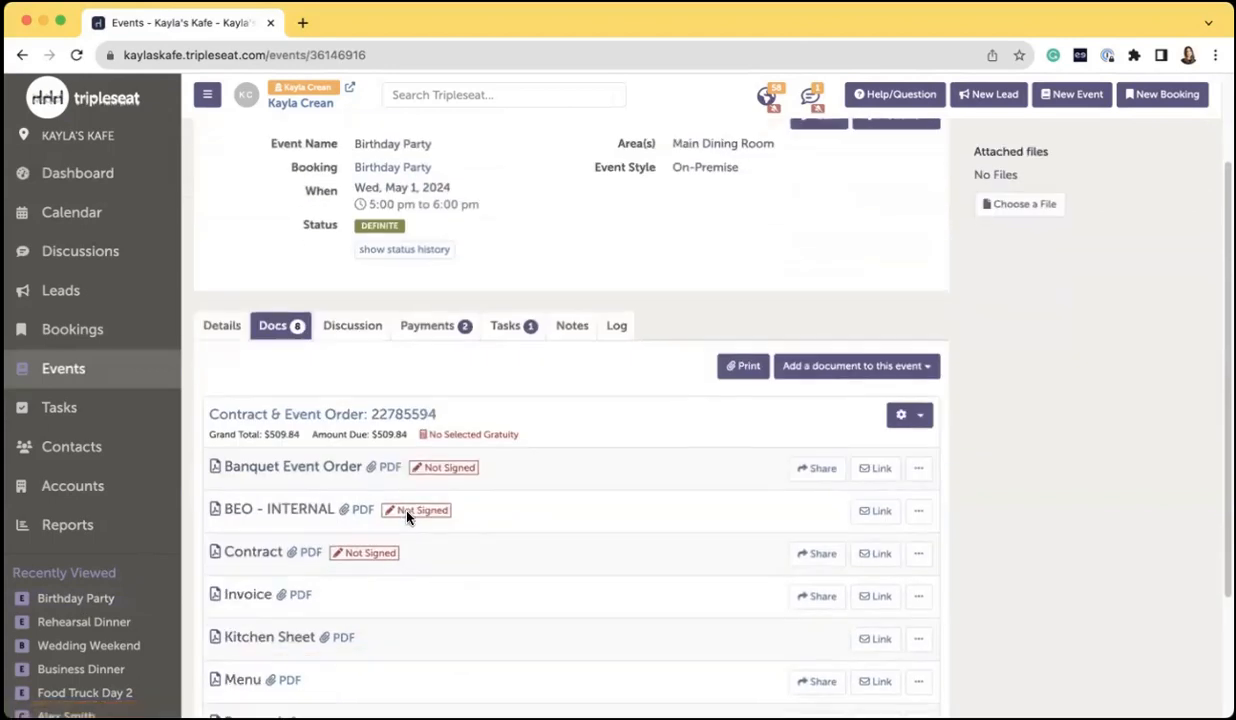
left_click(256, 423)
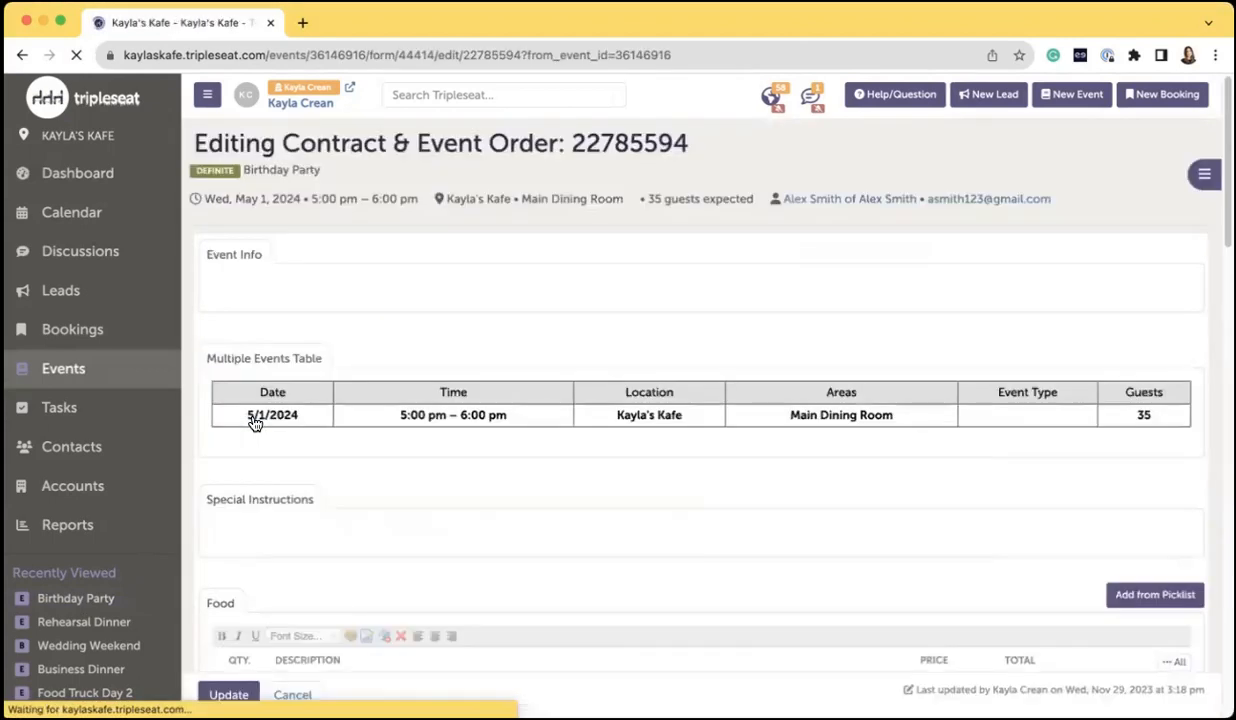
- Set the quantity of the Lemon Pepper Grilled Chicken Salad in the Food section to 5
scroll(718, 381, "down", 10)
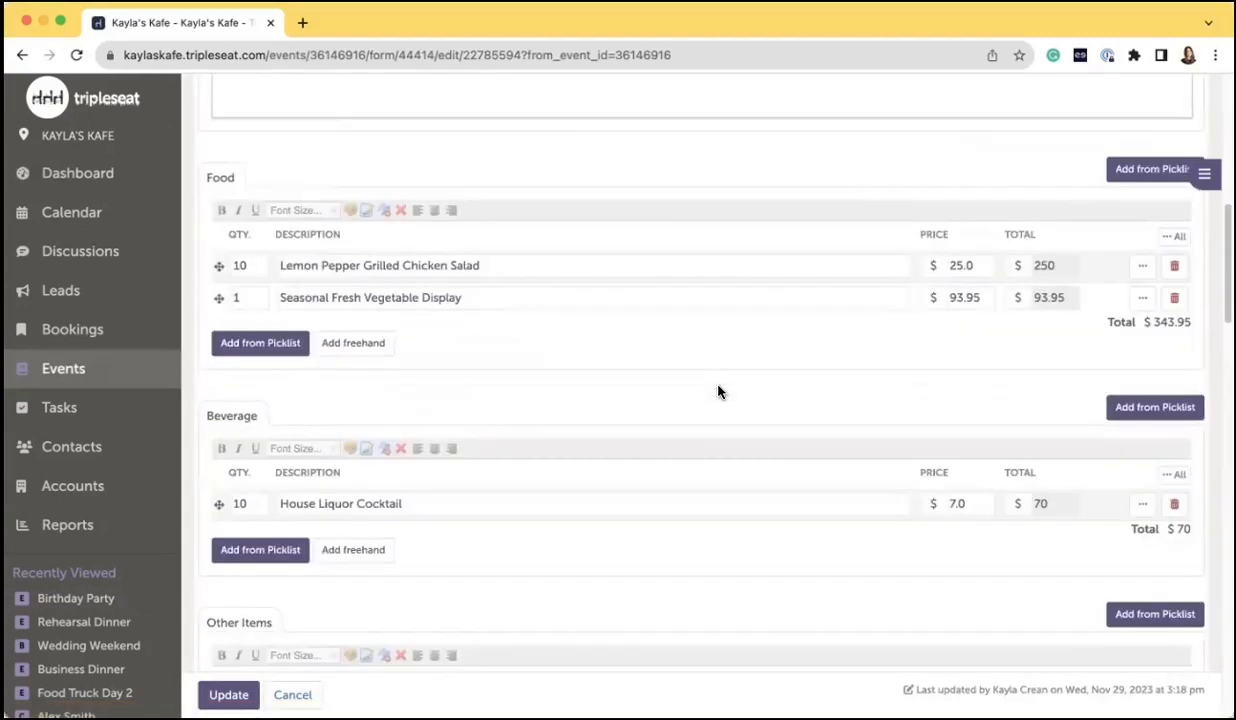
scroll(718, 391, "down", 1)
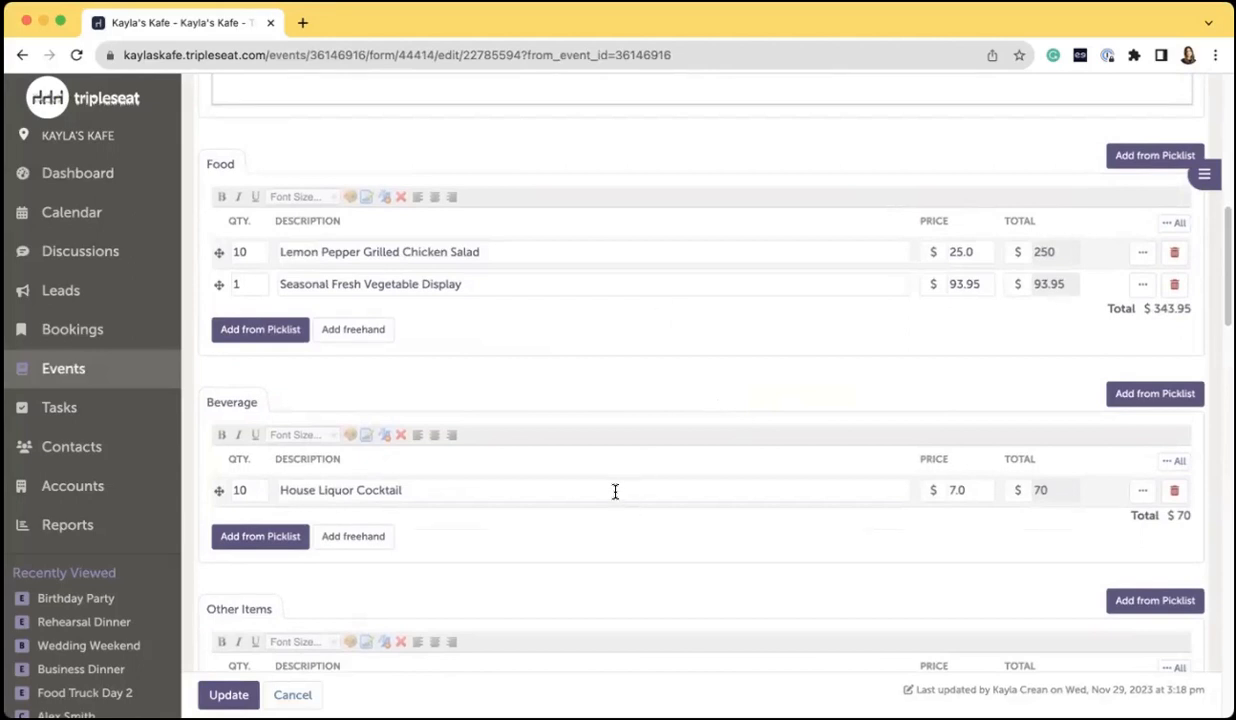
scroll(613, 491, "up", 3)
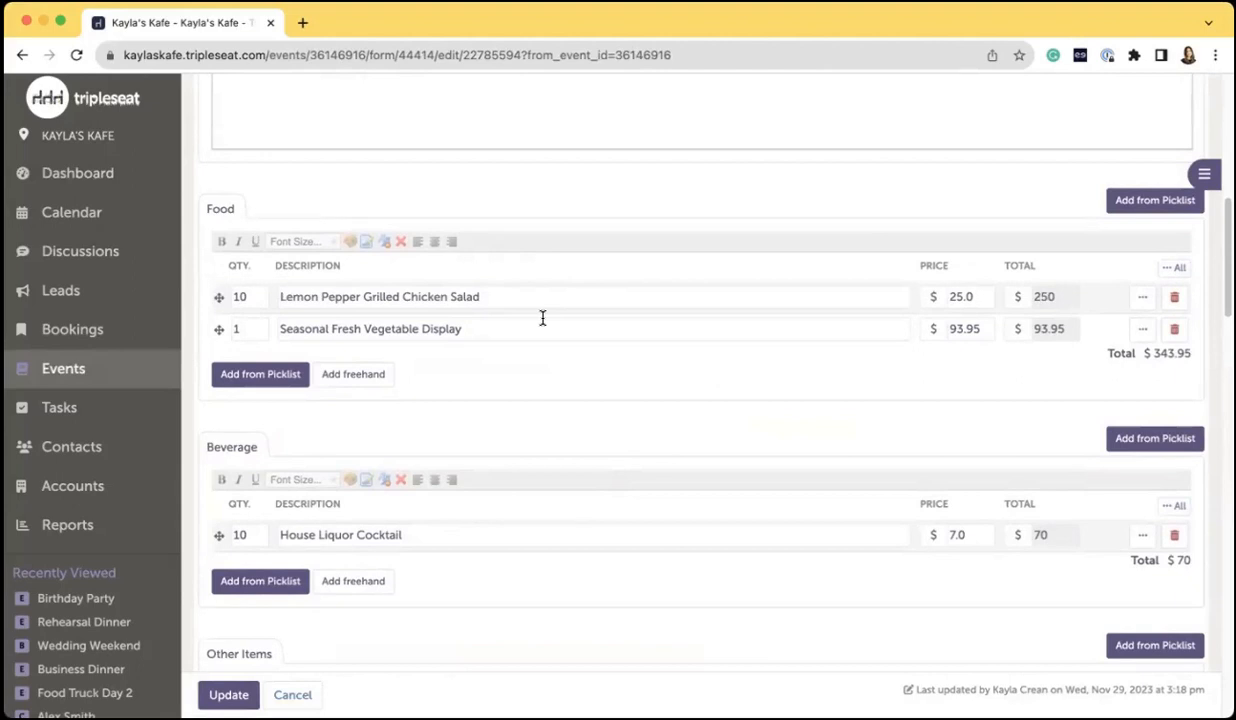
left_click(263, 294)
key("BackSpace")
key("BackSpace")
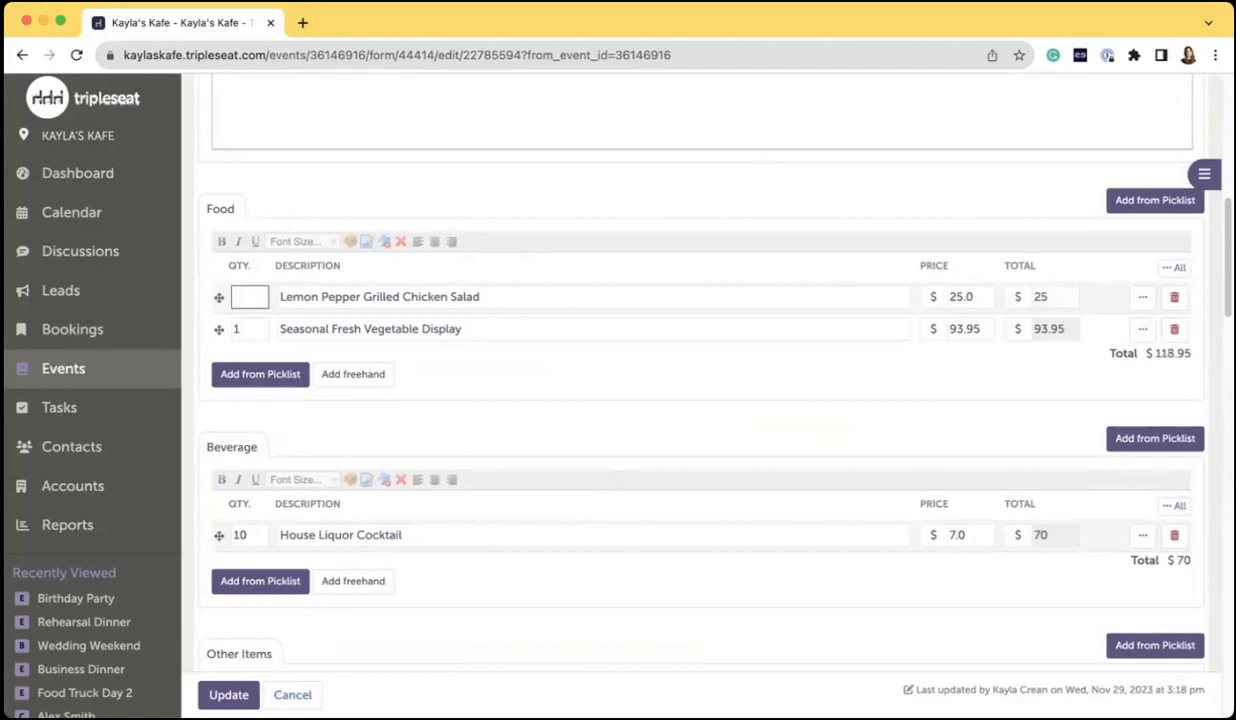
type("5")
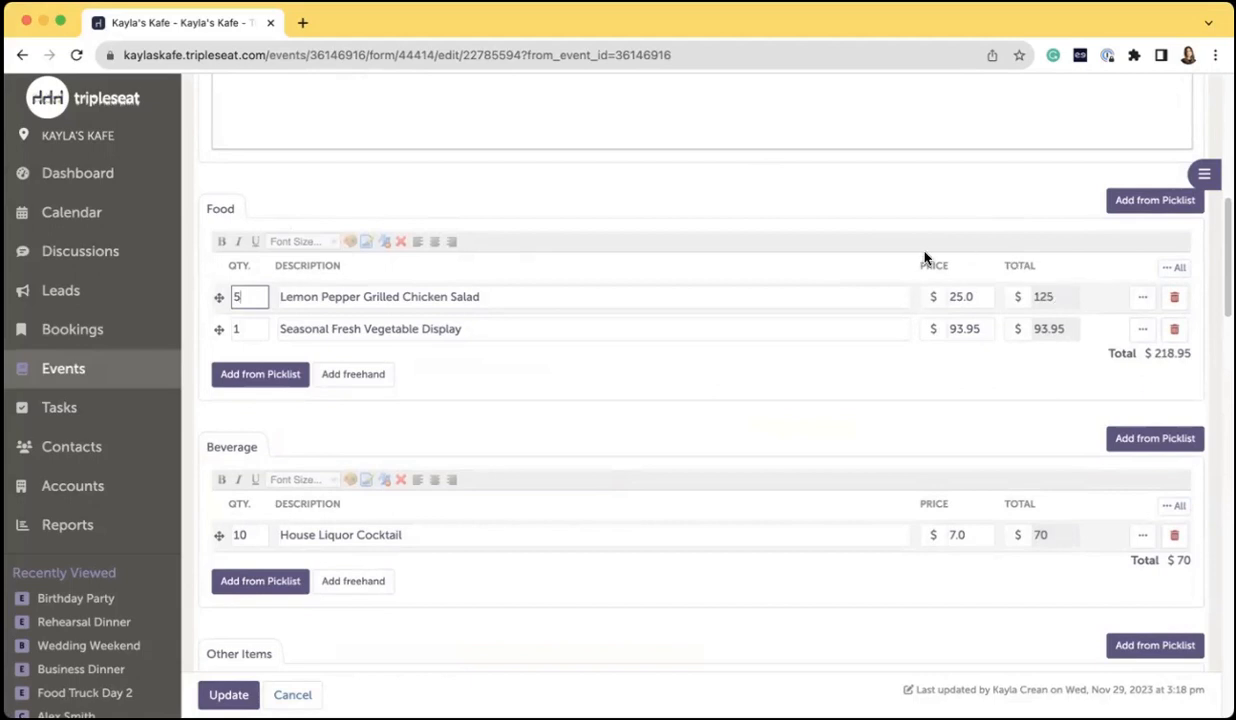
- Set the price of the Lemon Pepper Grilled Chicken Salad to $30
left_click(975, 296)
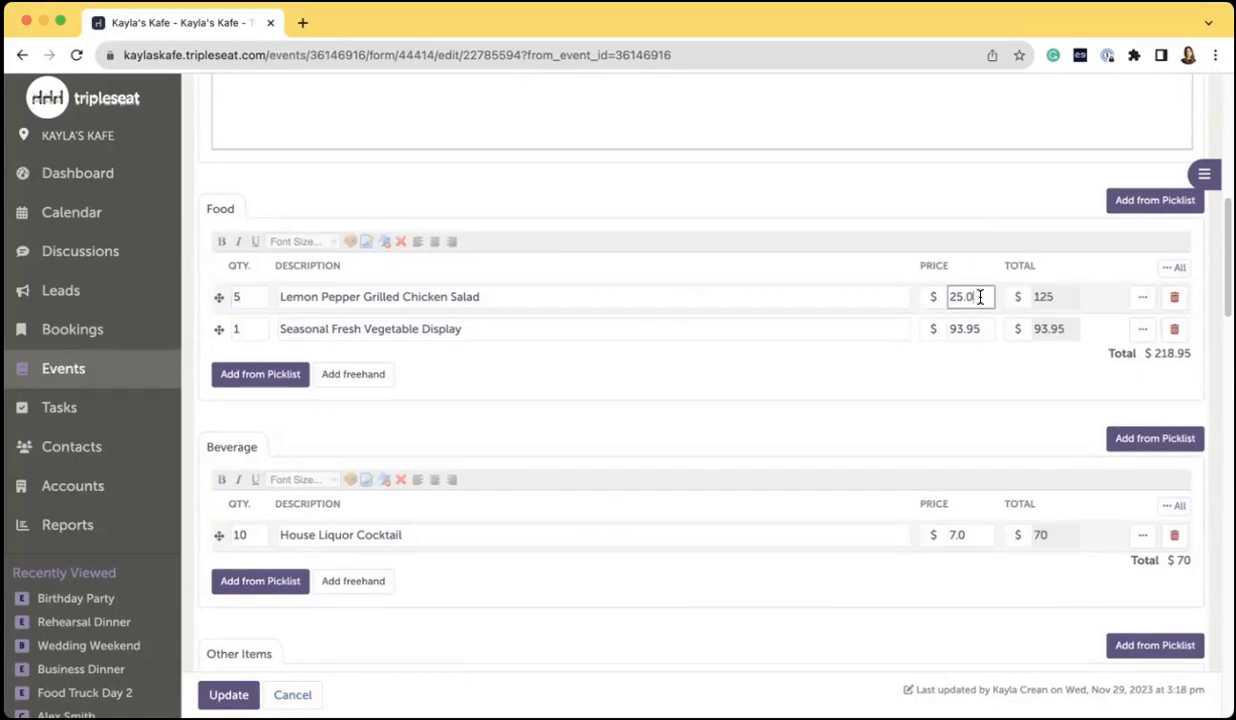
key("BackSpace")
key("BackSpace")
key("BackSpace")
key("BackSpace")
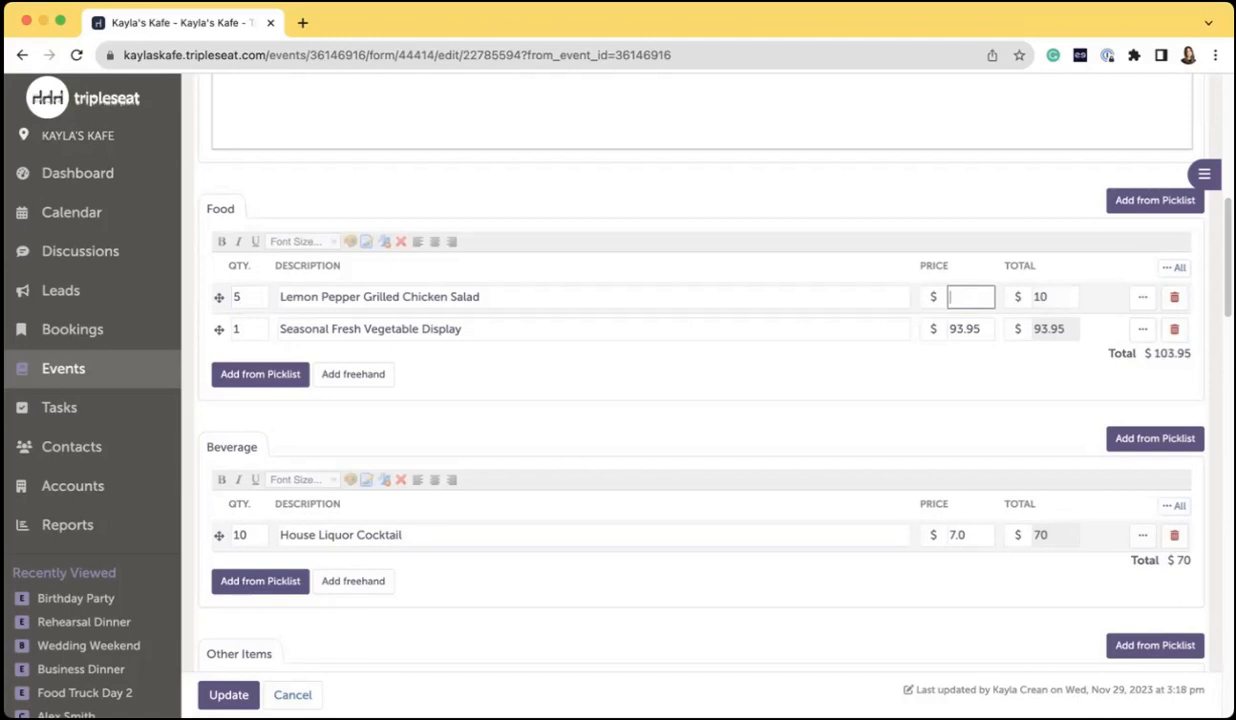
type("30")
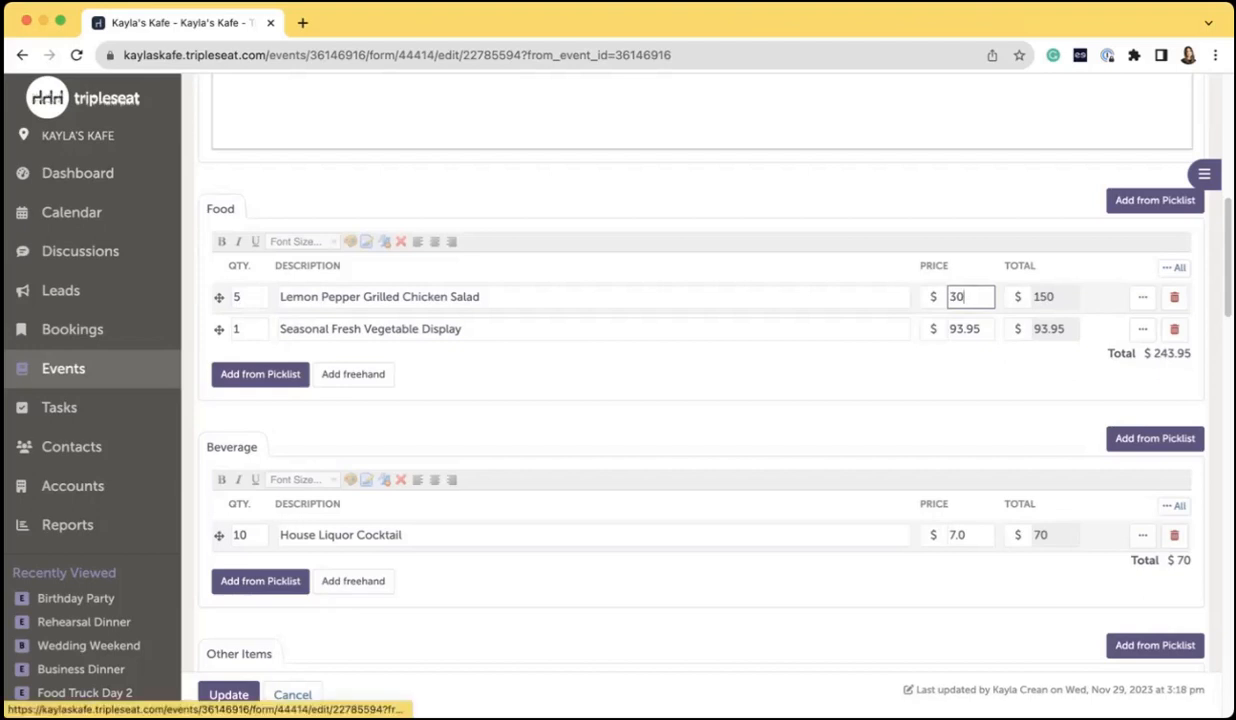
- Expand the chicken salad's details and review its description, long description and available category options
left_click(1143, 297)
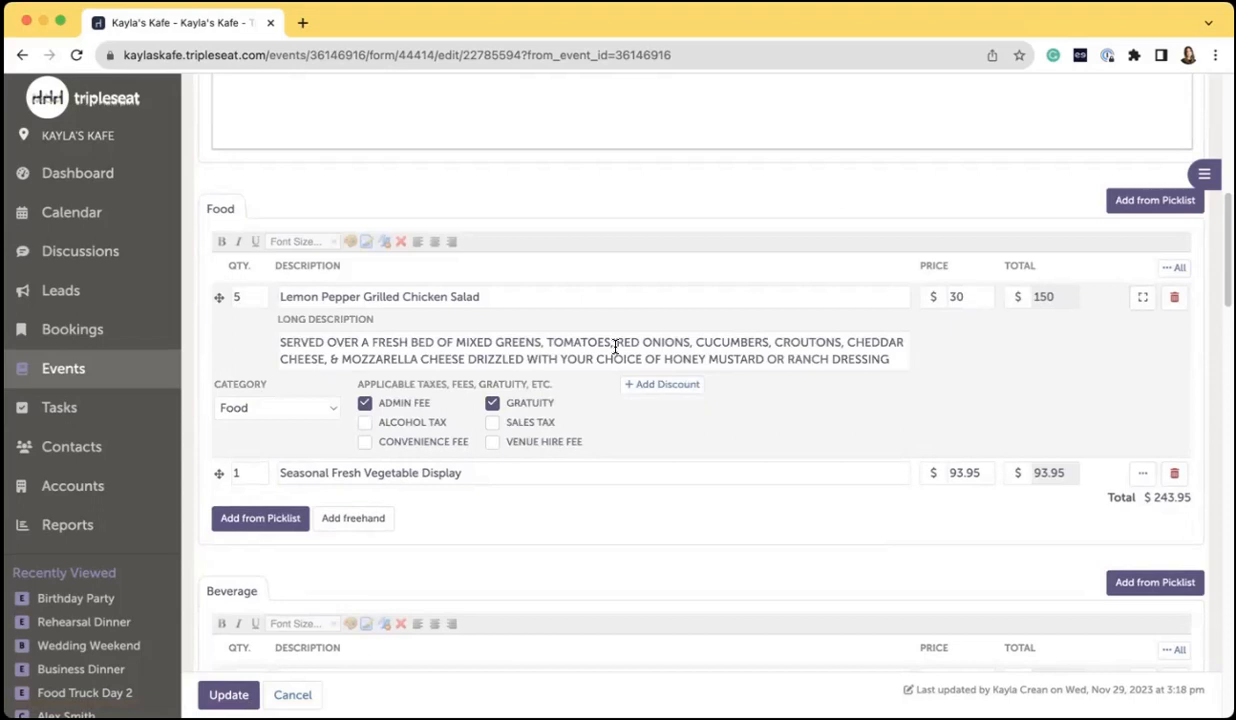
left_click(505, 292)
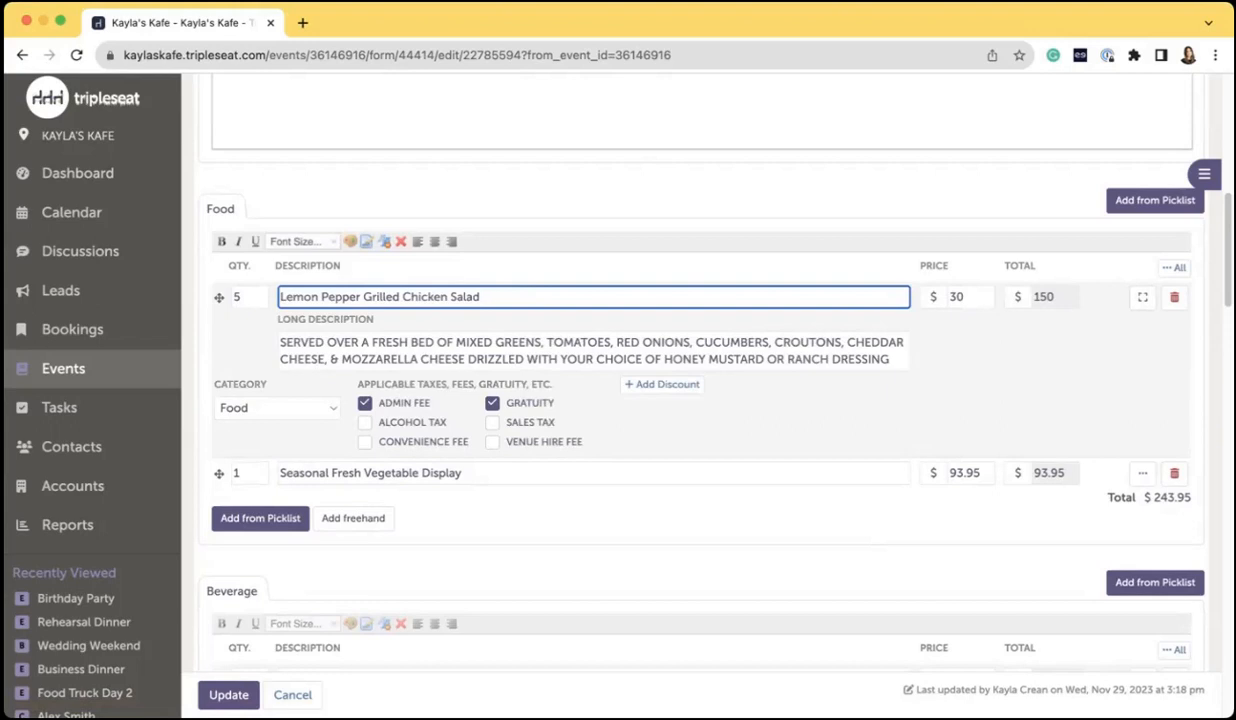
left_click(254, 342)
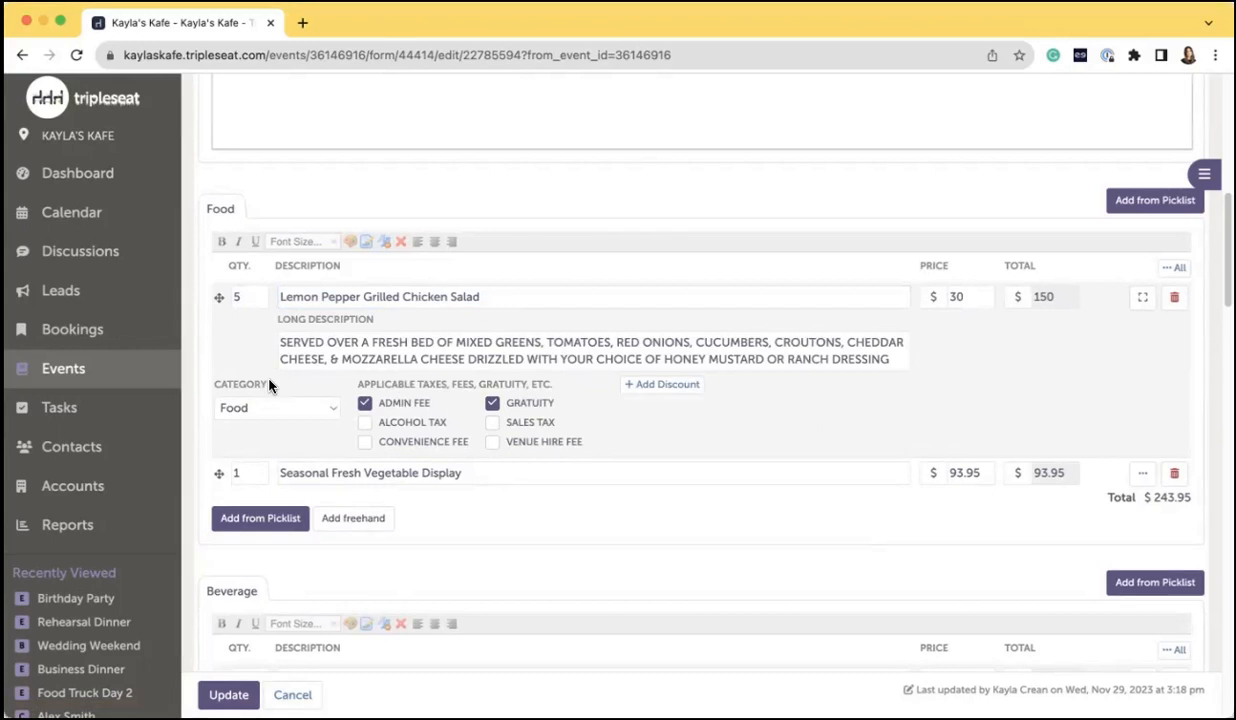
left_click(326, 416)
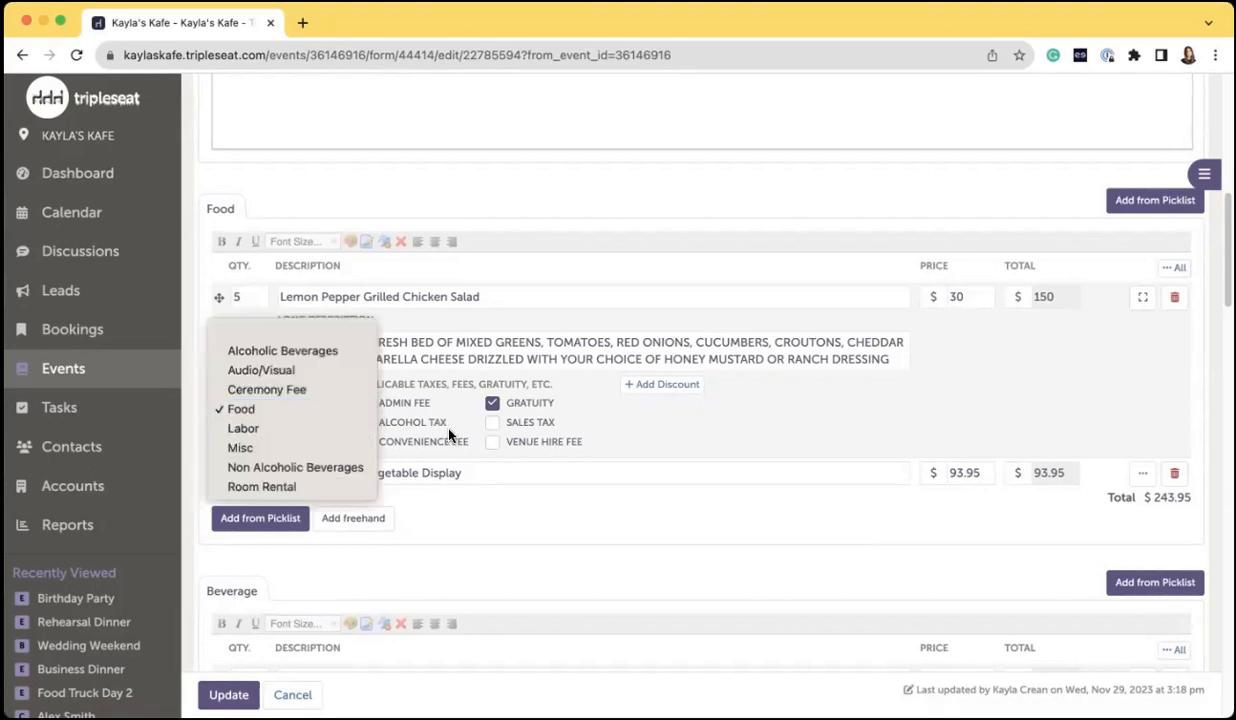
left_click(714, 437)
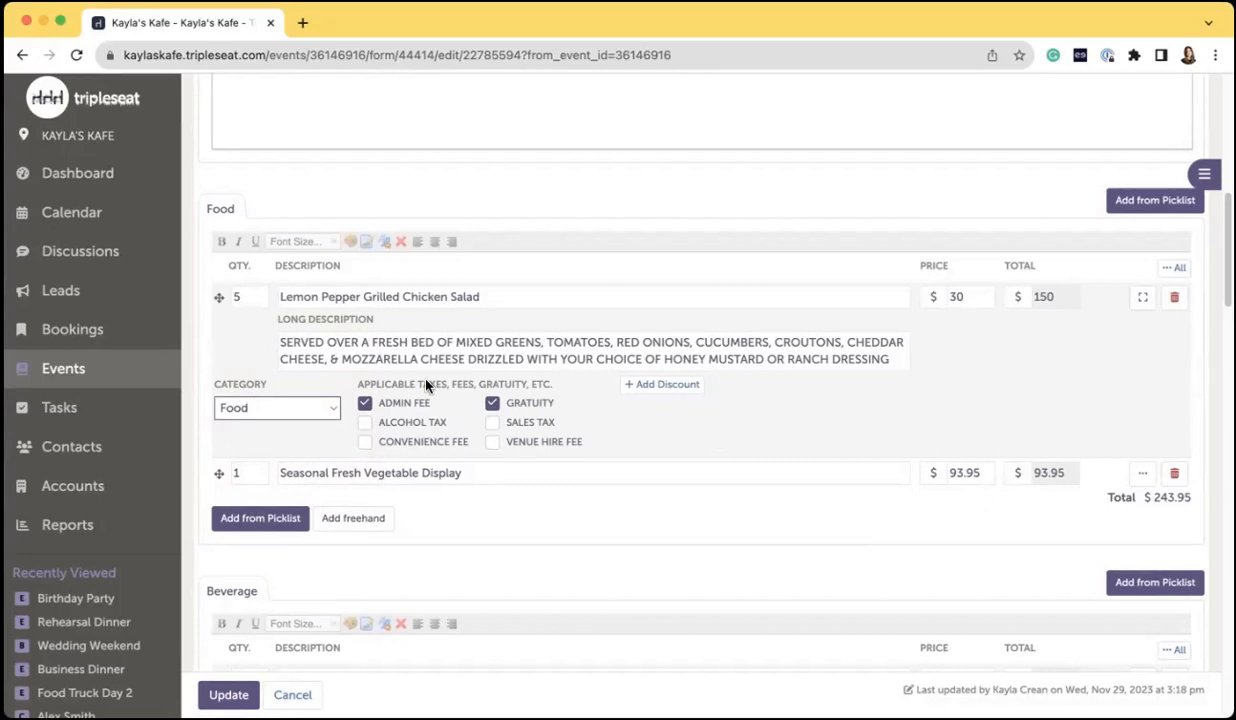
- Clear the chicken salad's category and check the Other line in the Billing Widget
left_click(333, 411)
left_click(290, 333)
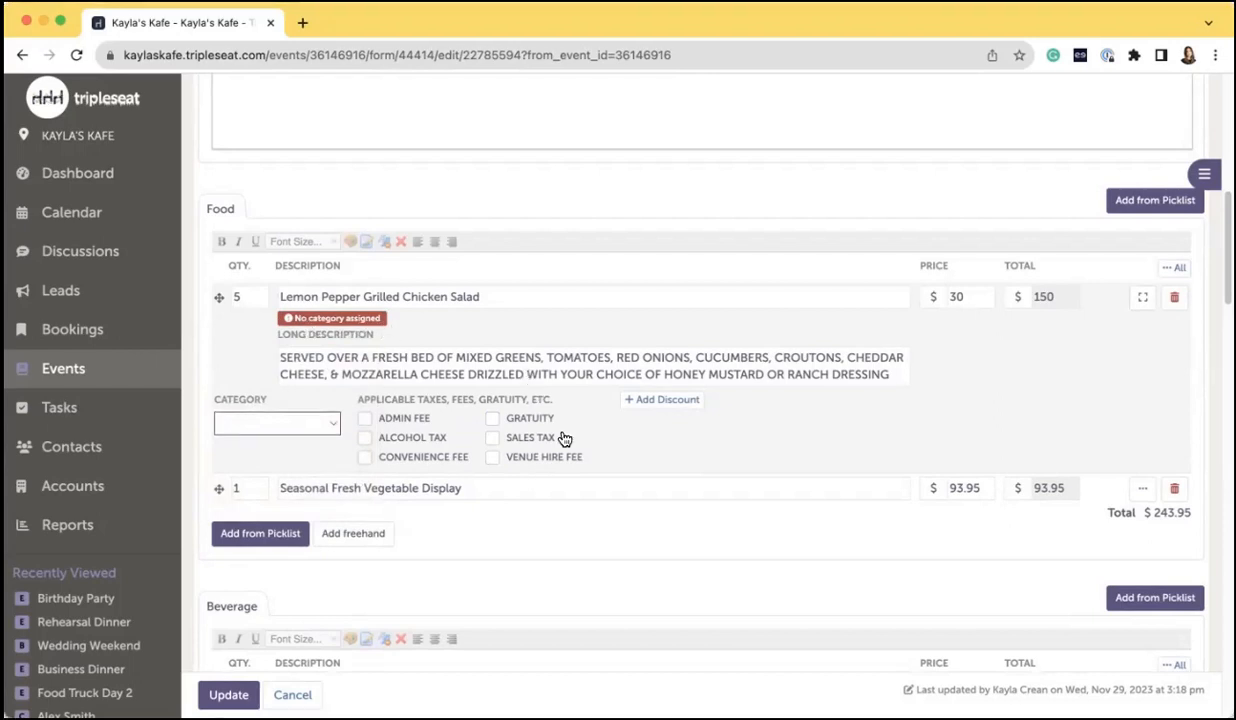
scroll(580, 460, "down", 5)
scroll(579, 460, "down", 12)
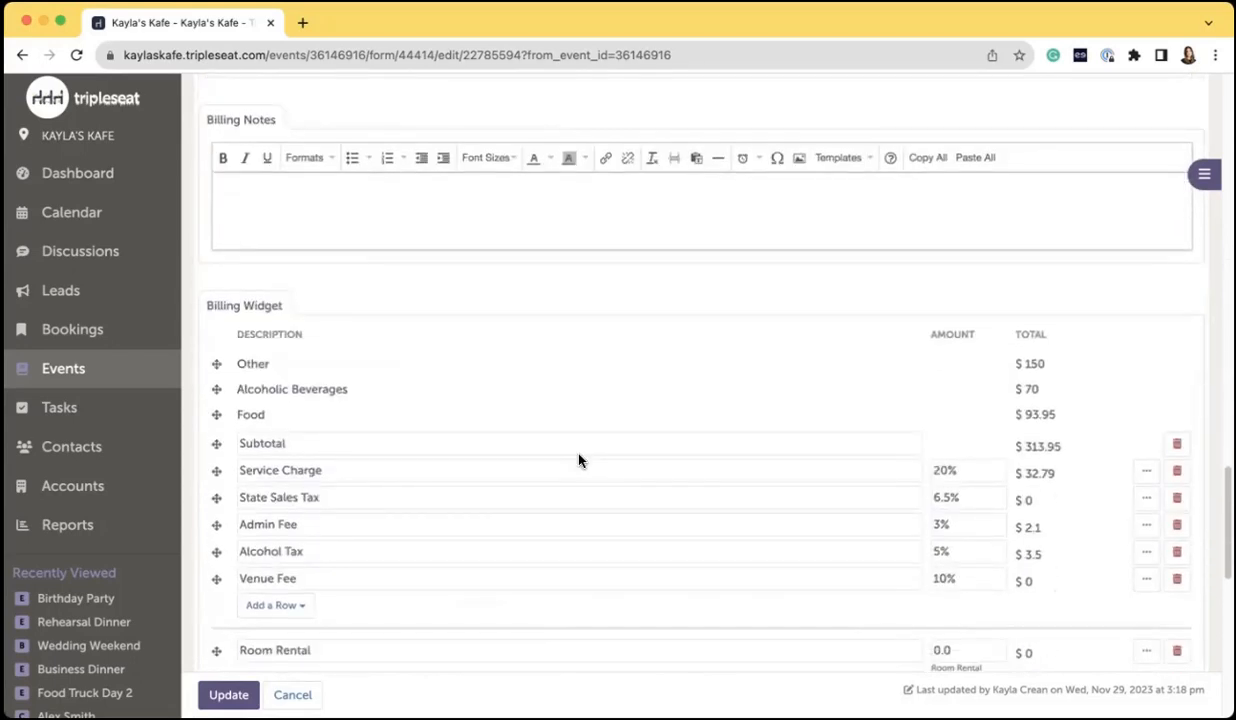
left_click_drag(237, 364, 287, 371)
left_click(1056, 367)
scroll(1028, 370, "up", 10)
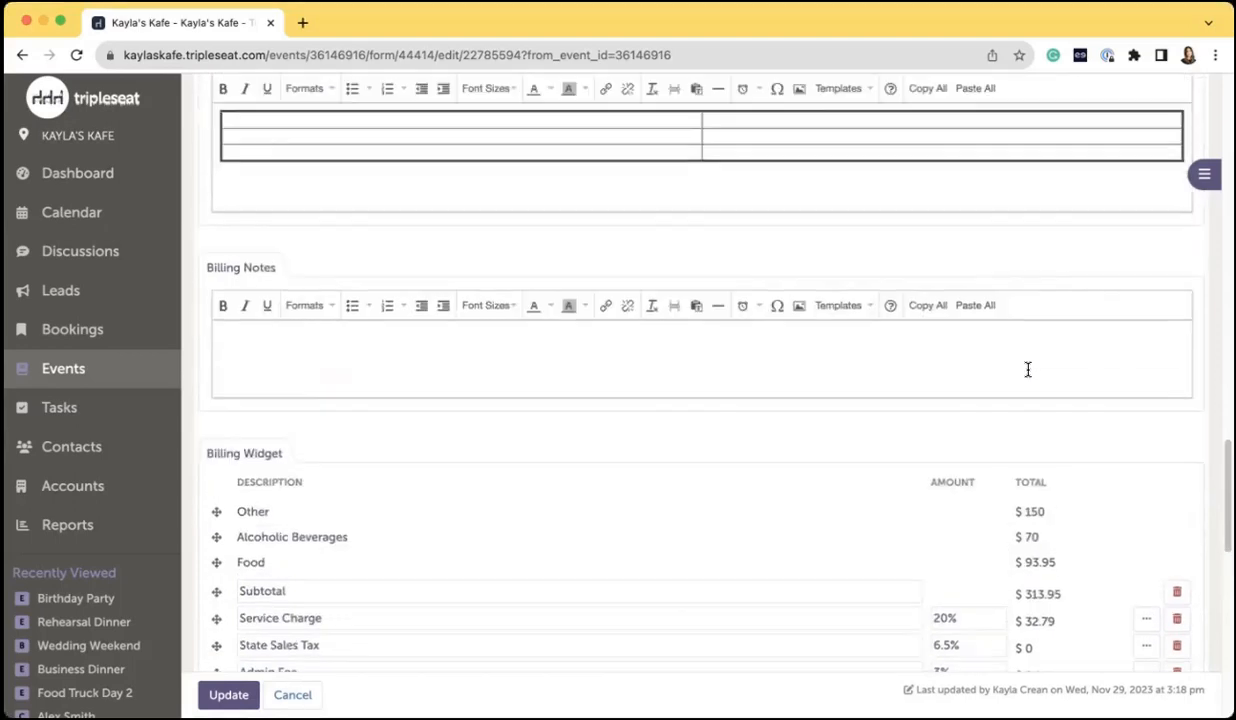
- Assign the Food category to the Lemon Pepper Grilled Chicken Salad
scroll(1028, 374, "up", 7)
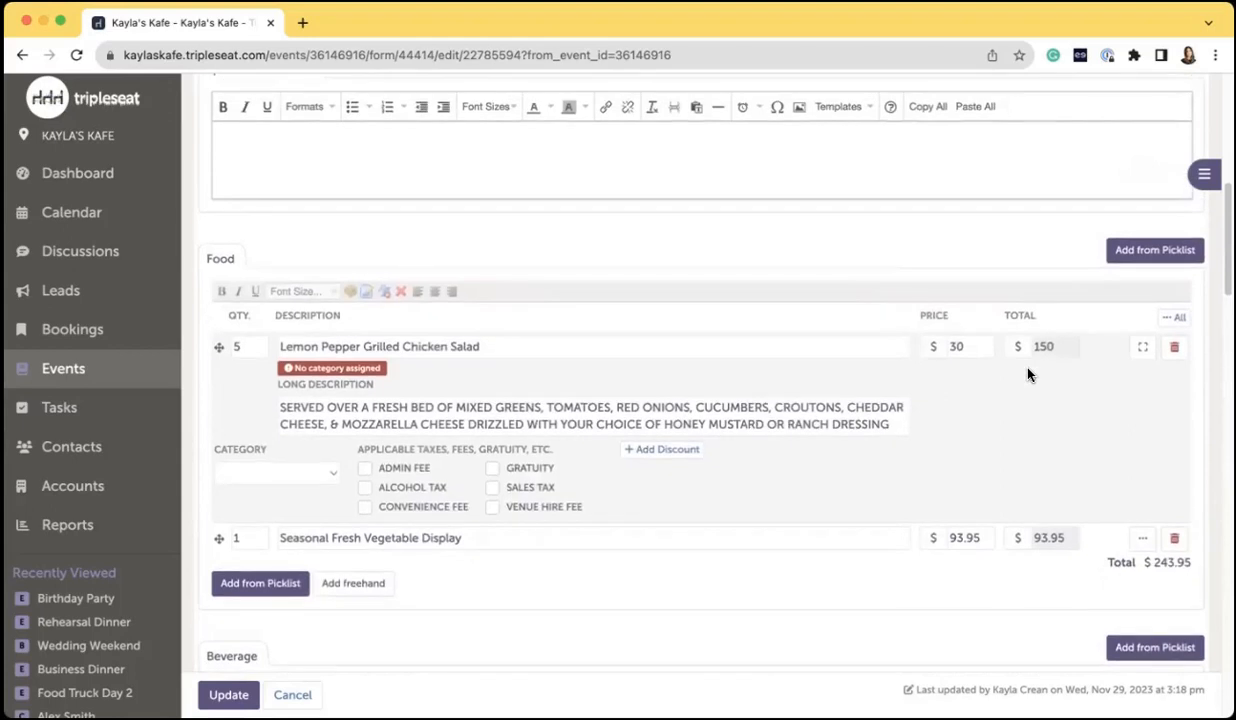
scroll(1028, 374, "down", 1)
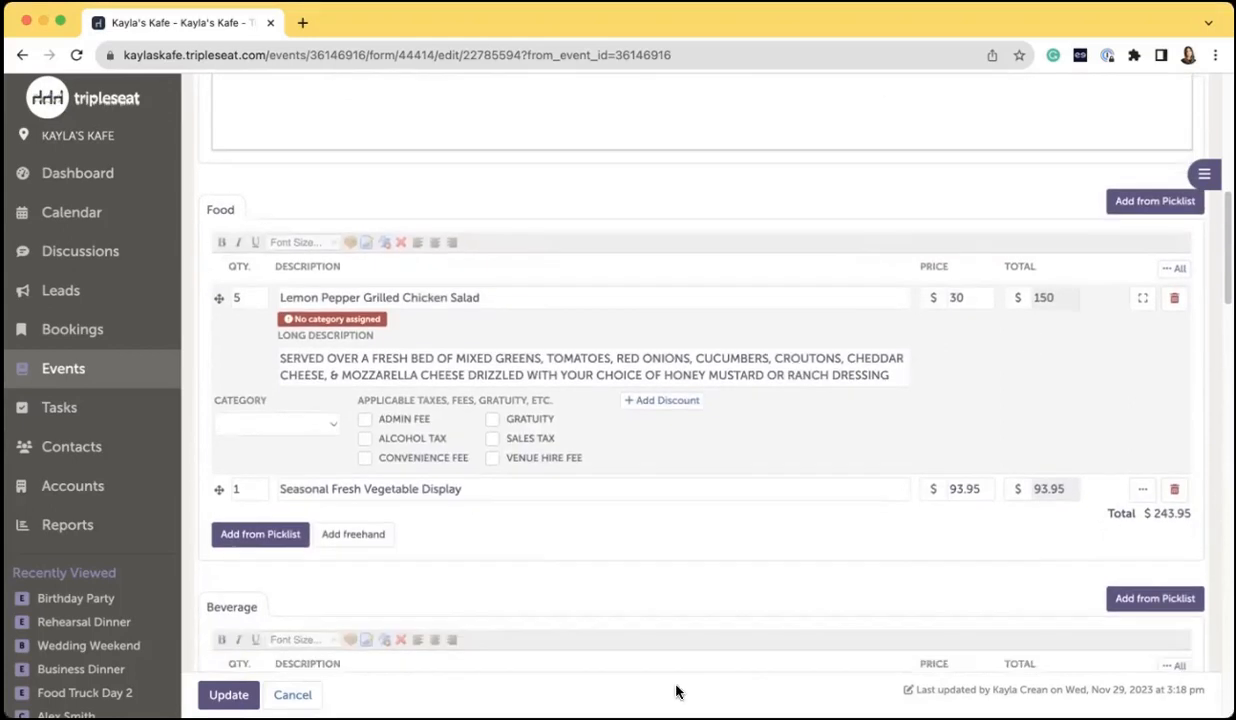
left_click(327, 428)
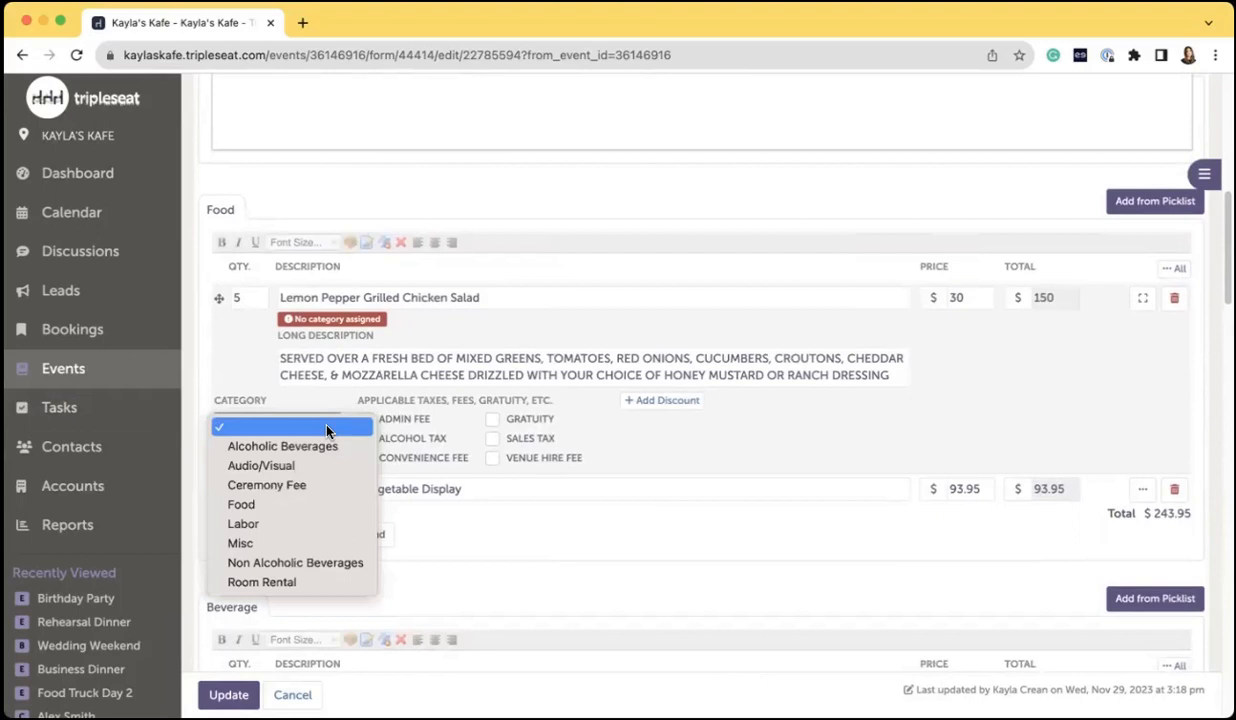
left_click(293, 507)
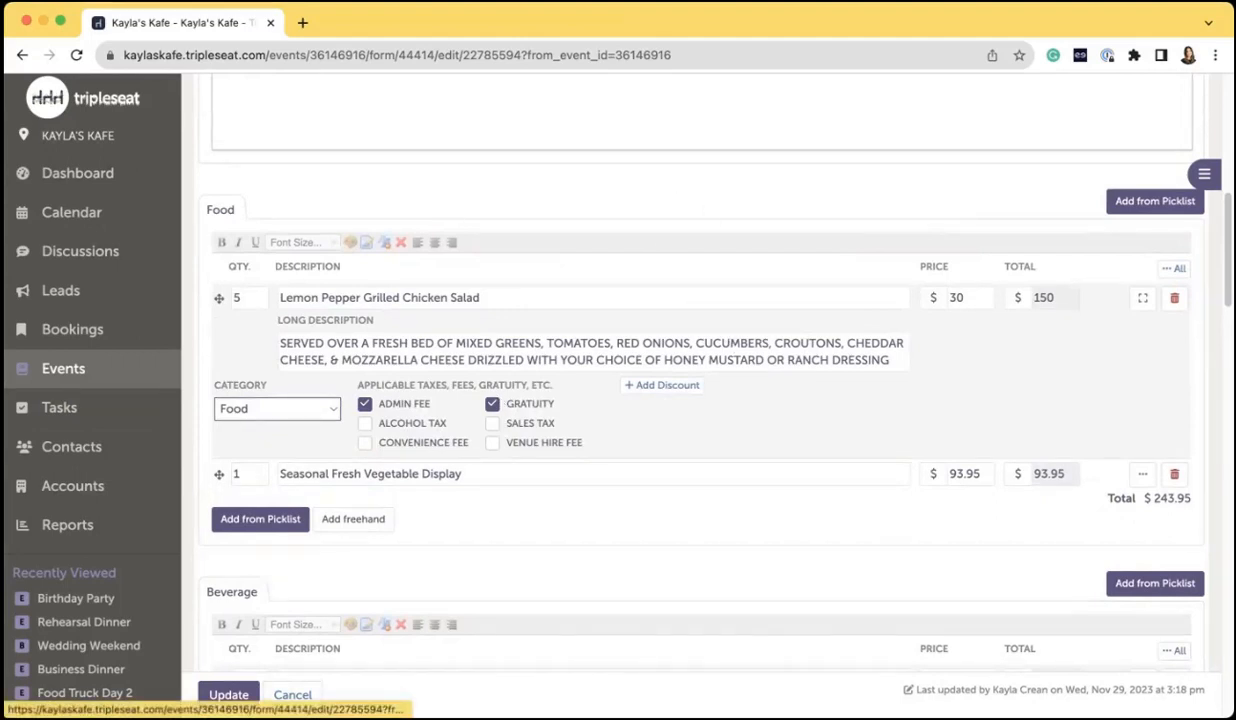
- Collapse and re-expand the chicken salad's details, and expand the details of all items in the Food section
left_click(1143, 298)
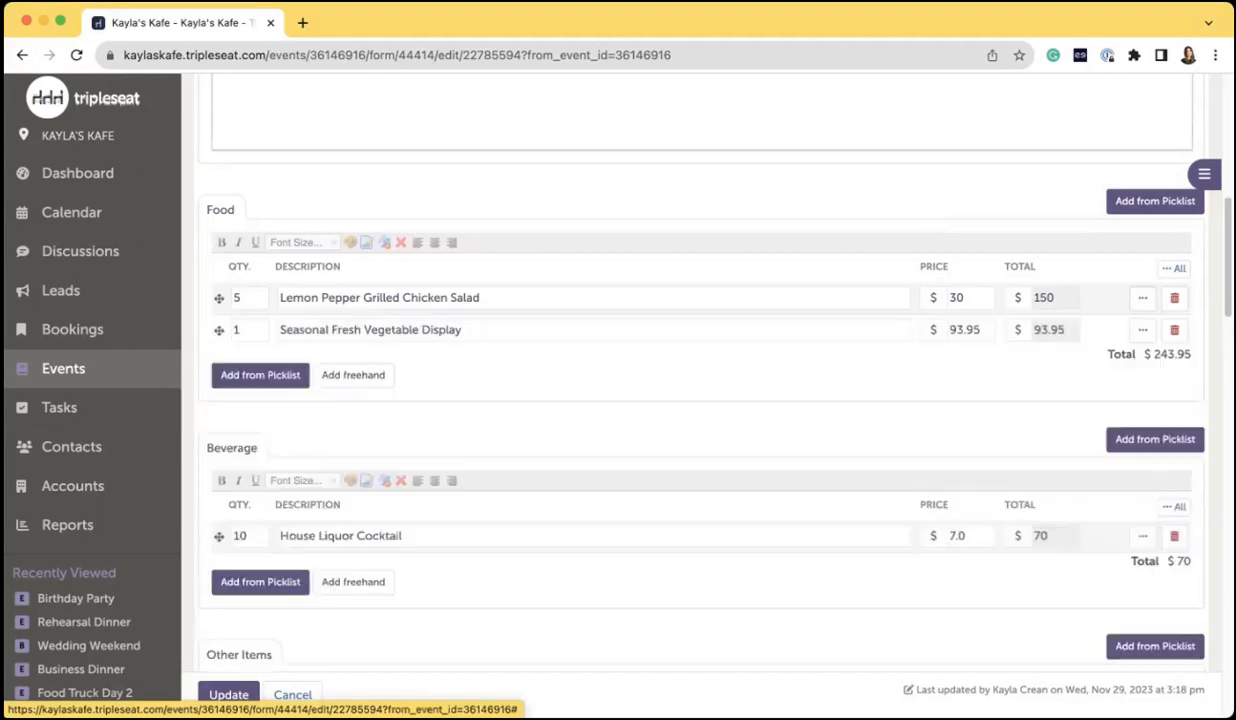
left_click(1143, 298)
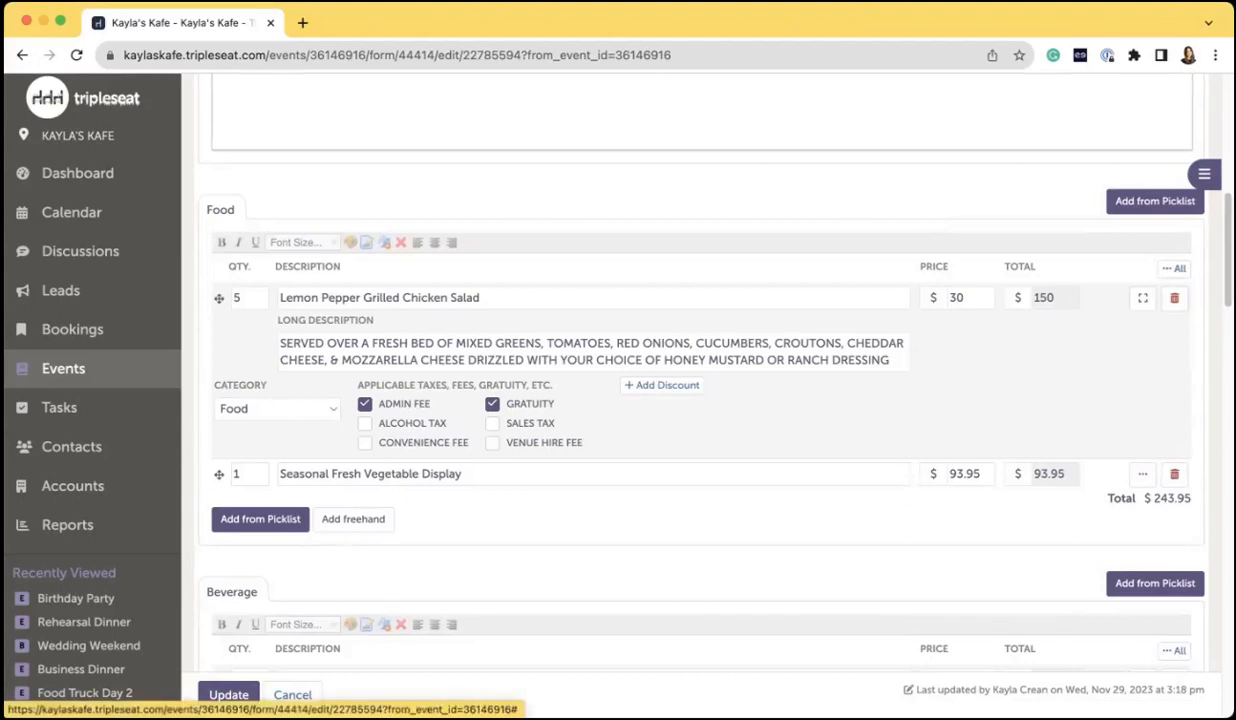
left_click(1174, 269)
scroll(1010, 401, "down", 1)
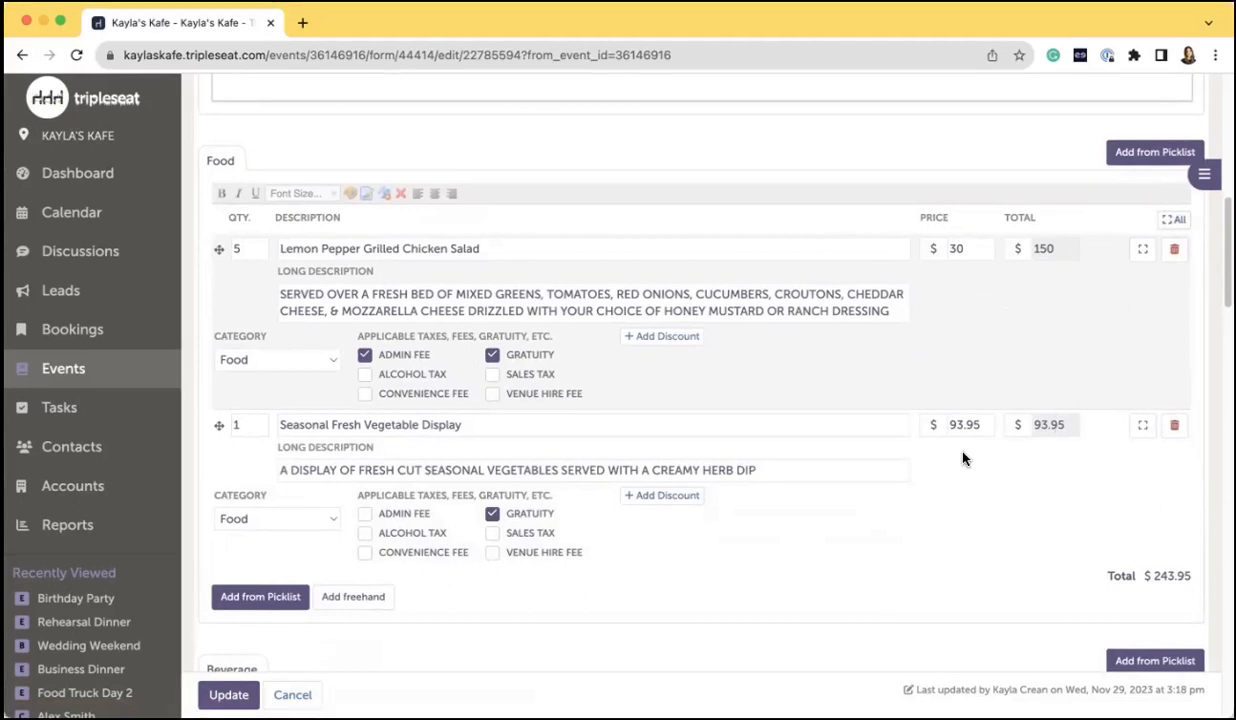
- Add Domestic Beer and Import & Premium Beer from the Alcohol/Bar picklist to the Beverage section
scroll(963, 458, "down", 5)
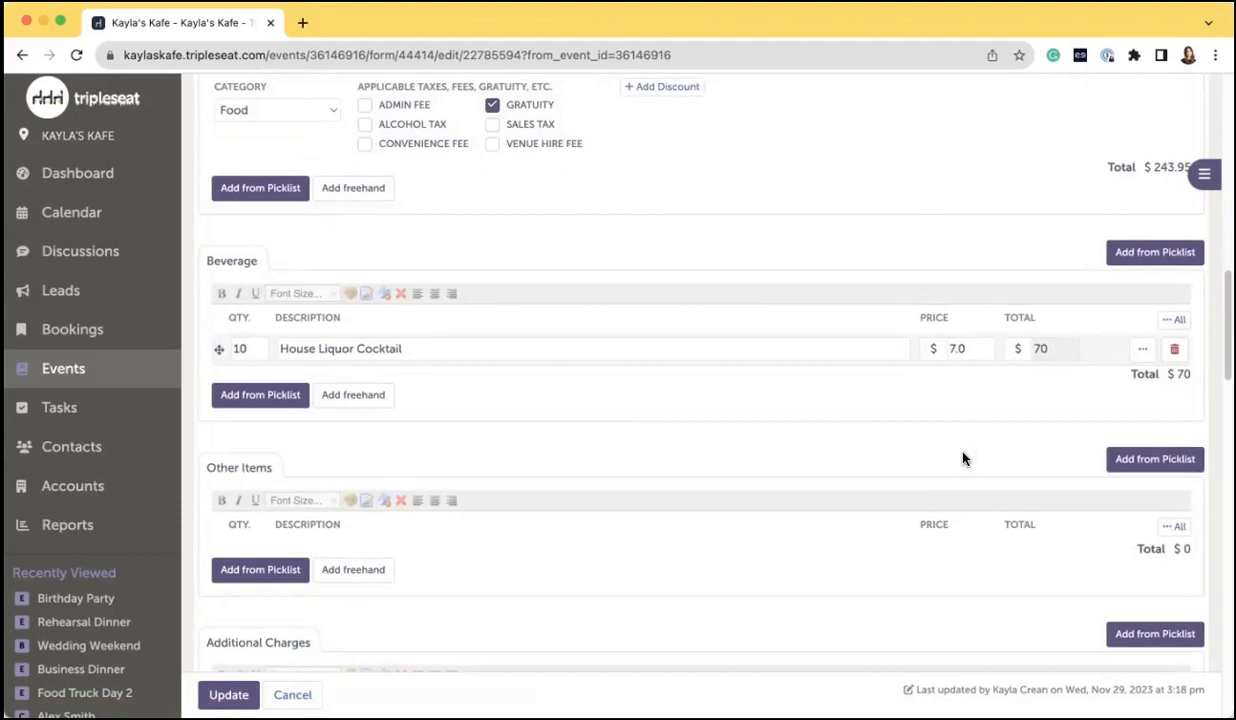
left_click(237, 404)
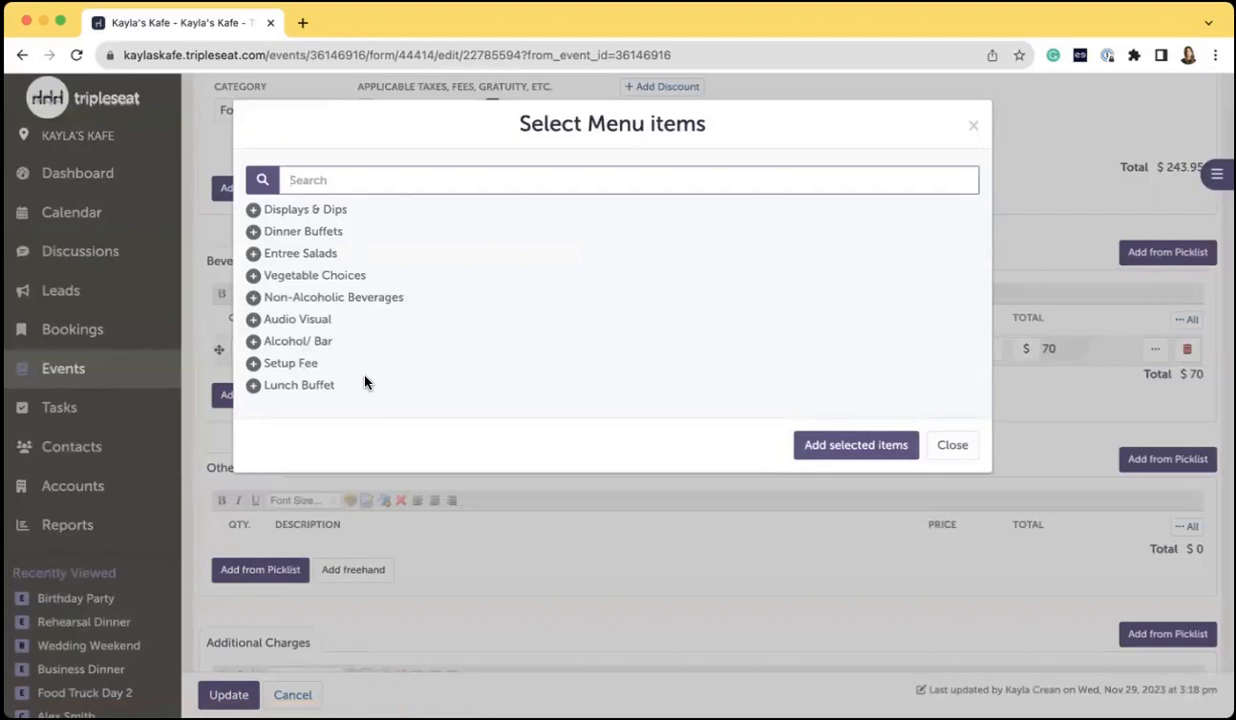
left_click(299, 342)
scroll(479, 347, "down", 3)
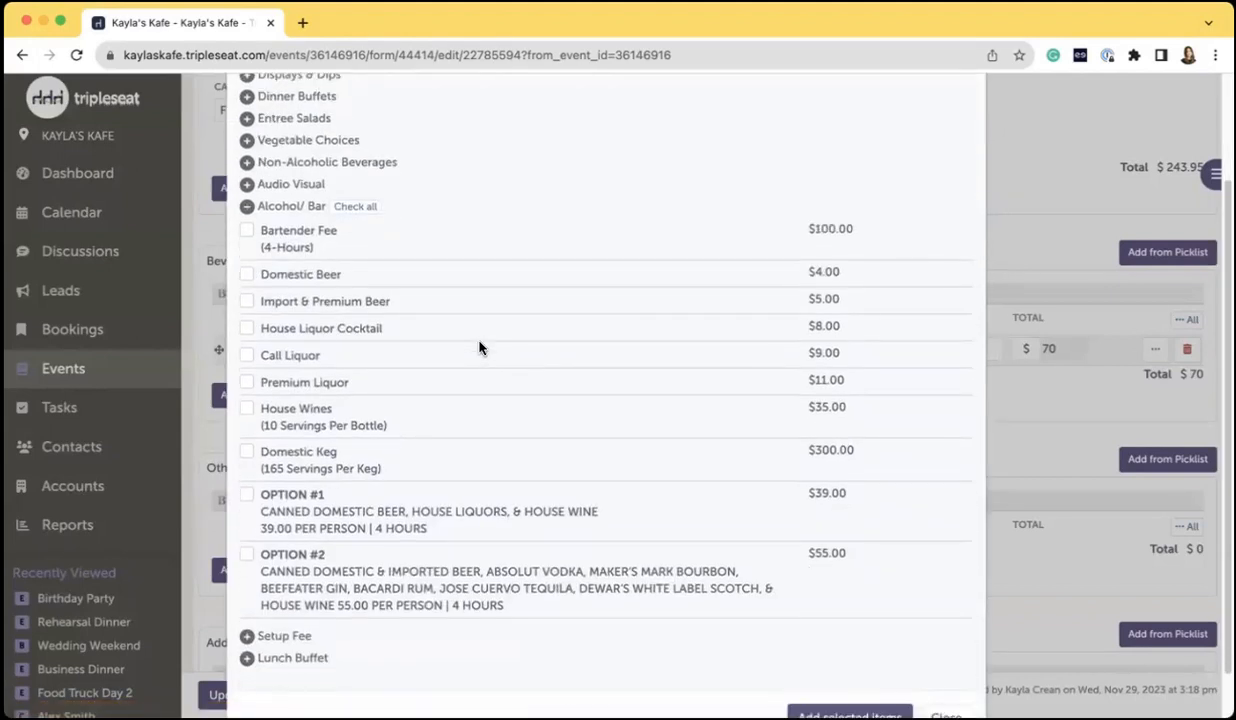
left_click(248, 276)
left_click(249, 302)
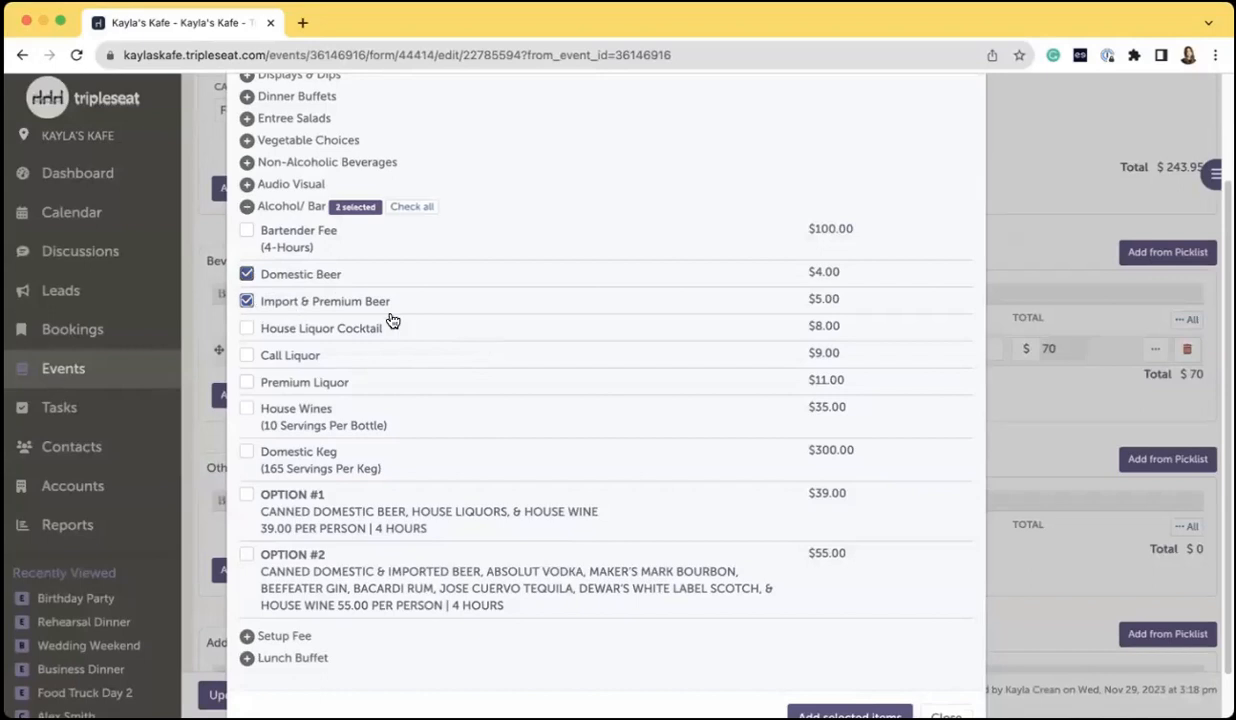
scroll(480, 330, "down", 1)
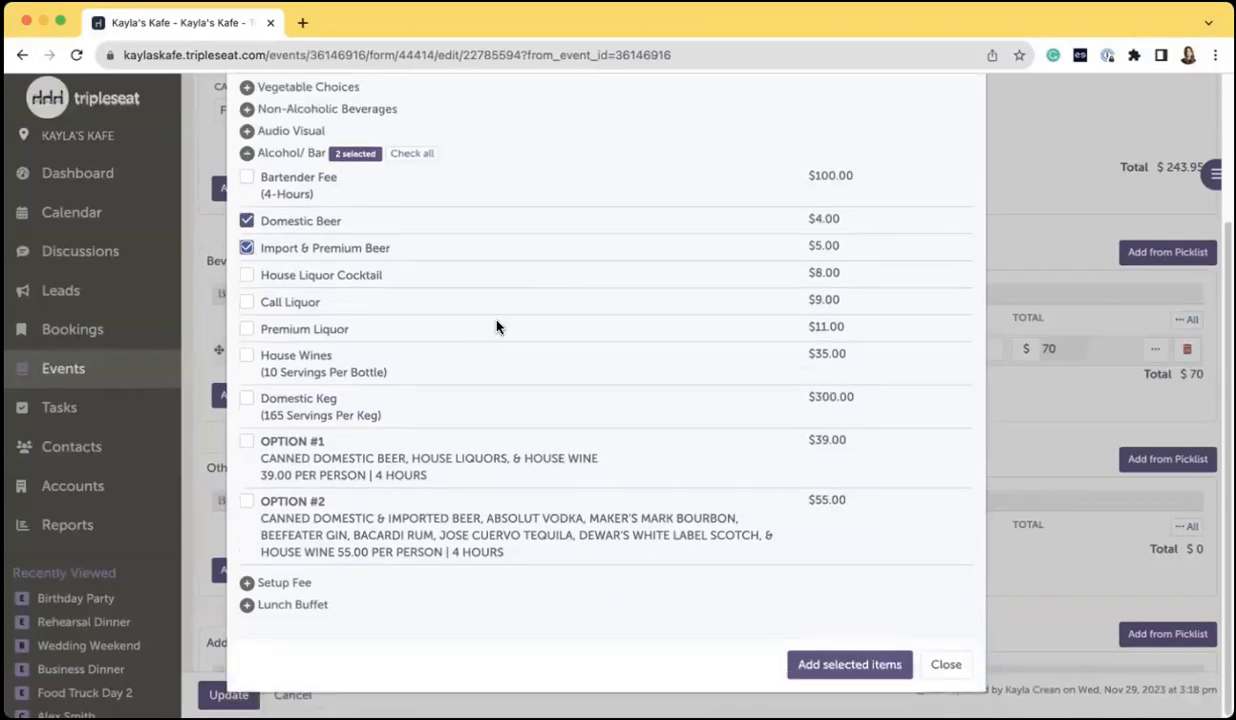
left_click(841, 671)
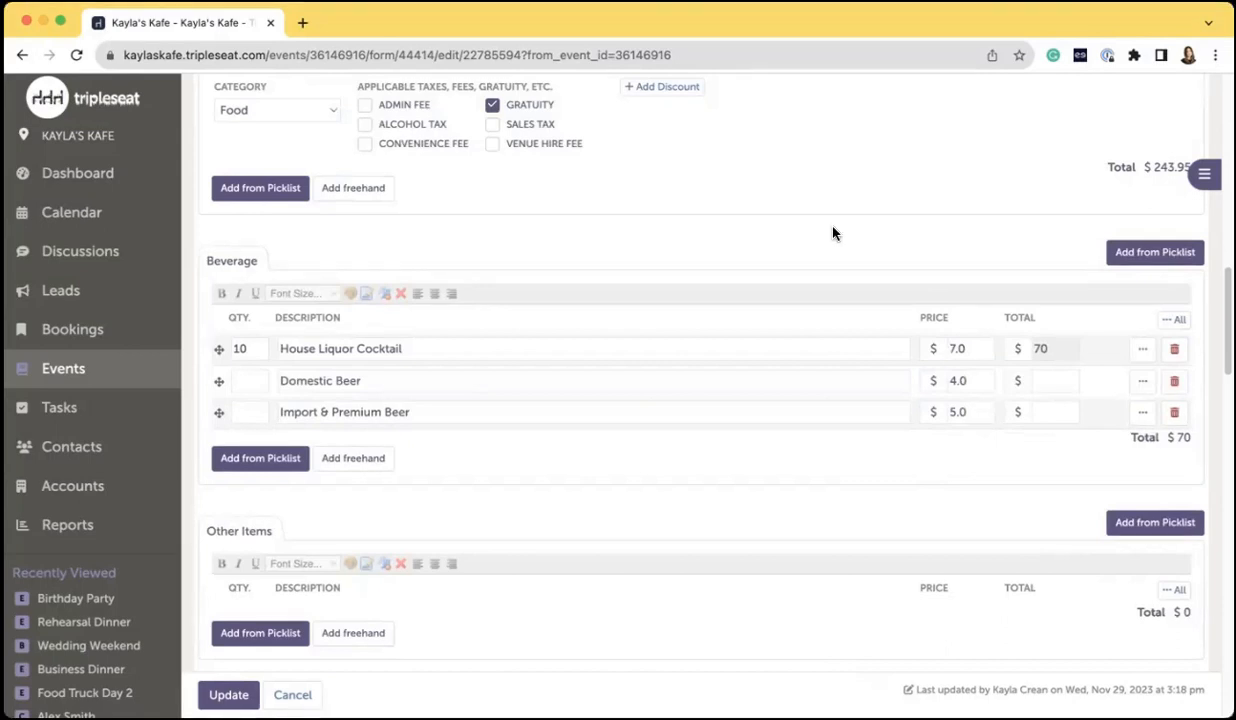
- Set the Domestic Beer quantity in the Beverage section to 10
left_click(260, 385)
type("10")
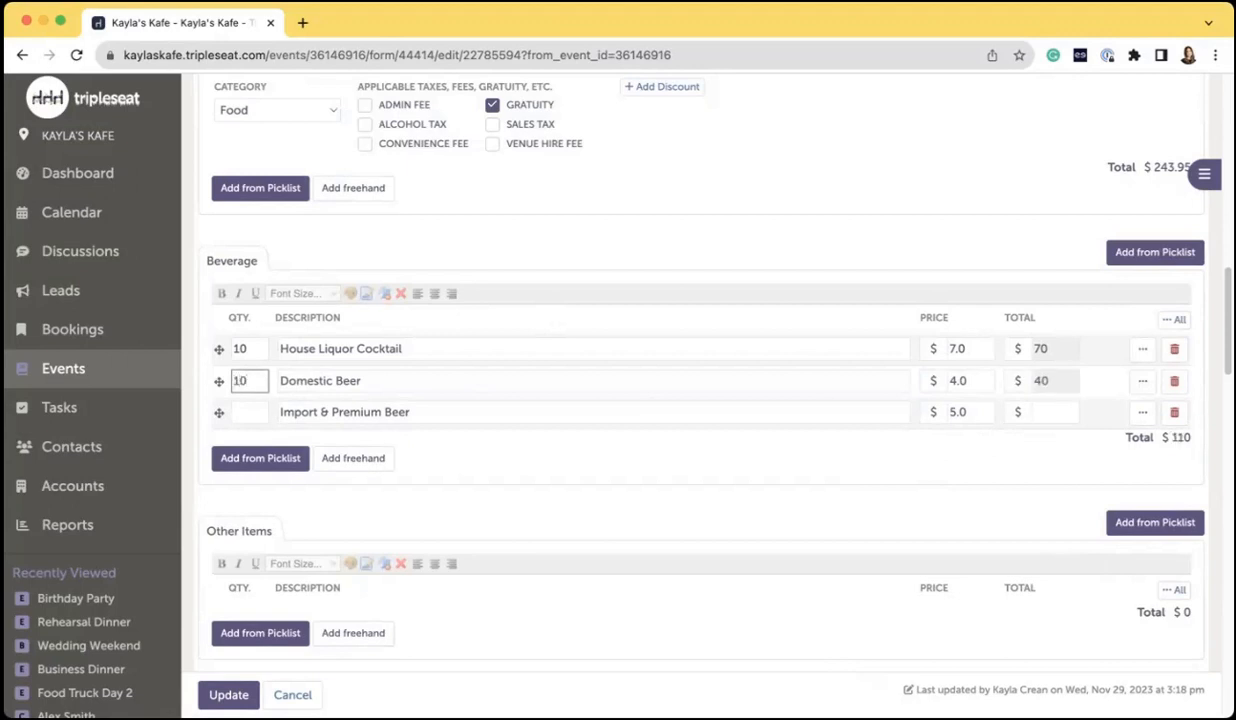
- Set the Import & Premium Beer quantity in the Beverage section to 5
left_click(249, 412)
type("5")
left_click(865, 470)
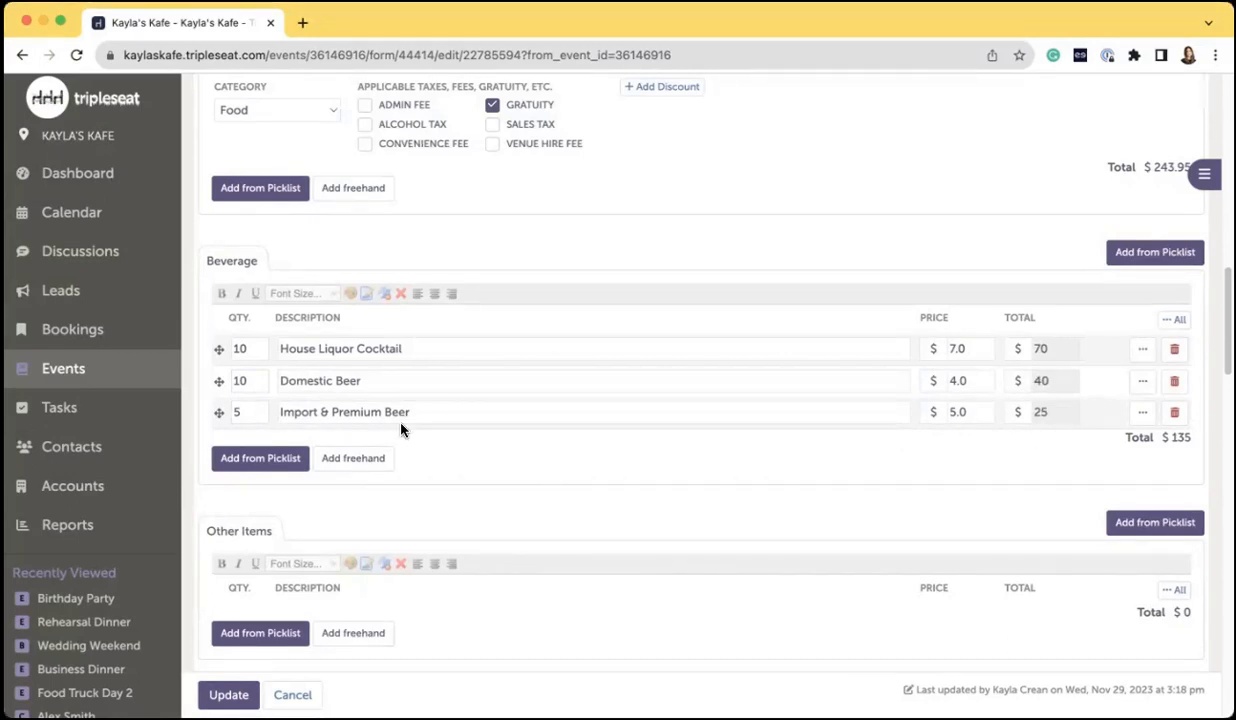
- Fill in a freehand Beverage item: quantity 10, description House Wines, price $10, long description "Red and White Wines"
left_click(360, 460)
scroll(362, 461, "down", 2)
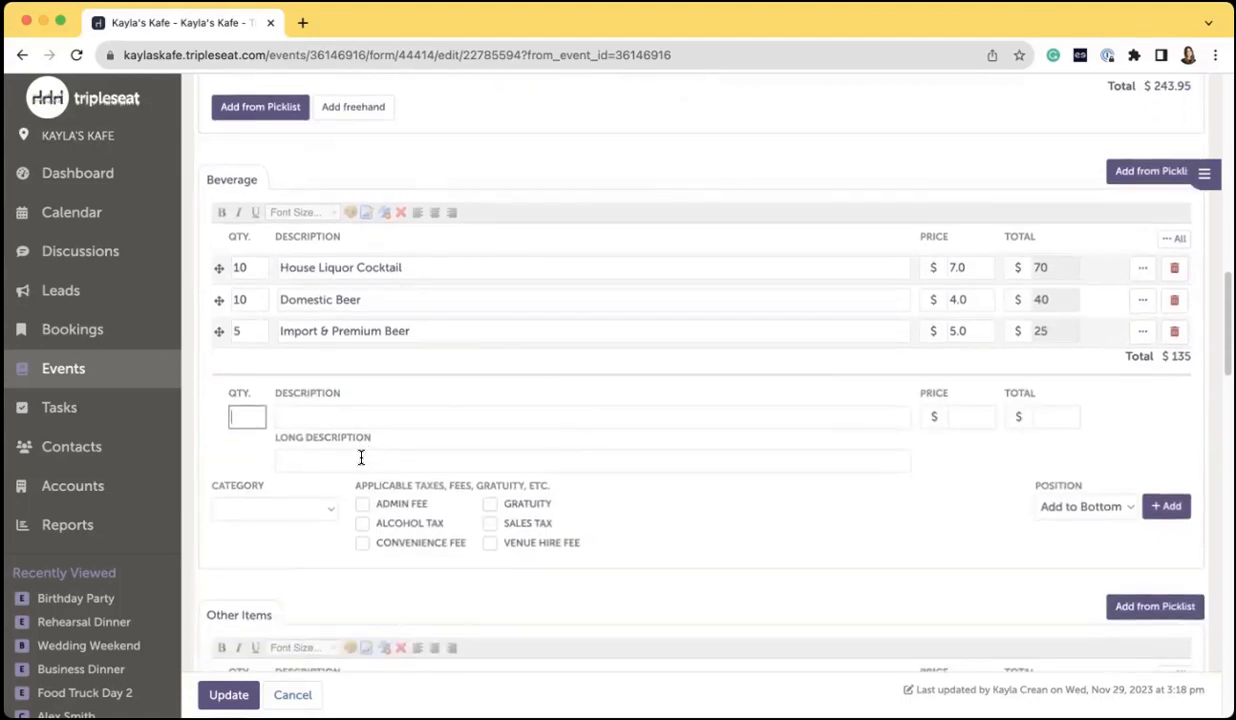
type("10")
left_click(411, 409)
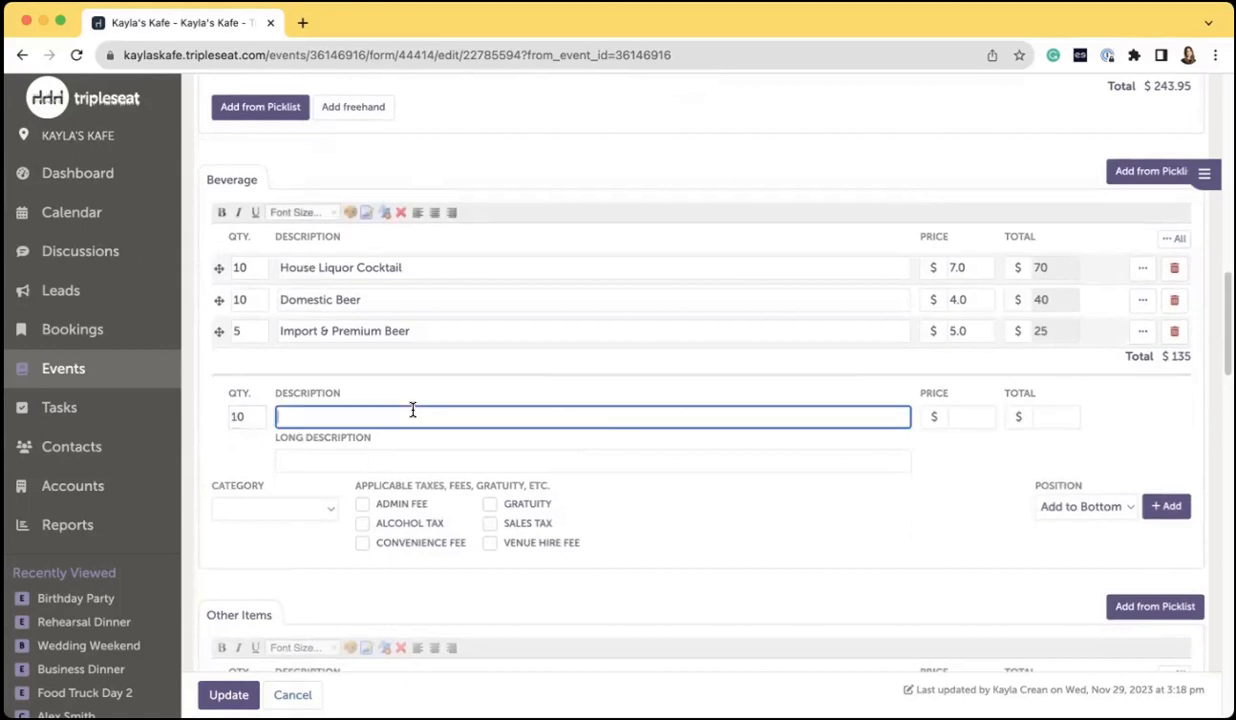
type("House Wines")
left_click(968, 416)
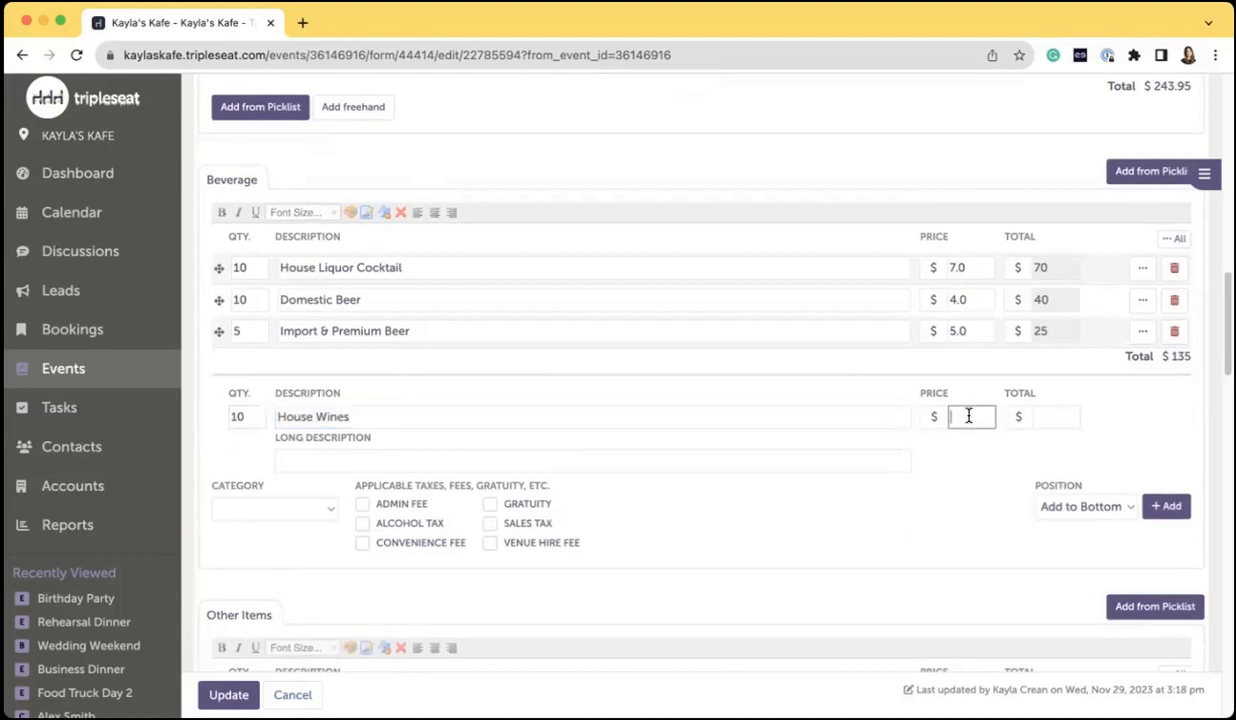
type("10")
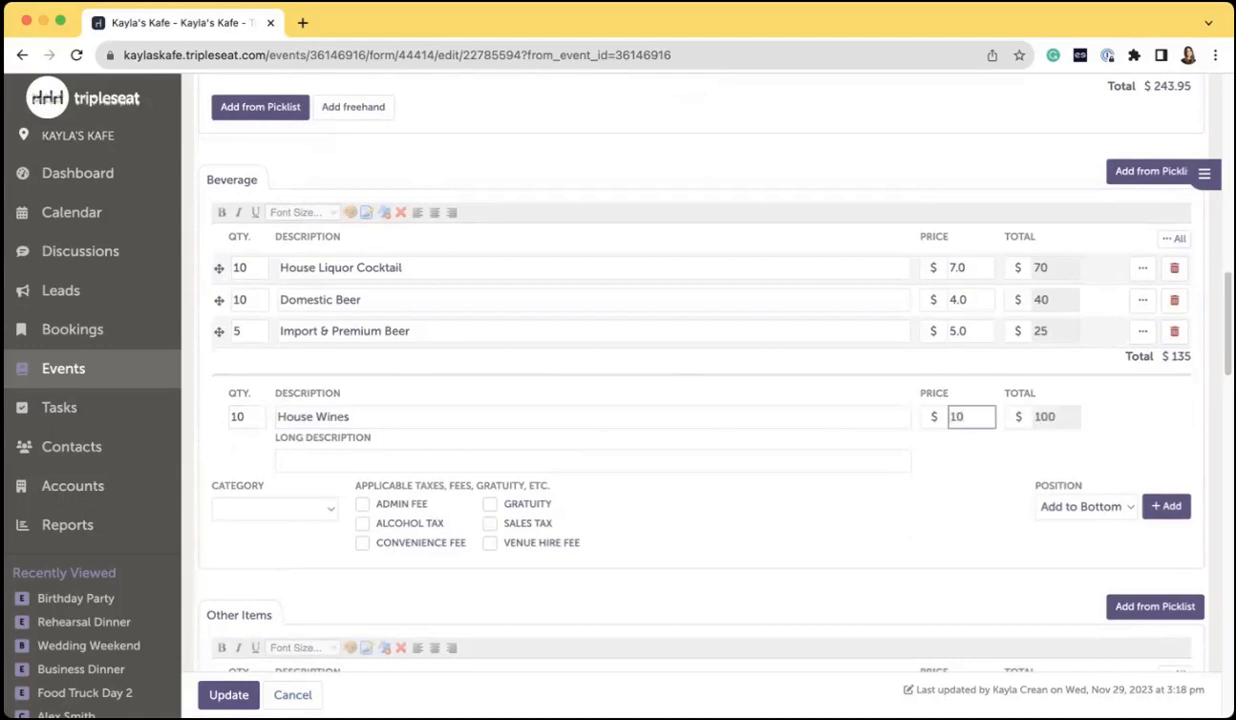
left_click(330, 464)
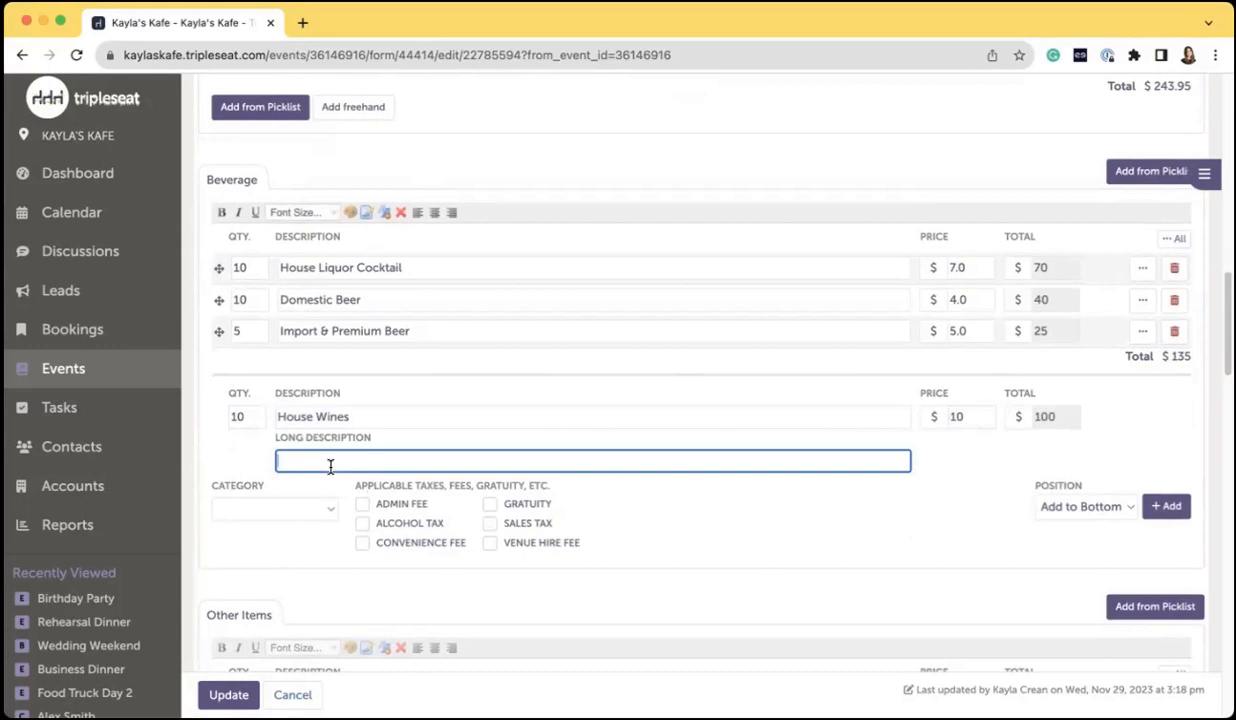
type("Red and White Wines")
left_click(257, 465)
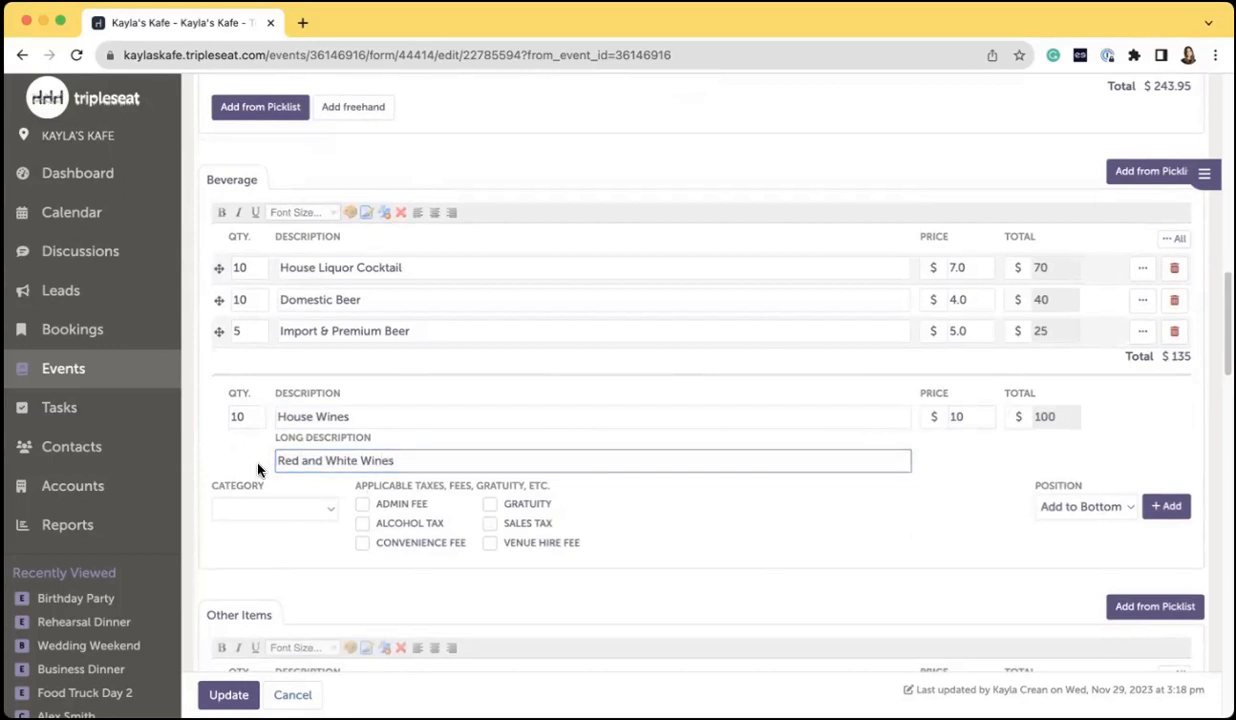
- Assign the Alcoholic Beverages category to House Wines and add the item to the end of the Beverage section
left_click(330, 506)
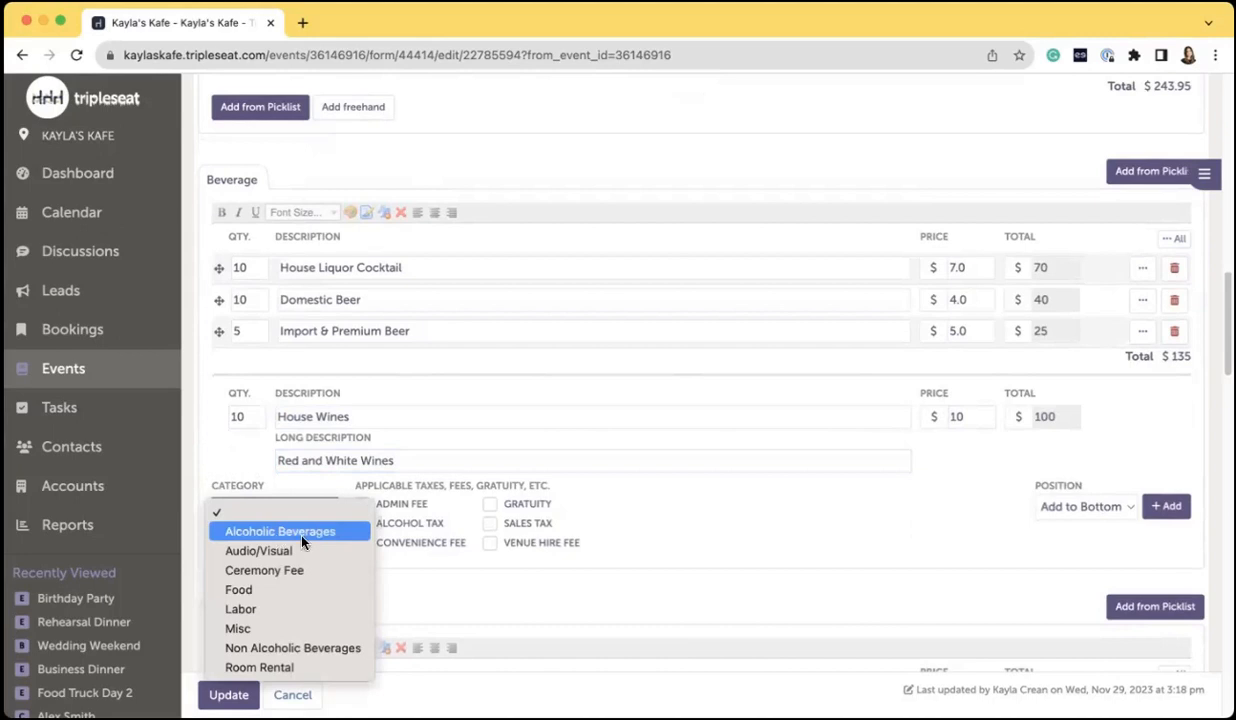
left_click(303, 538)
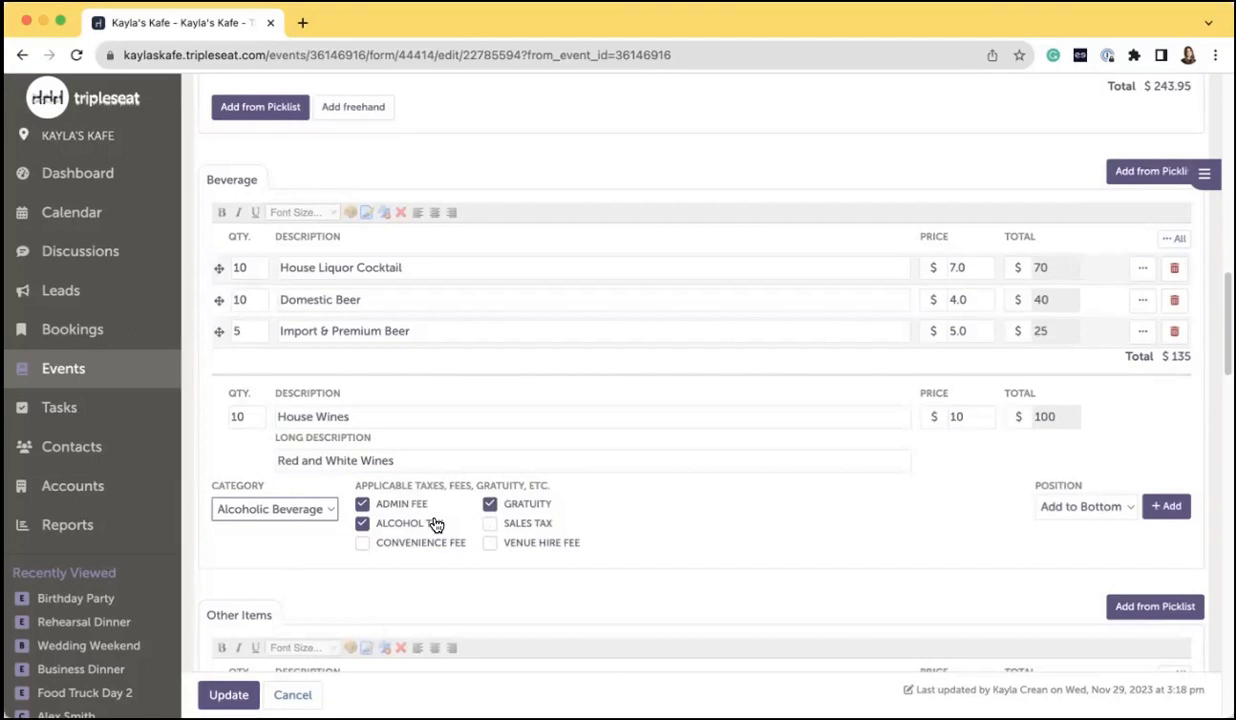
left_click(789, 499)
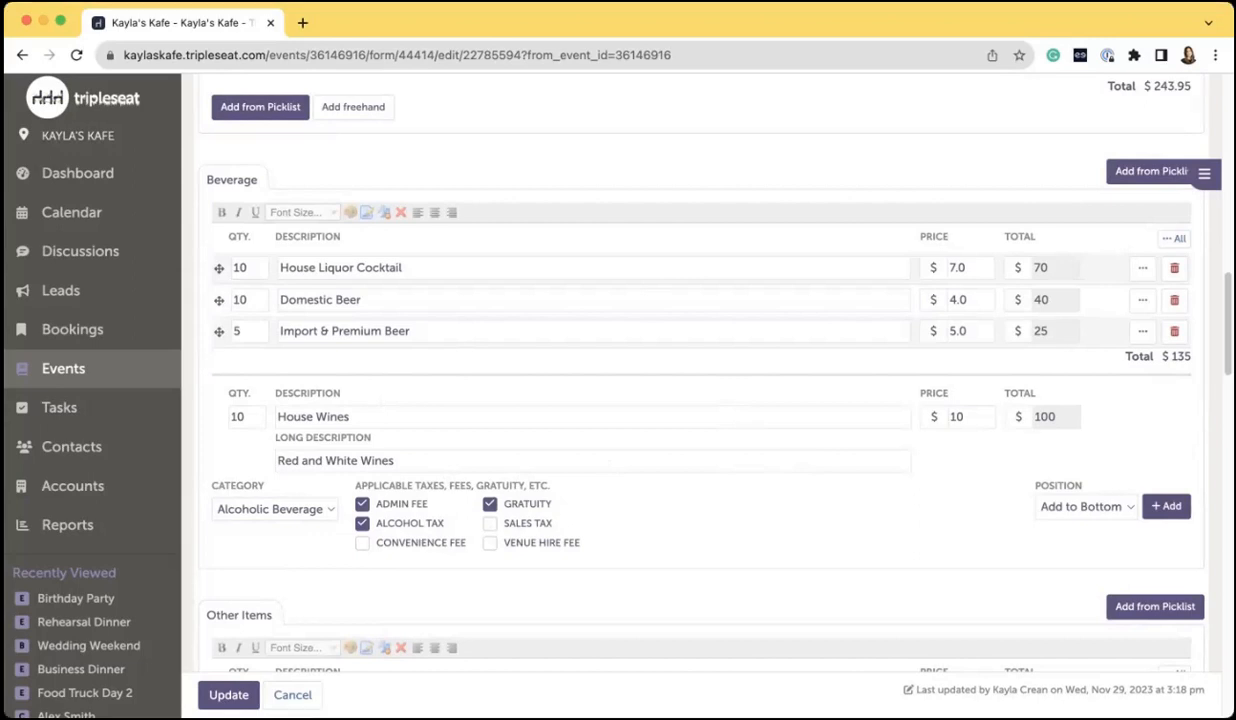
key("Return")
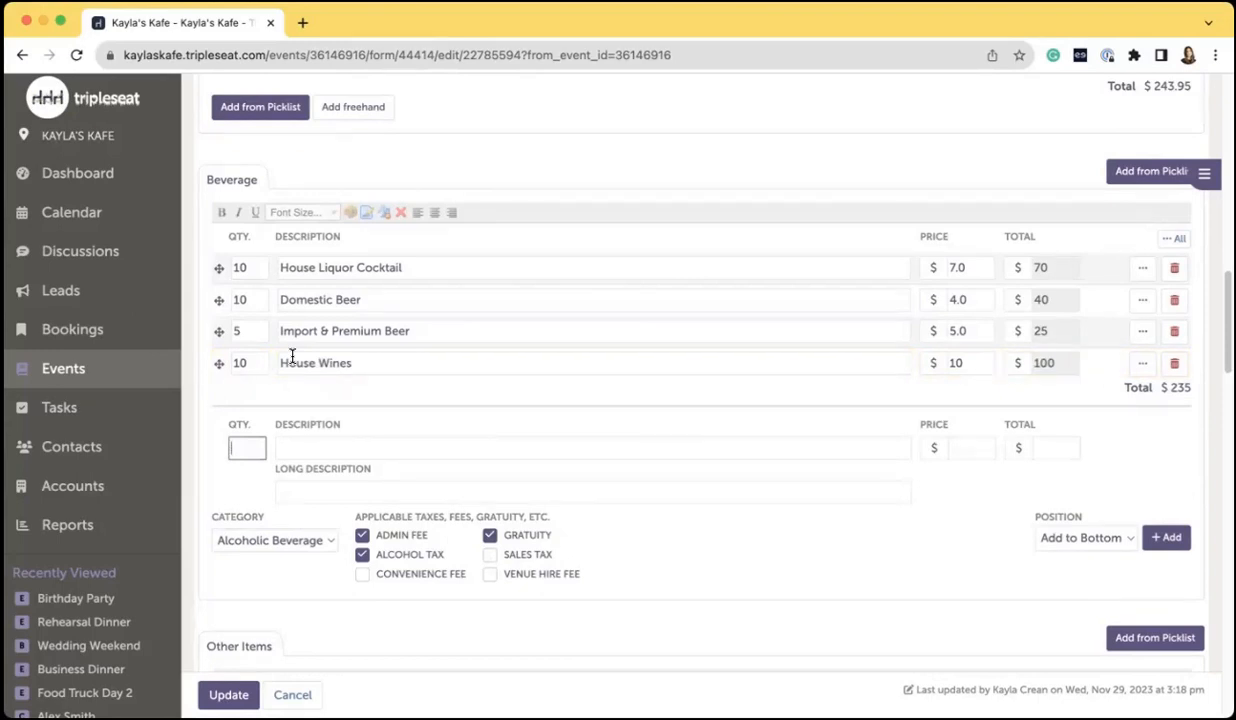
- Save the updated Contract & Event Order document and open the Picklists settings
left_click(228, 695)
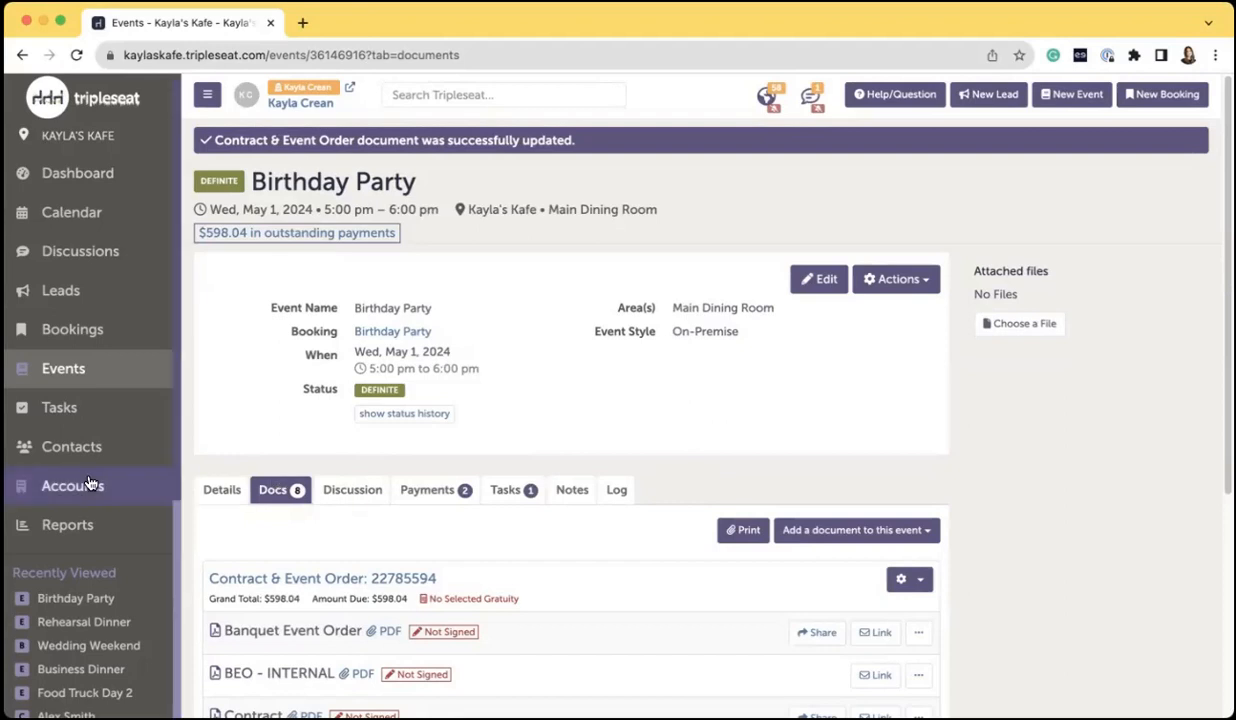
scroll(60, 485, "down", 3)
left_click(69, 585)
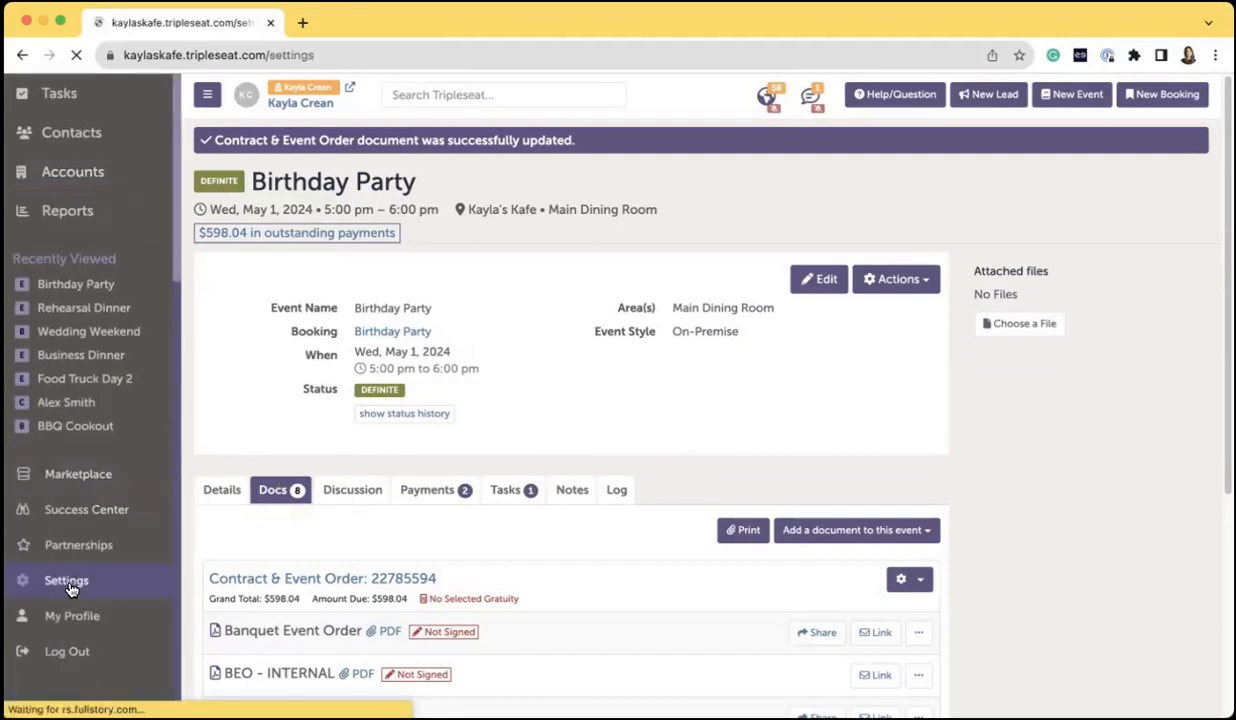
scroll(497, 463, "down", 3)
scroll(497, 463, "down", 5)
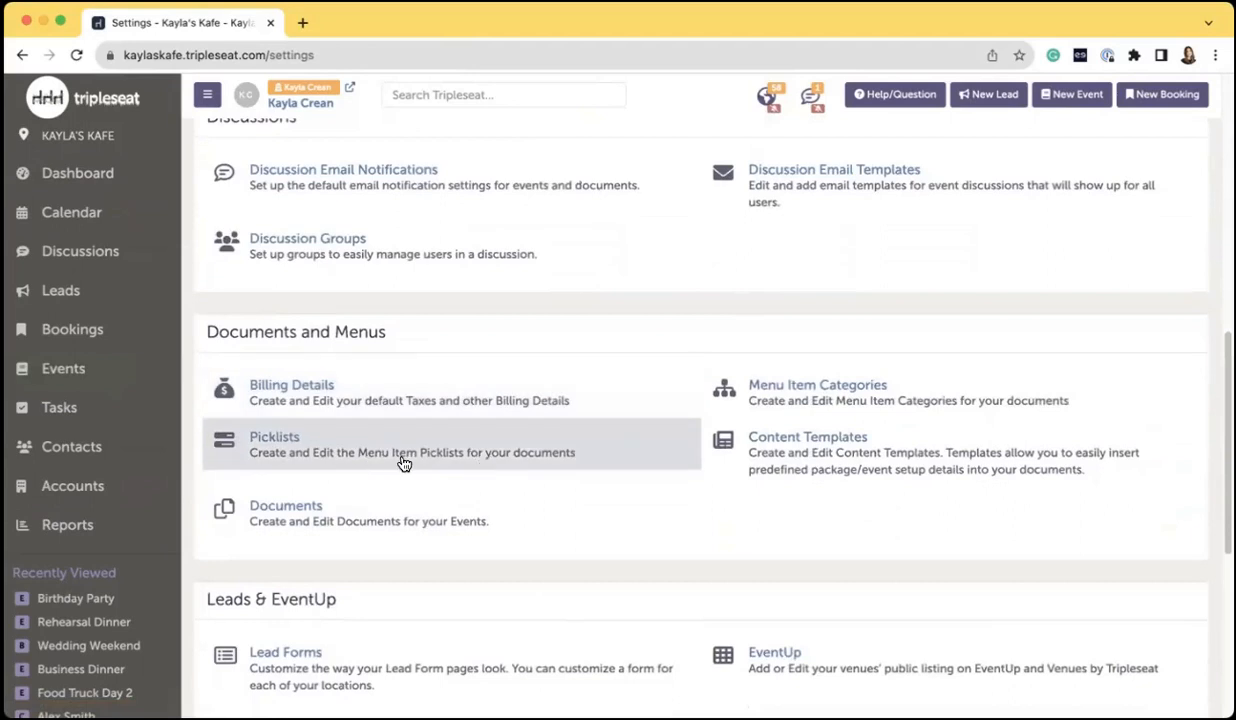
left_click(404, 463)
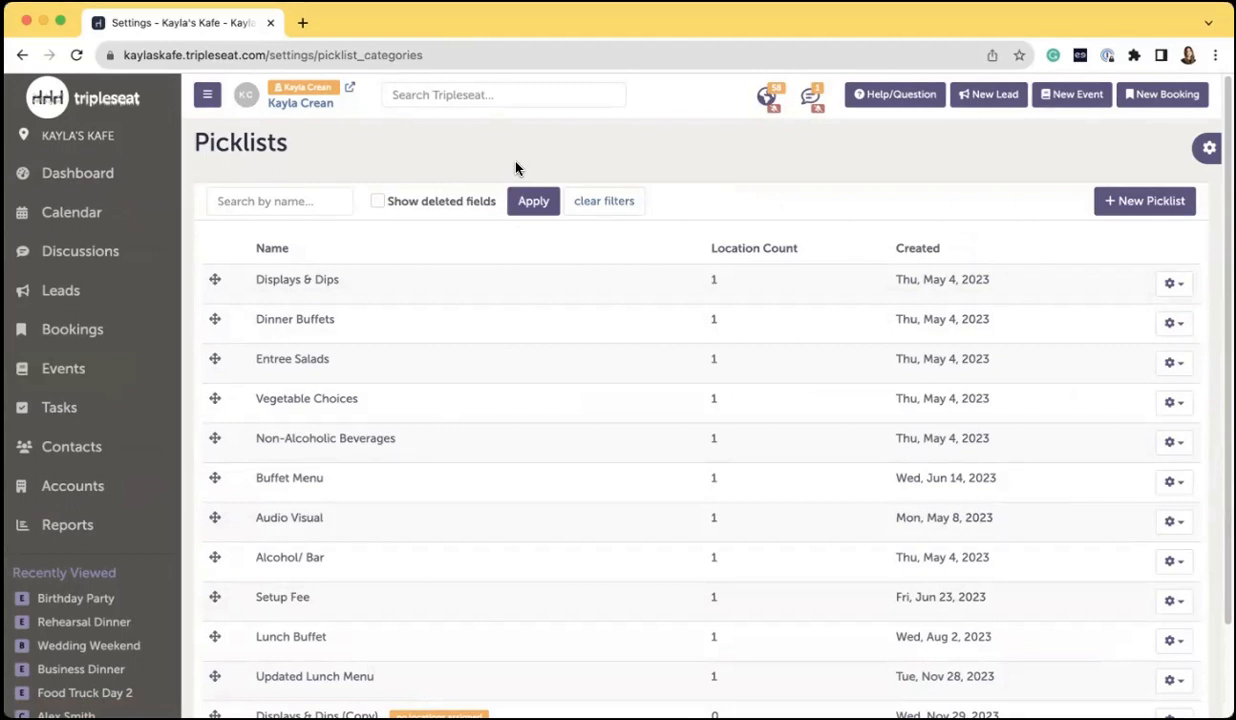
- Filter the picklists by the name "buffet", and clear the filter after viewing the matches
left_click(301, 198)
type("buffet")
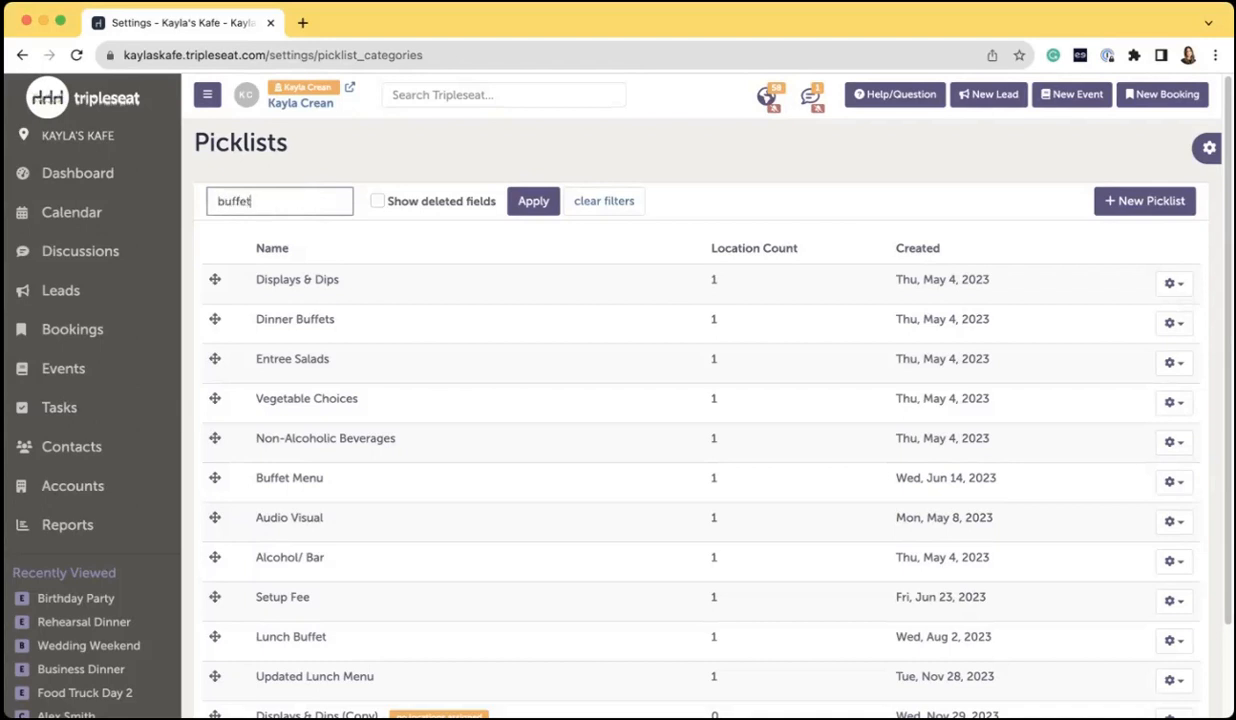
left_click(542, 211)
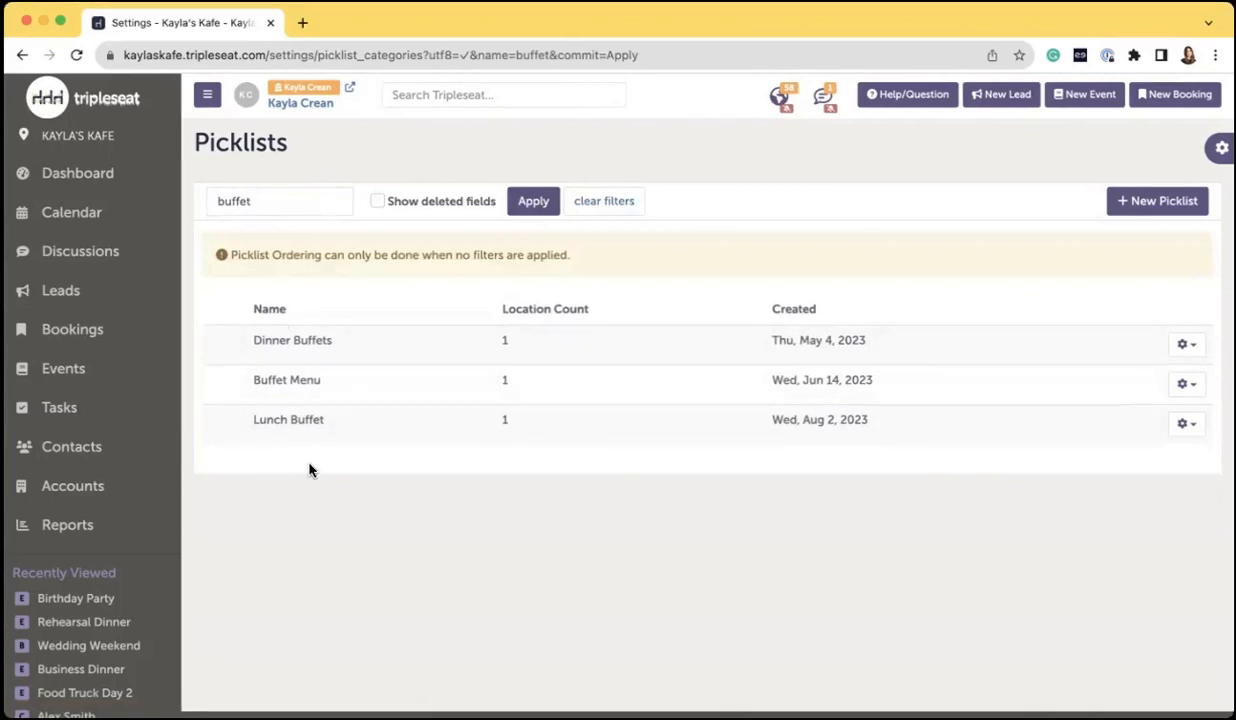
left_click(637, 214)
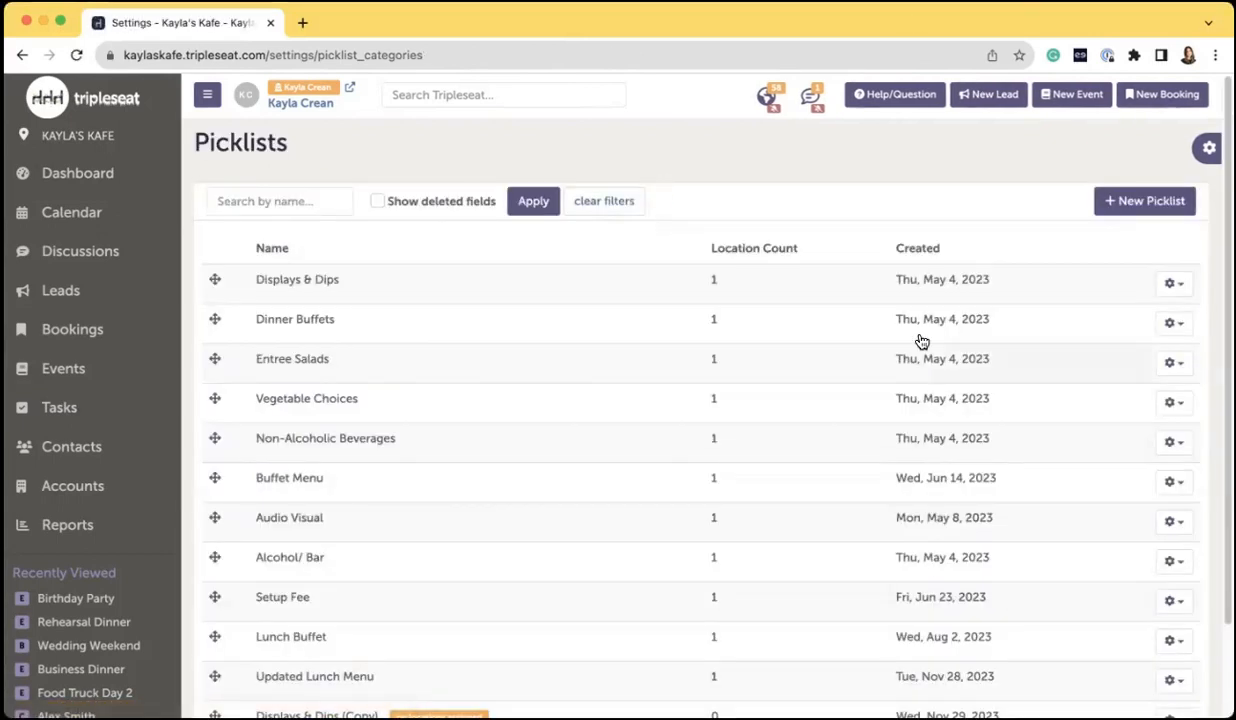
- Show the deleted picklists in the list, look through them, and clear the filter
left_click(380, 203)
left_click(514, 207)
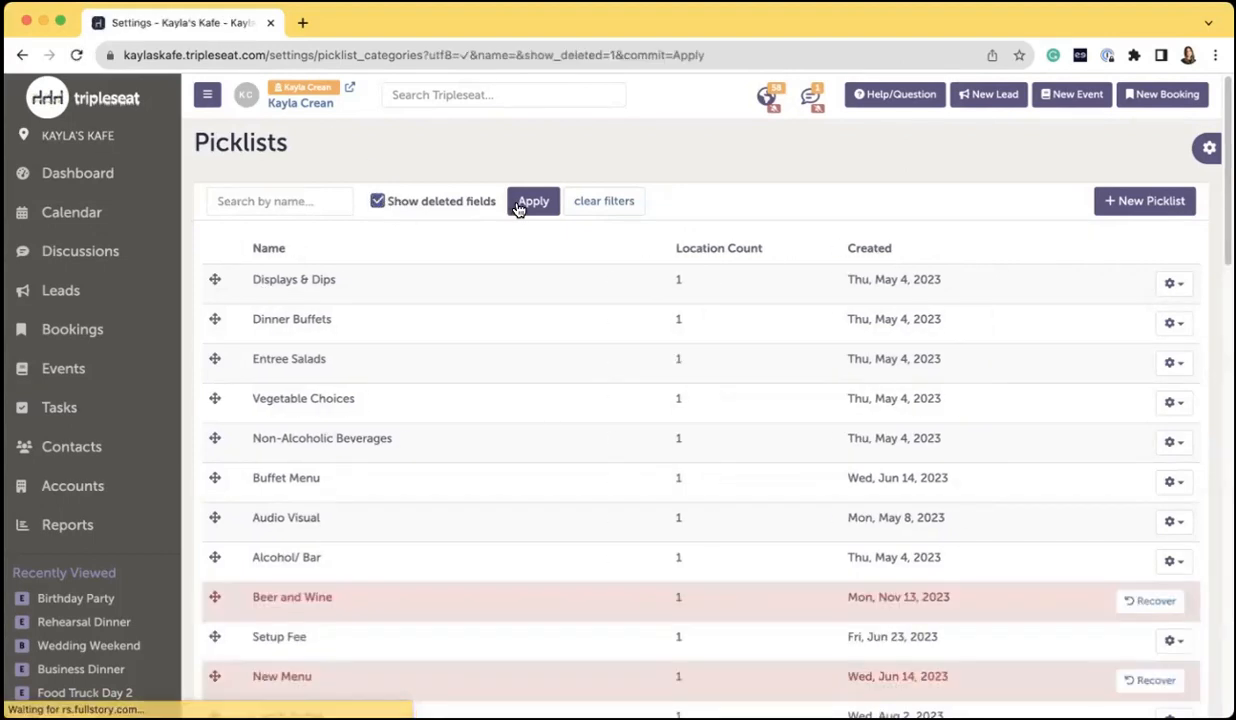
scroll(537, 298, "down", 1)
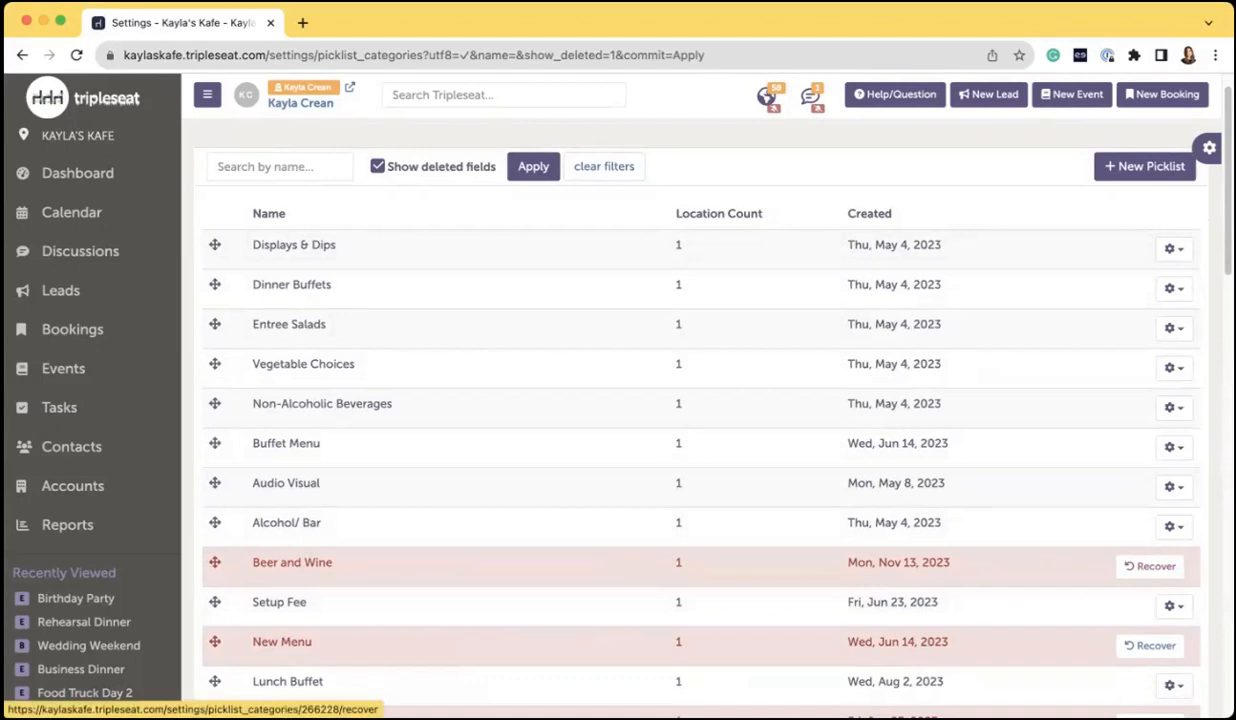
scroll(993, 433, "up", 2)
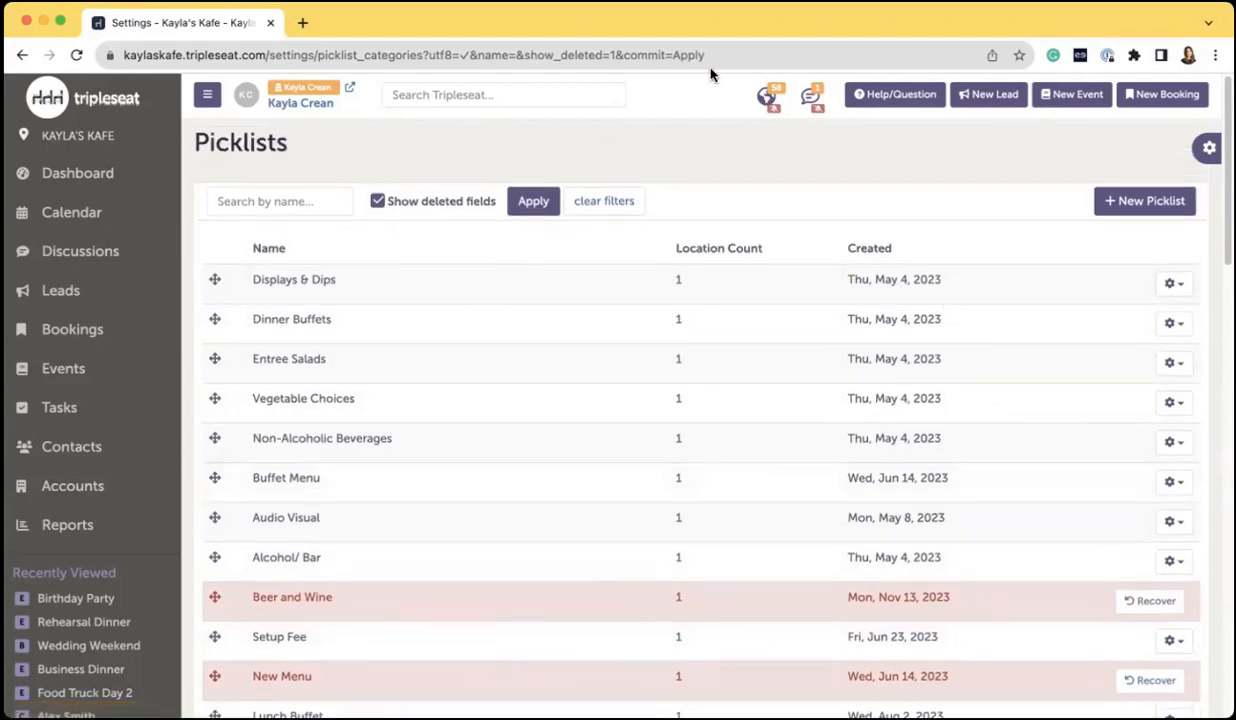
left_click(617, 201)
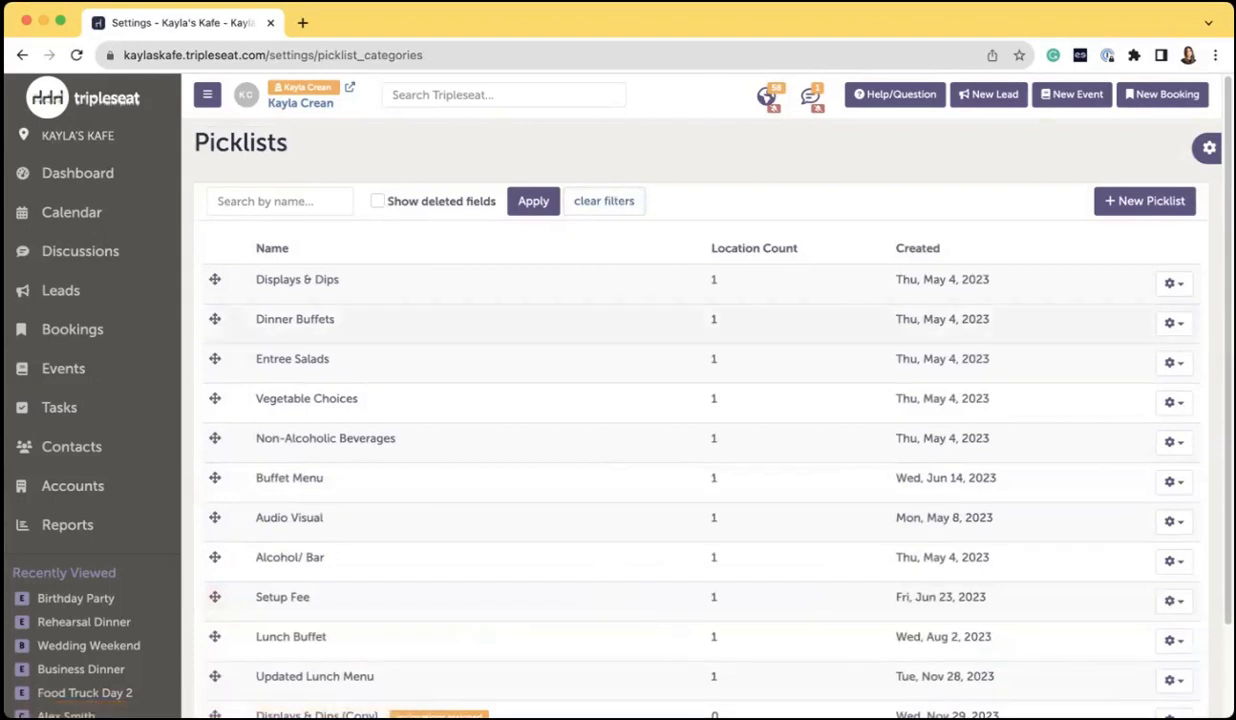
- Make a copy of the Displays & Dips picklist and view the end of the picklist list
left_click(1174, 284)
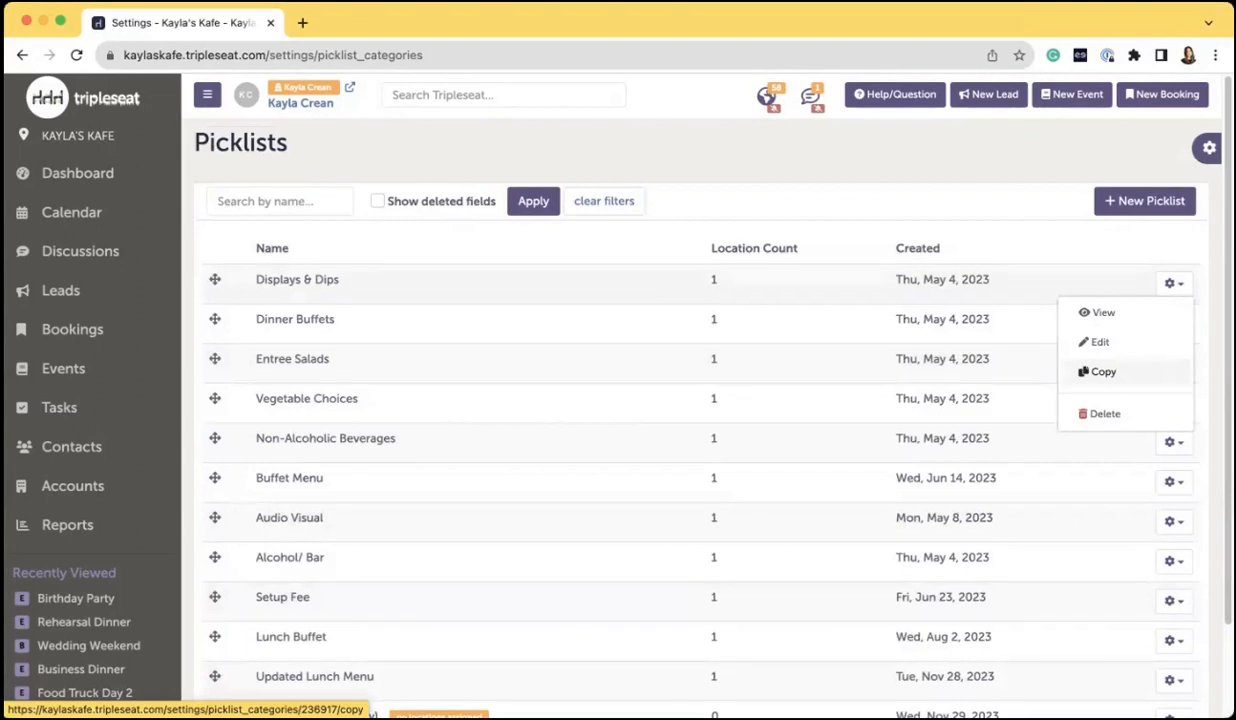
left_click(1100, 371)
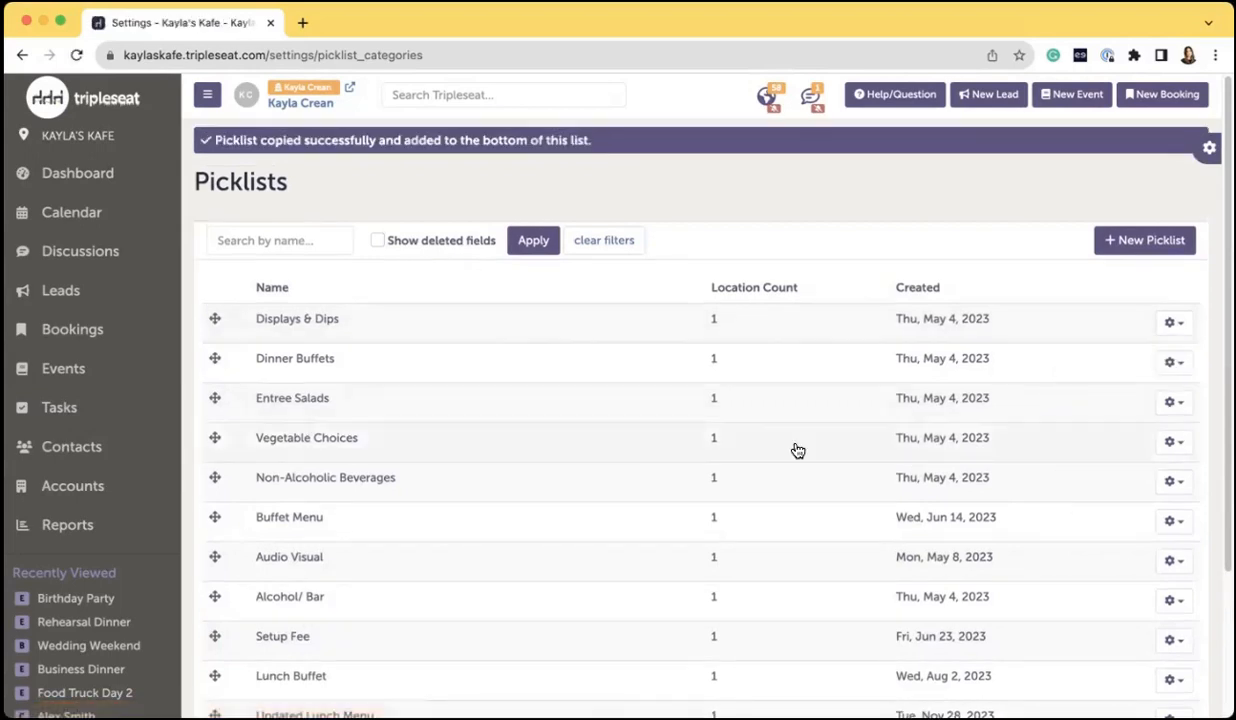
scroll(773, 435, "down", 5)
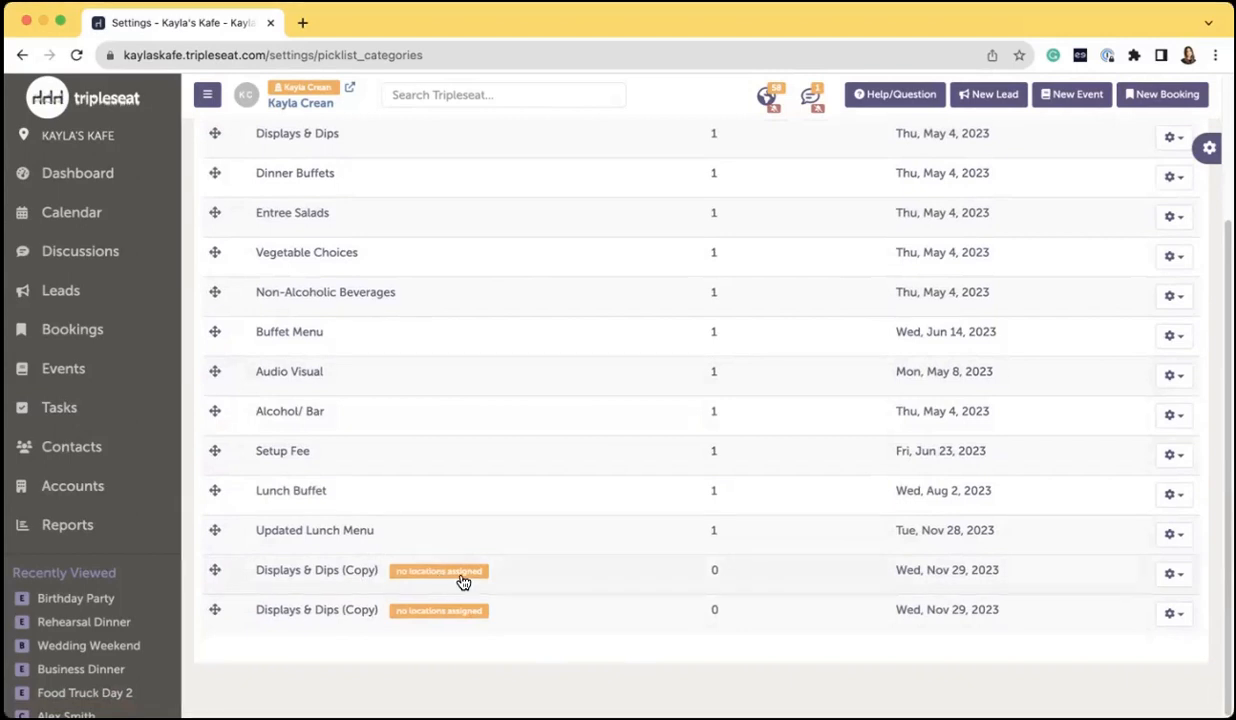
- Reorder the picklists so that Non-Alcoholic Beverages sits between Audio Visual and Alcohol/ Bar
scroll(463, 583, "up", 1)
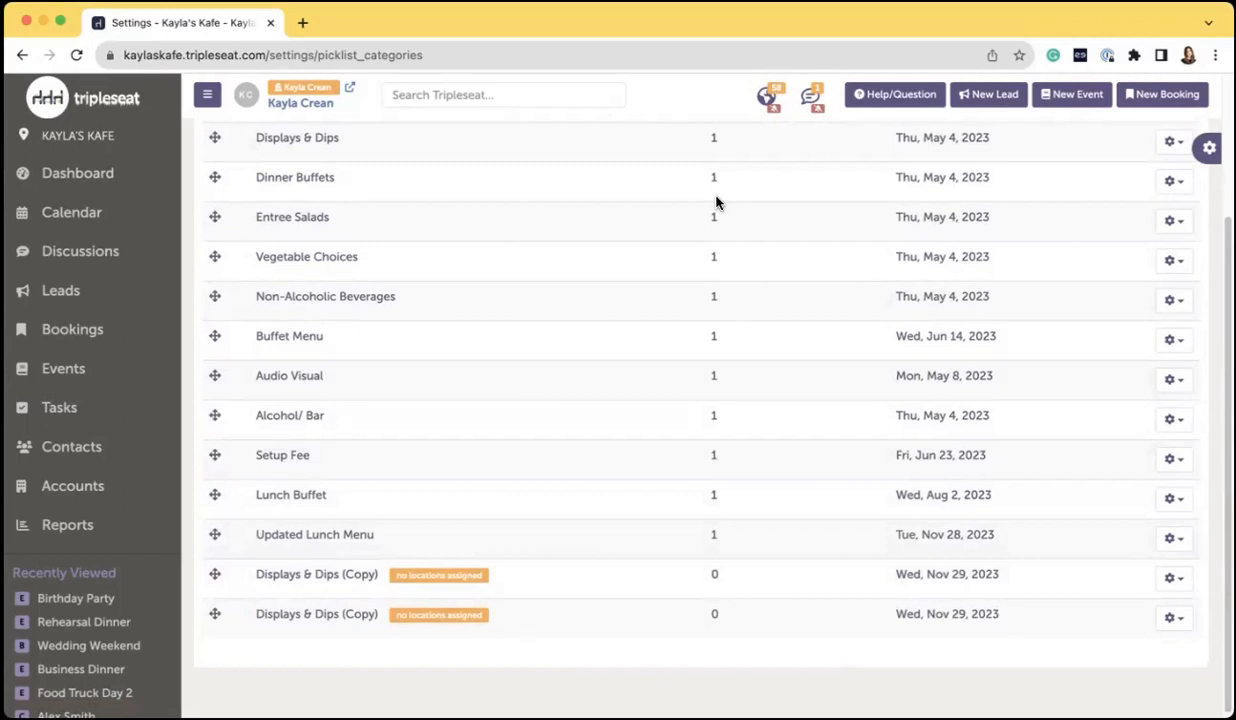
scroll(716, 202, "up", 3)
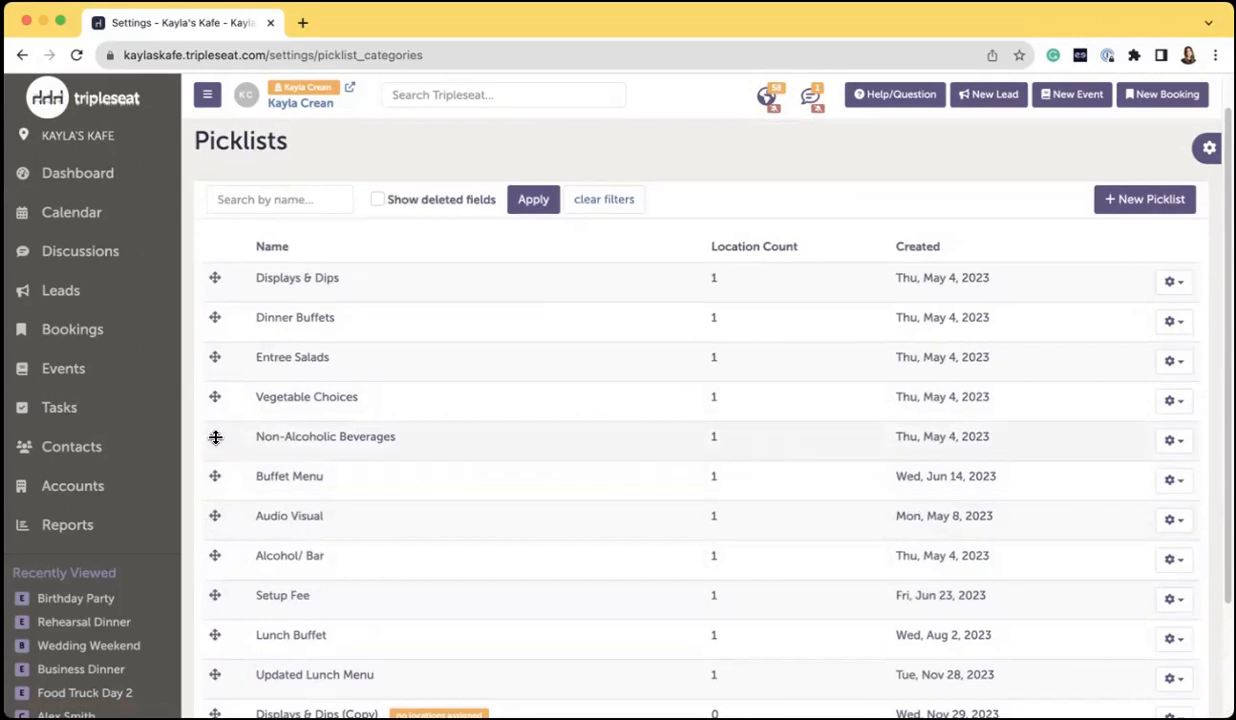
left_click_drag(215, 437, 232, 519)
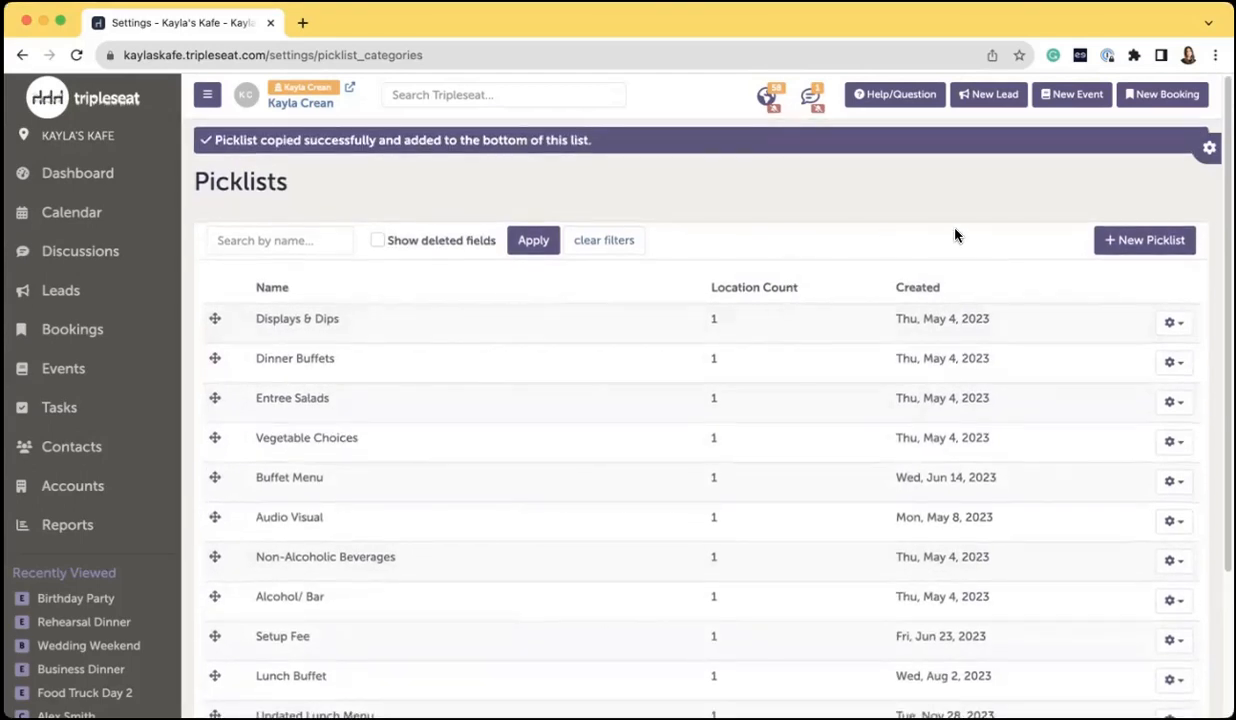
- Start a new picklist and name it "Beer and Wine"
left_click(1145, 240)
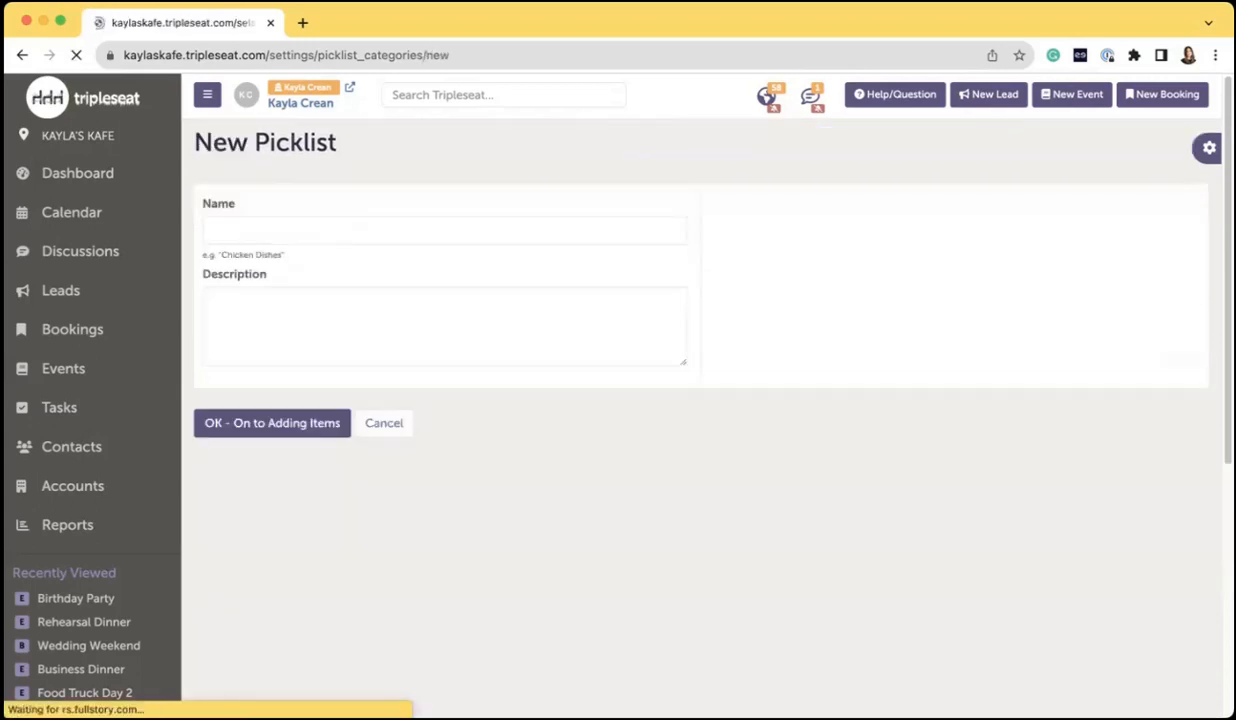
left_click(435, 231)
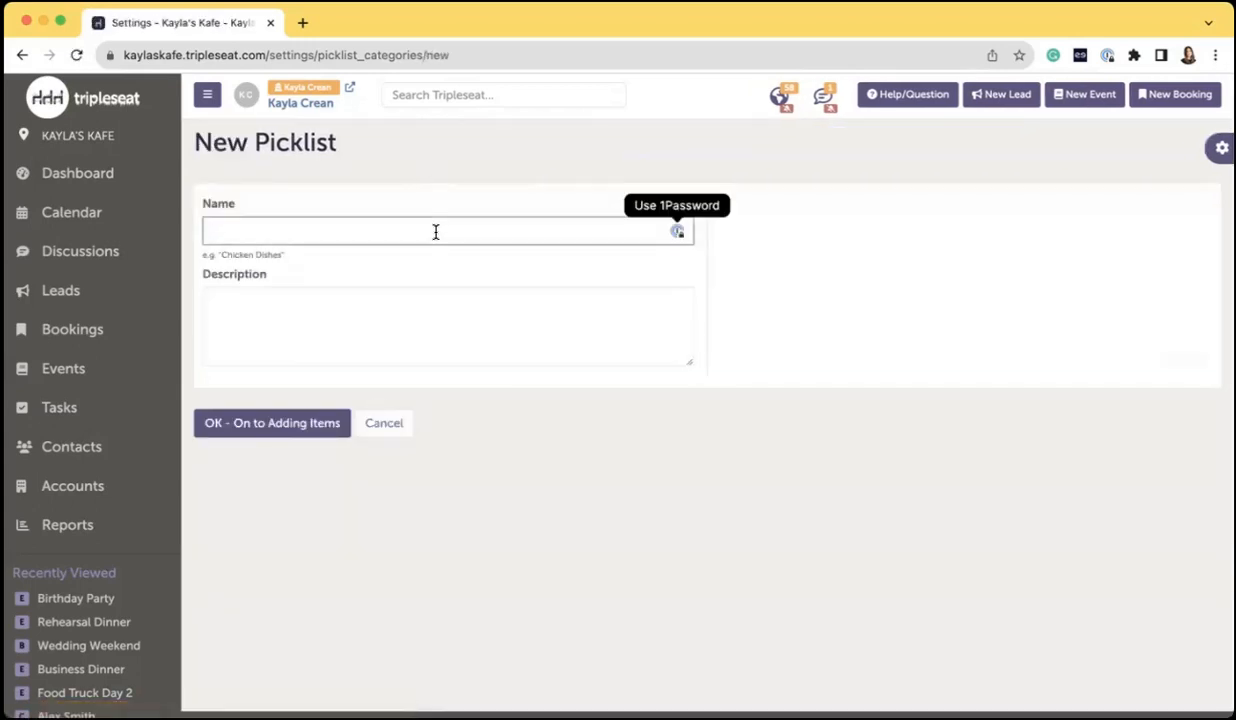
type("Beer and wi")
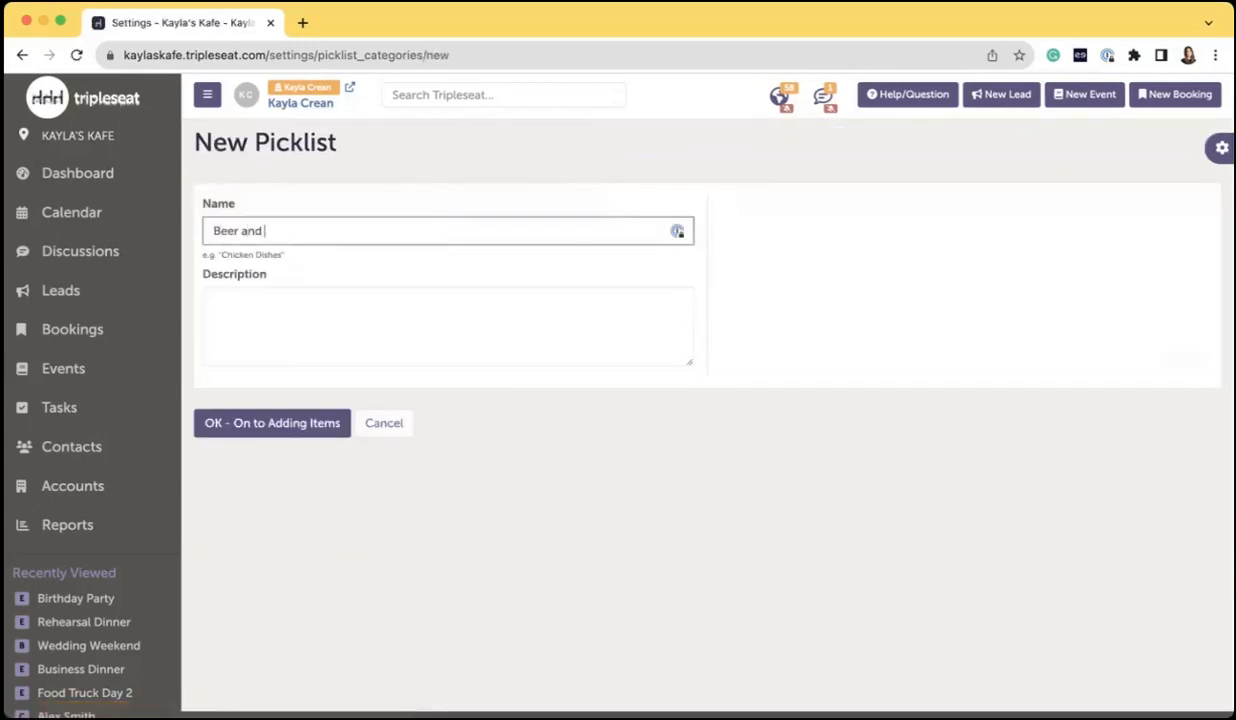
key("BackSpace")
key("BackSpace")
type("Wine")
- Enter the description "Assortment of Beers and Wines" and create the picklist, continuing to its line items
left_click(458, 295)
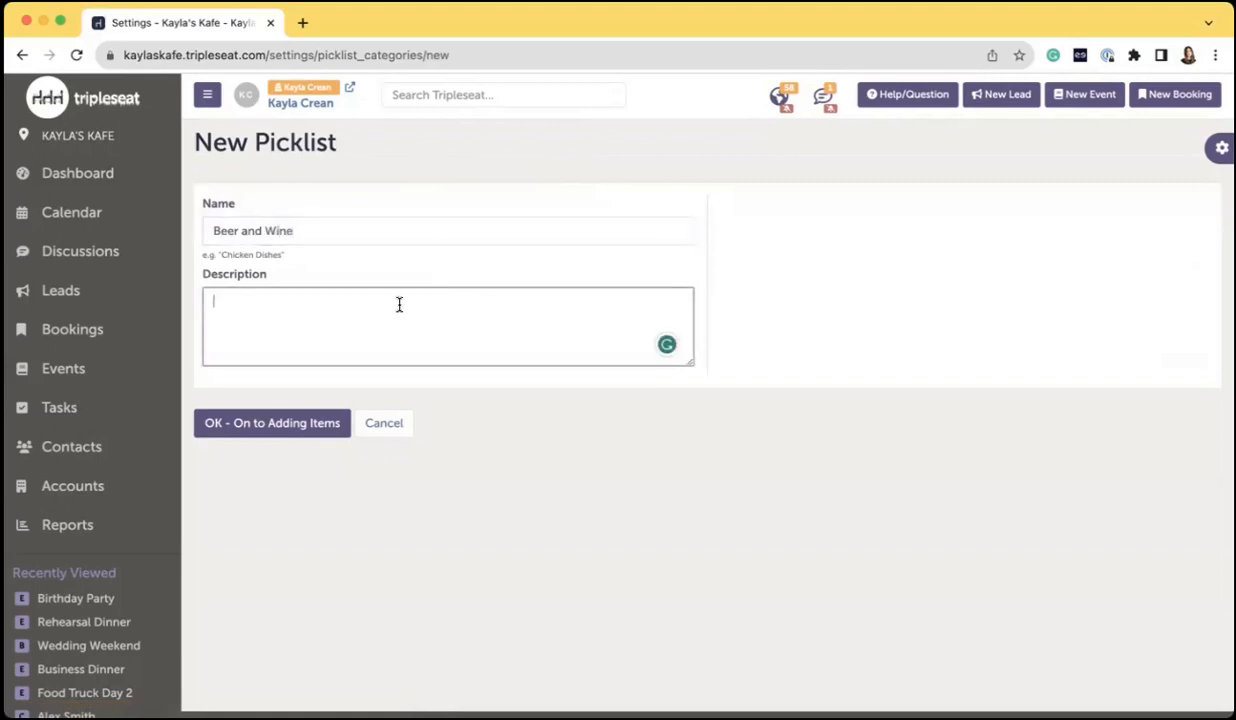
type("Assortments of")
key("BackSpace")
key("BackSpace")
key("BackSpace")
key("BackSpace")
type("Bees")
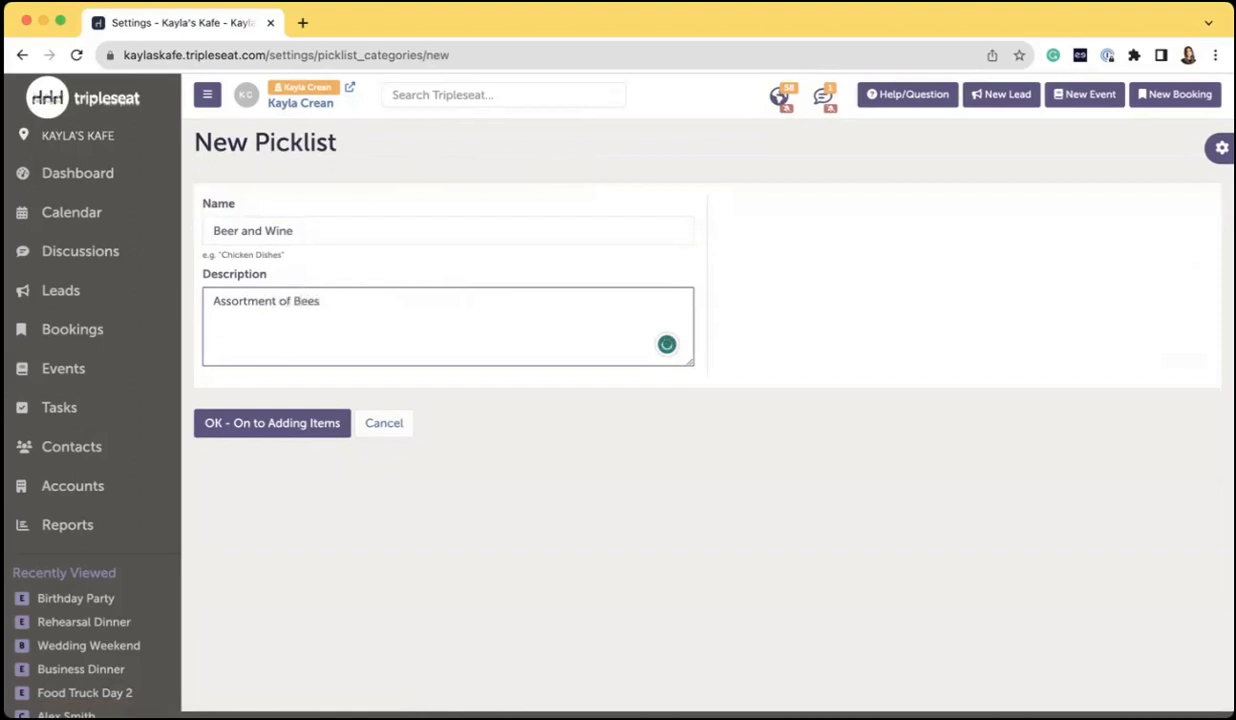
key("BackSpace")
type("rs and Wines")
left_click(467, 278)
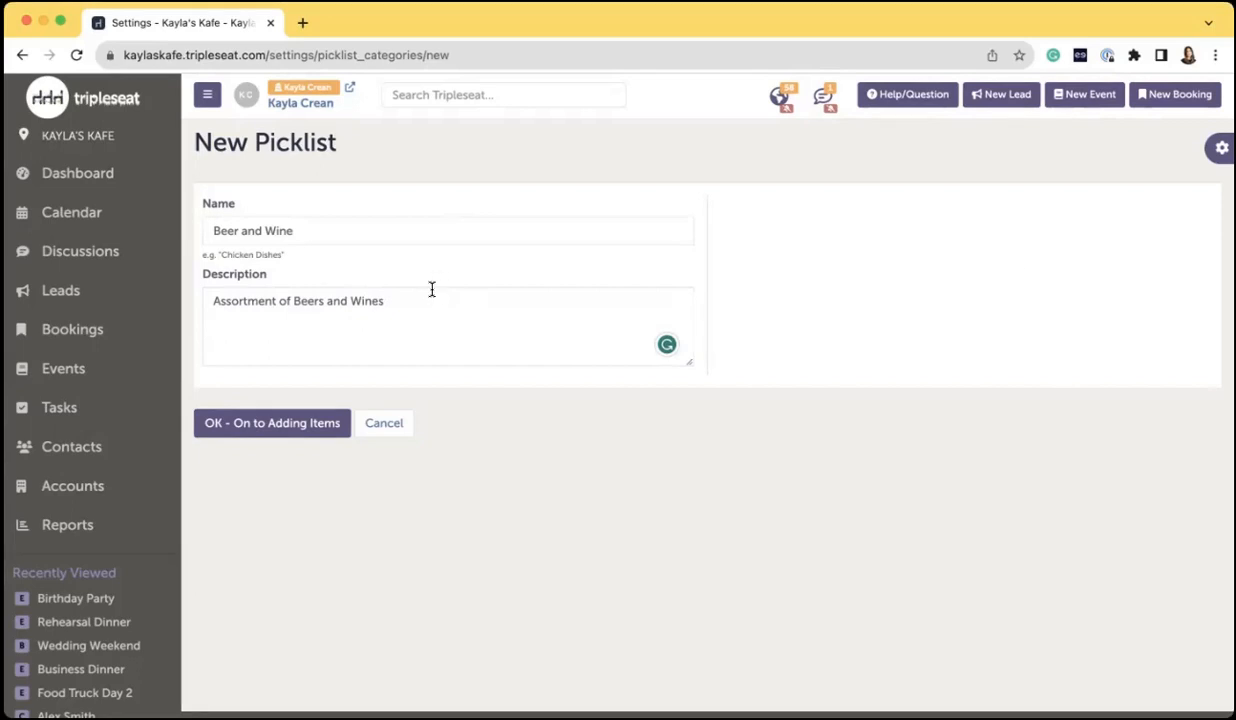
left_click(262, 428)
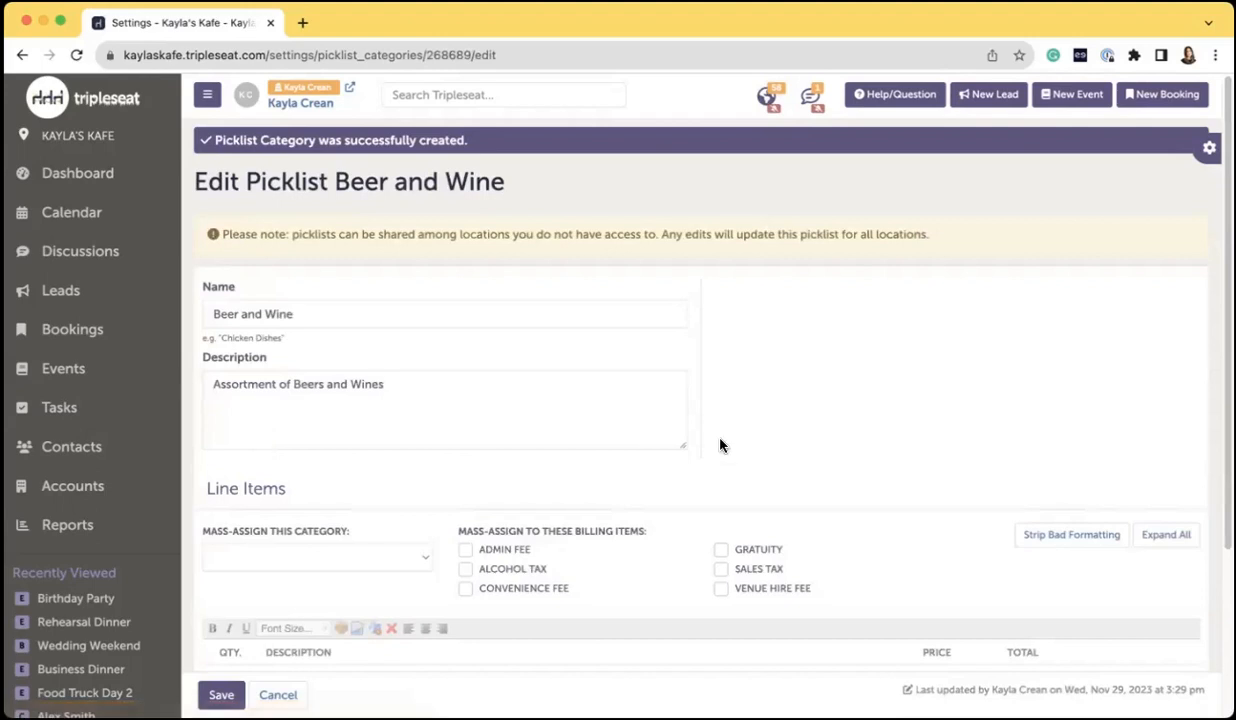
- Enter "Beer and Wine Package" as the description of a new line item in the Beer and Wine picklist
scroll(720, 441, "down", 2)
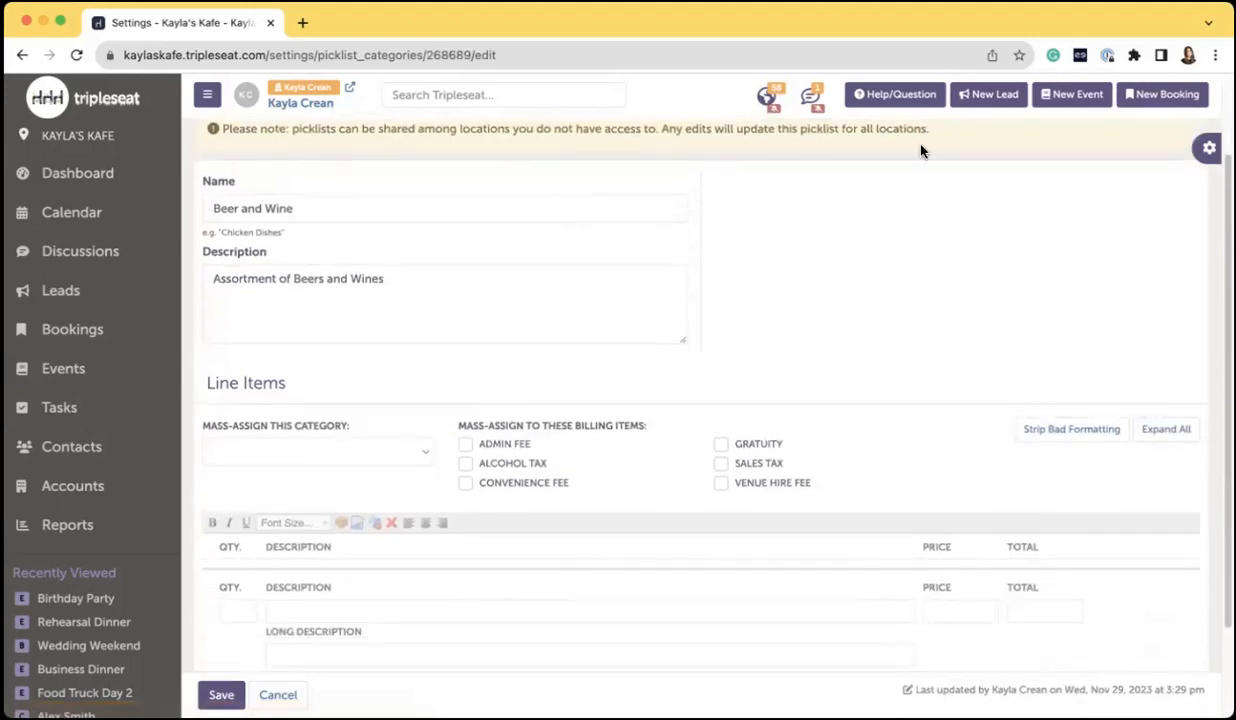
scroll(897, 422, "down", 2)
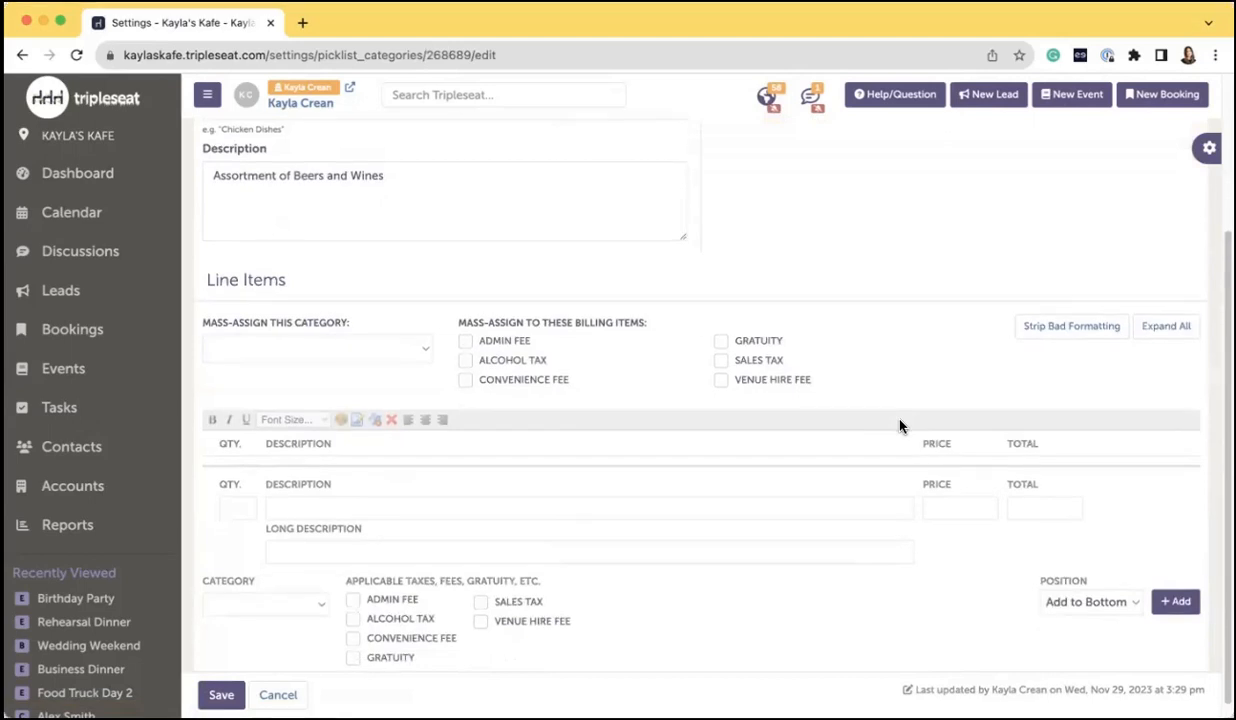
scroll(899, 426, "down", 1)
left_click(378, 493)
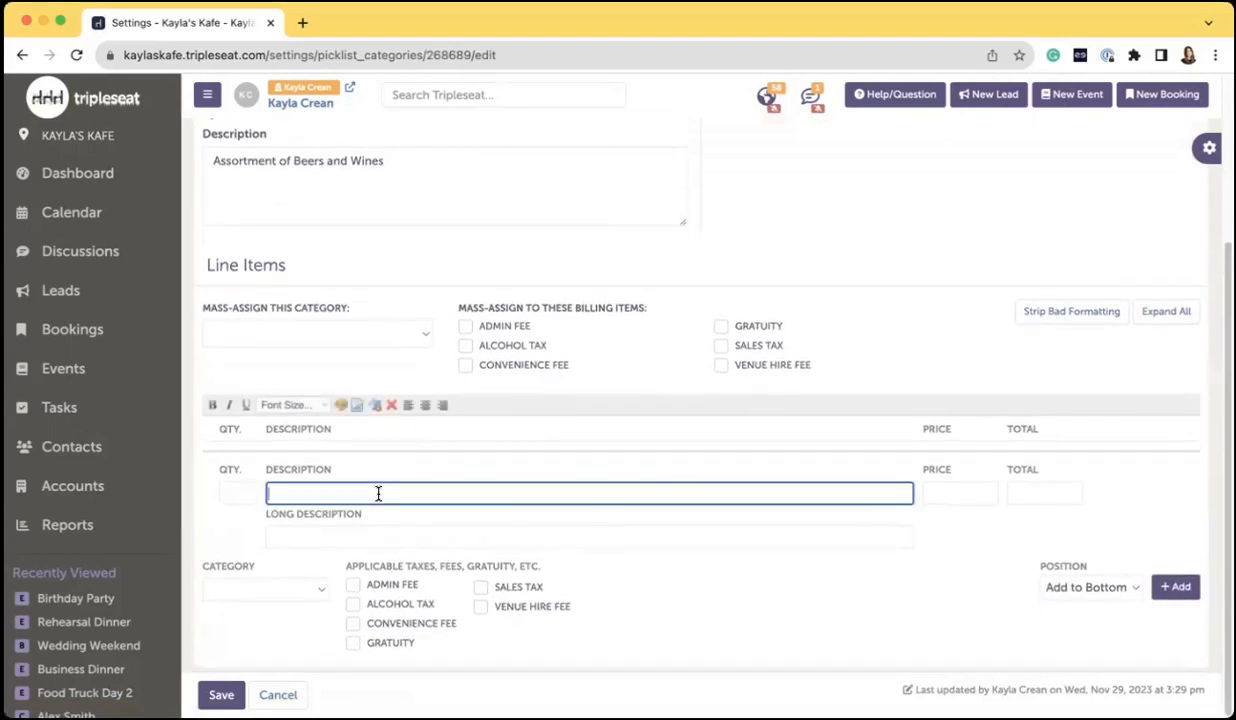
type("Beer and Wine Package")
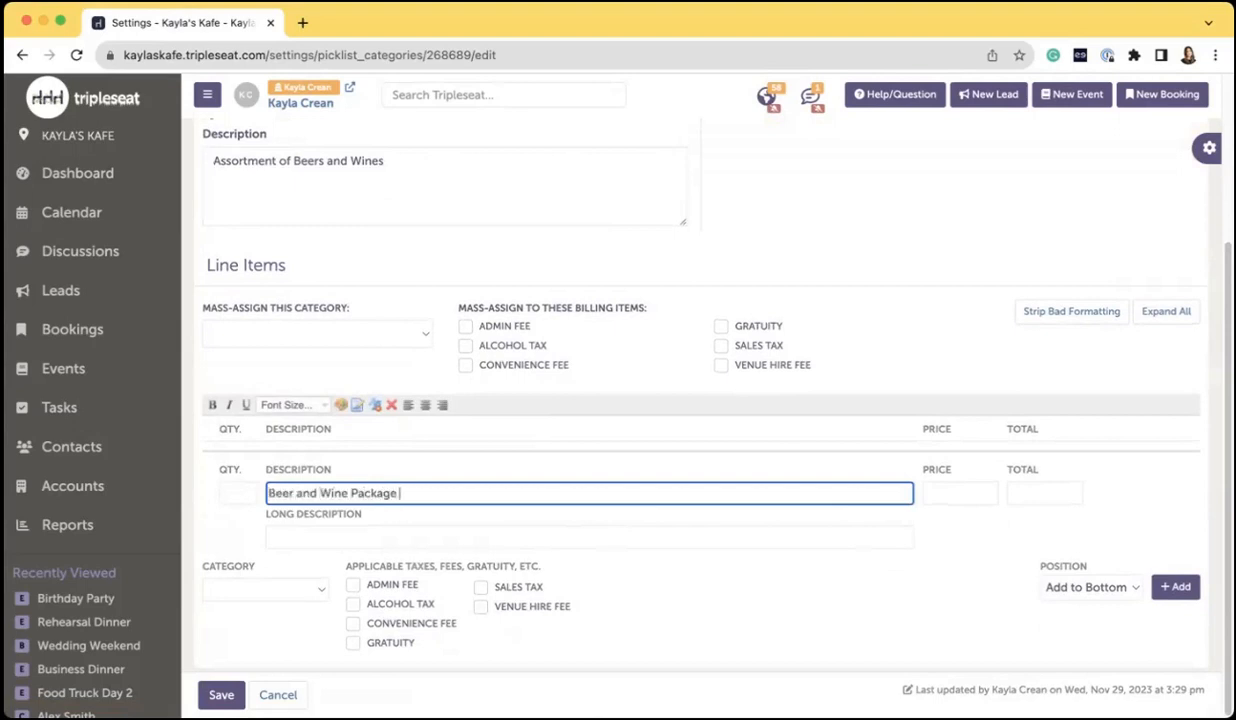
left_click(494, 477)
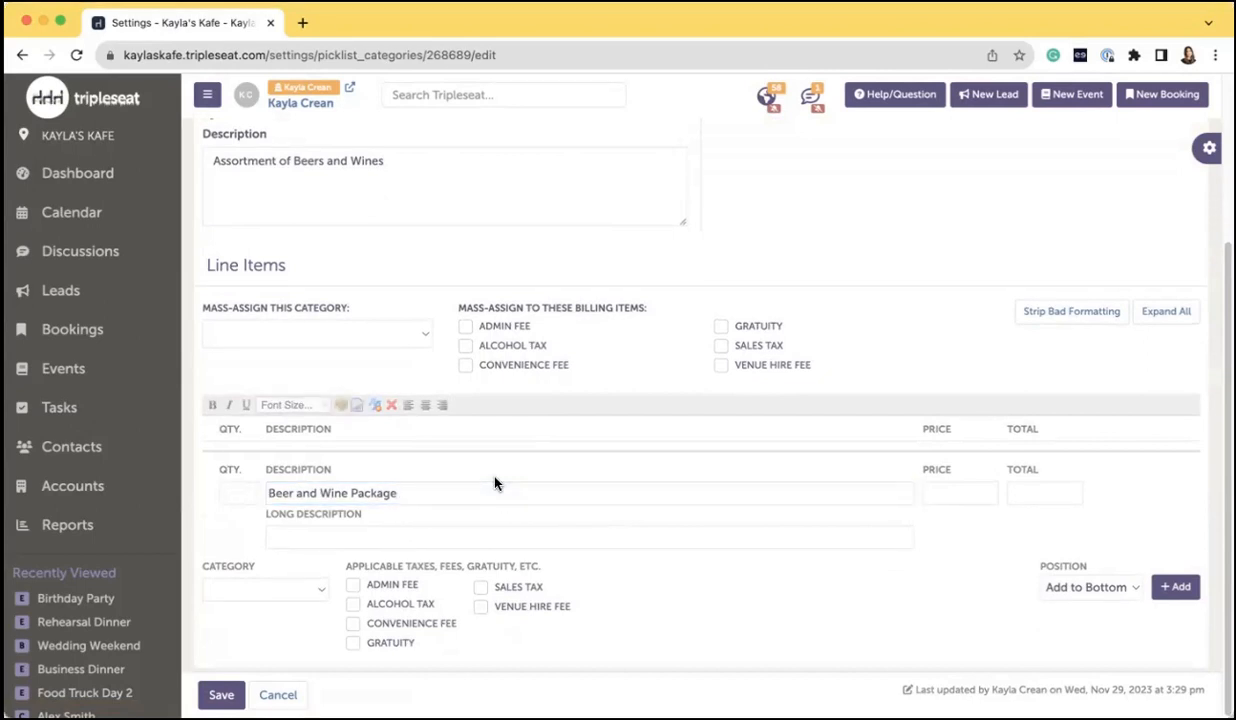
- Enter "Assortment of Craft Beer and California Wine" as the new line item's long description
left_click(378, 530)
type("Assortment of ")
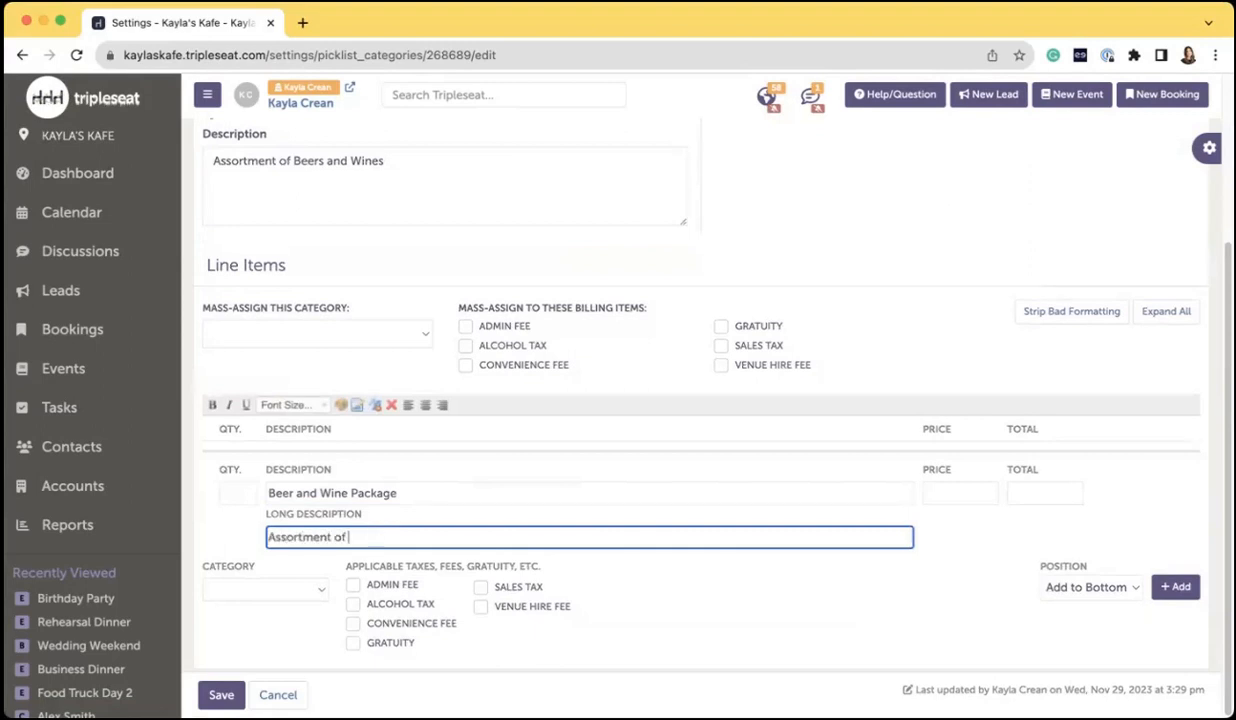
type("Craft Beer and Cali")
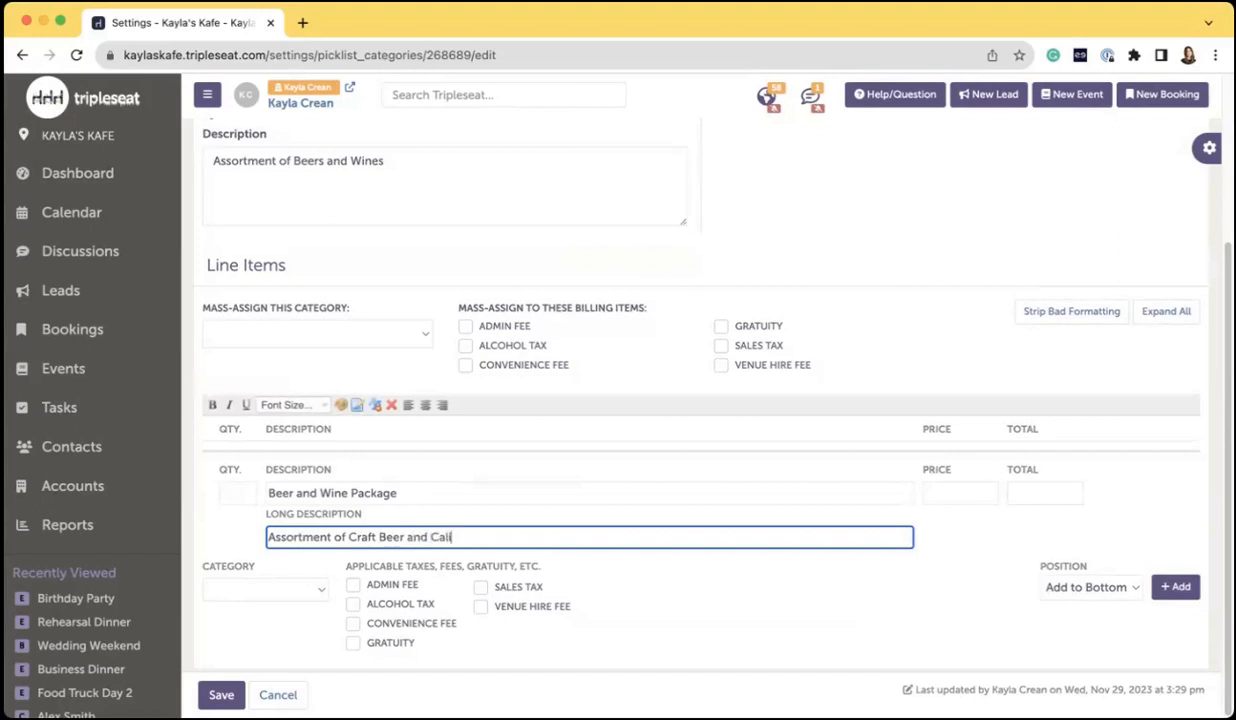
type("fornia Wine")
- Format the "Beer and Wine Package" description as bold, italic and underlined, and give it a larger font size
left_click(459, 494)
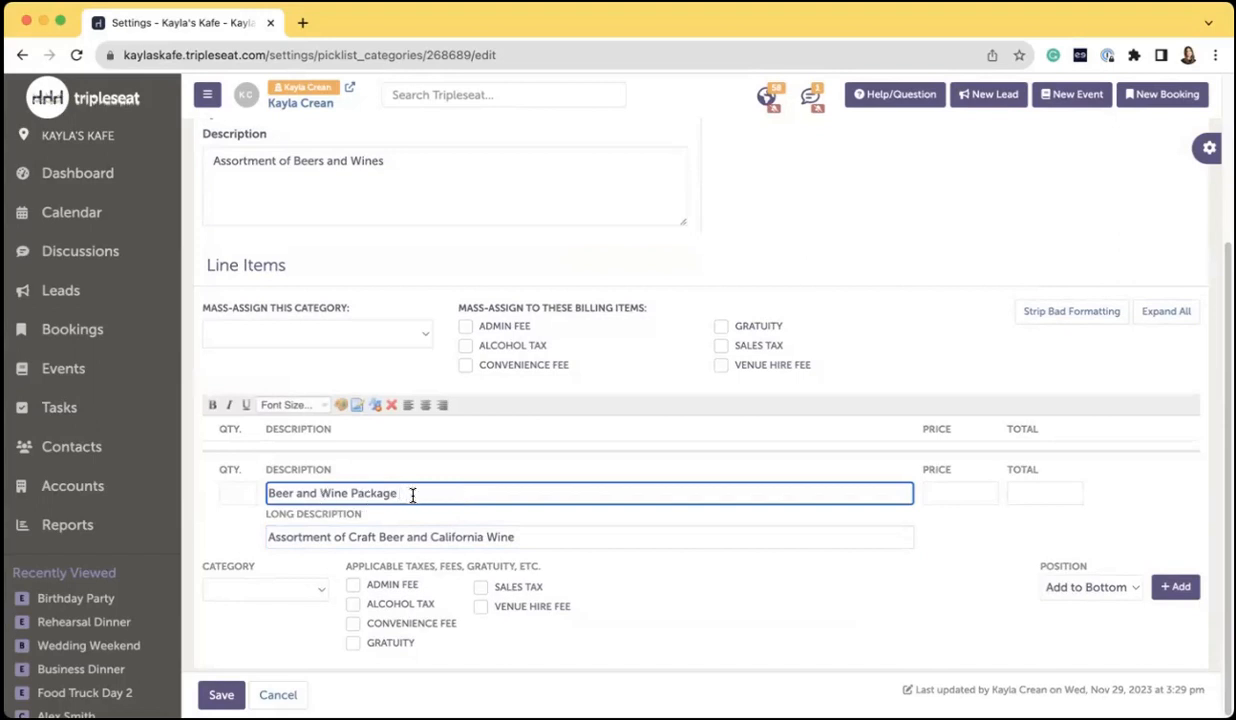
left_click_drag(407, 494, 264, 492)
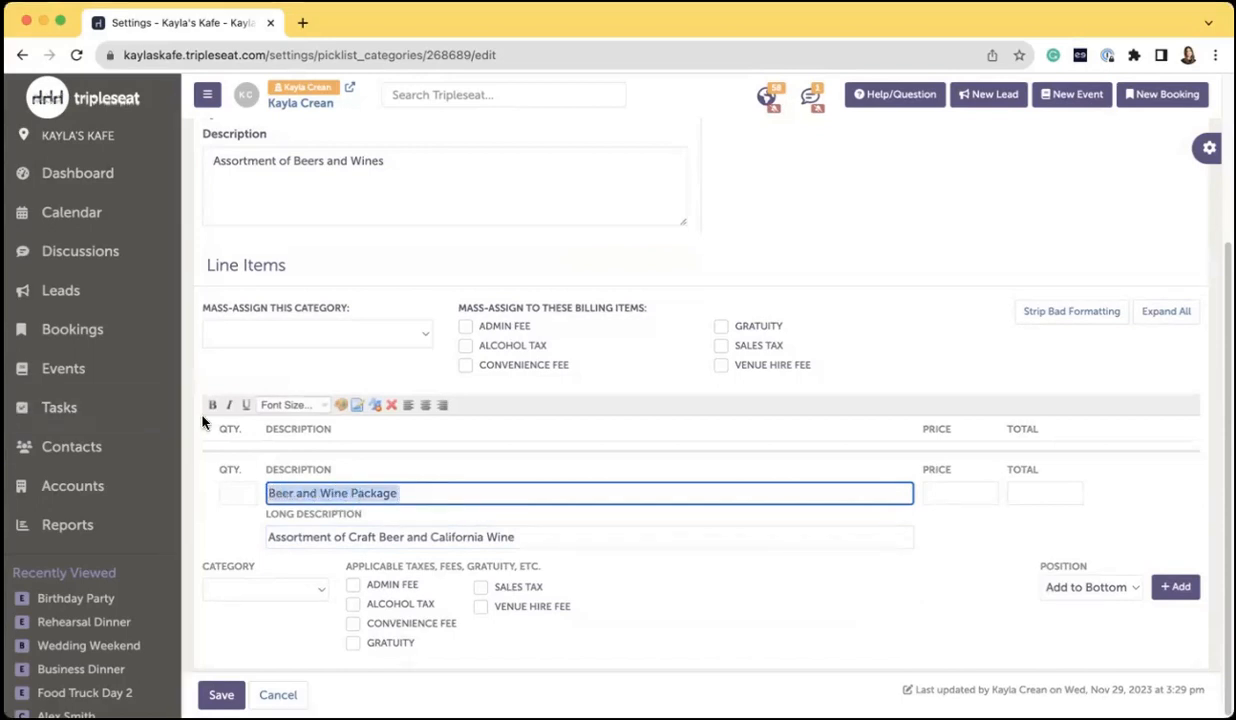
left_click(233, 405)
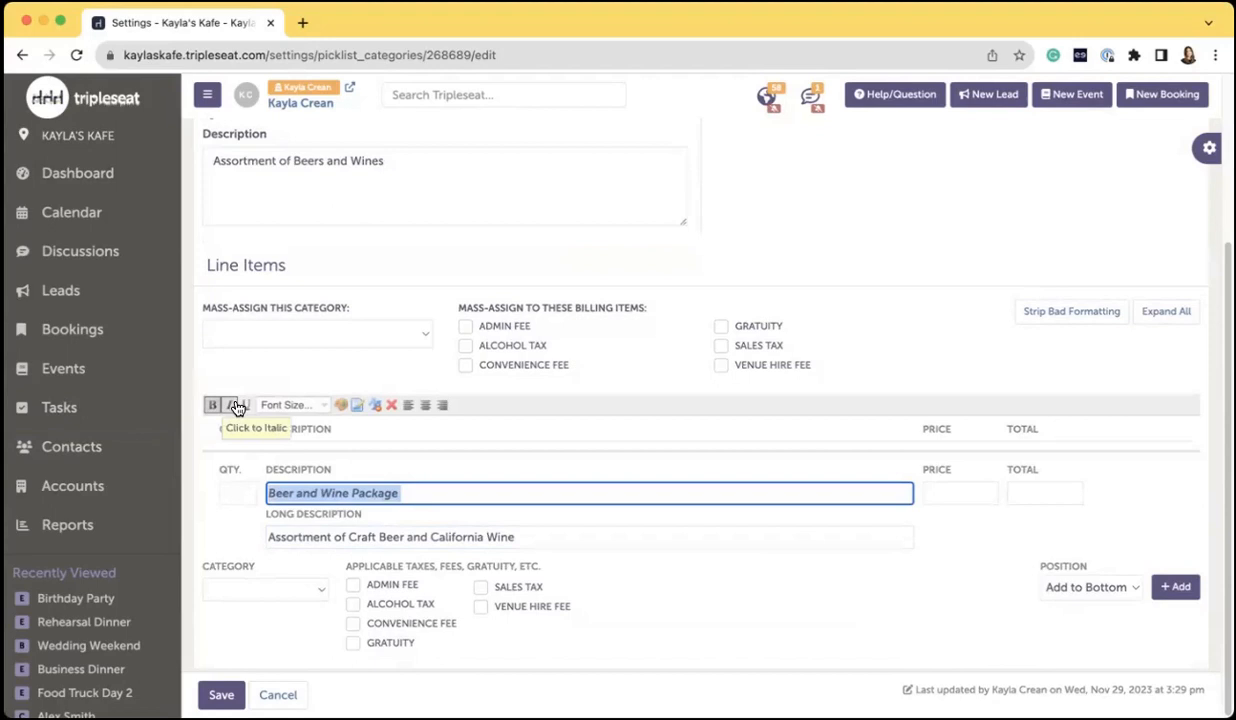
left_click(247, 406)
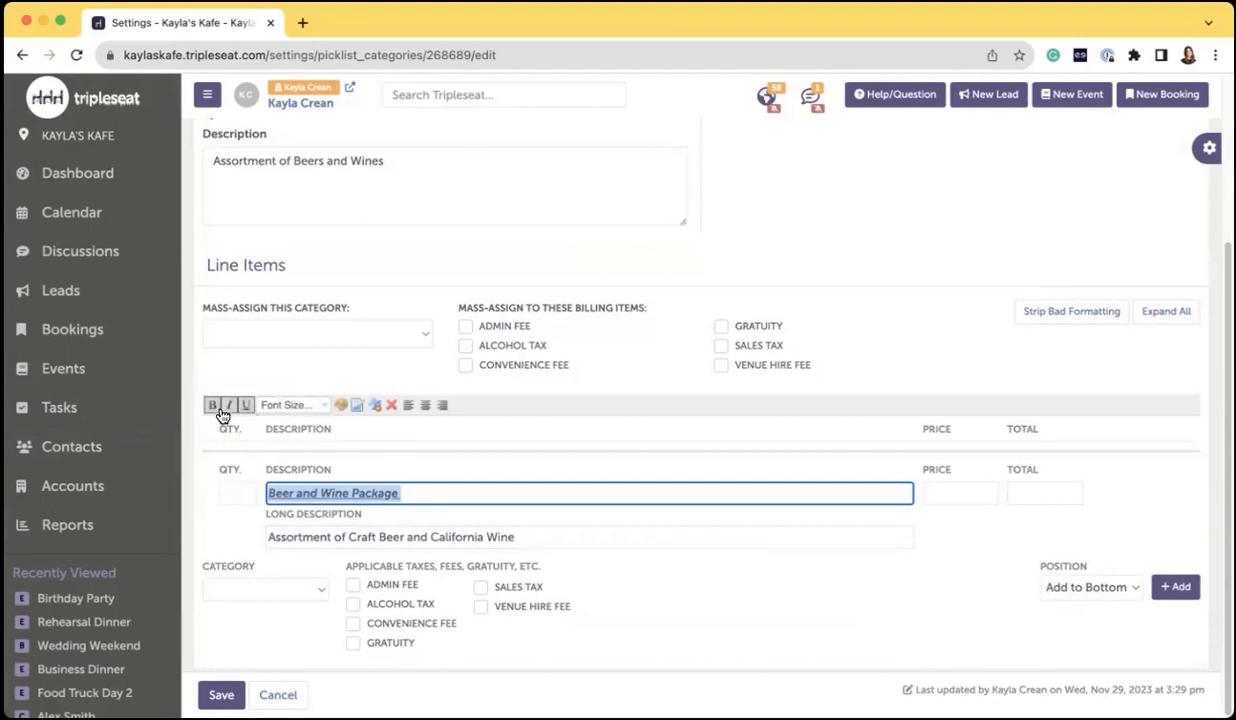
left_click(321, 414)
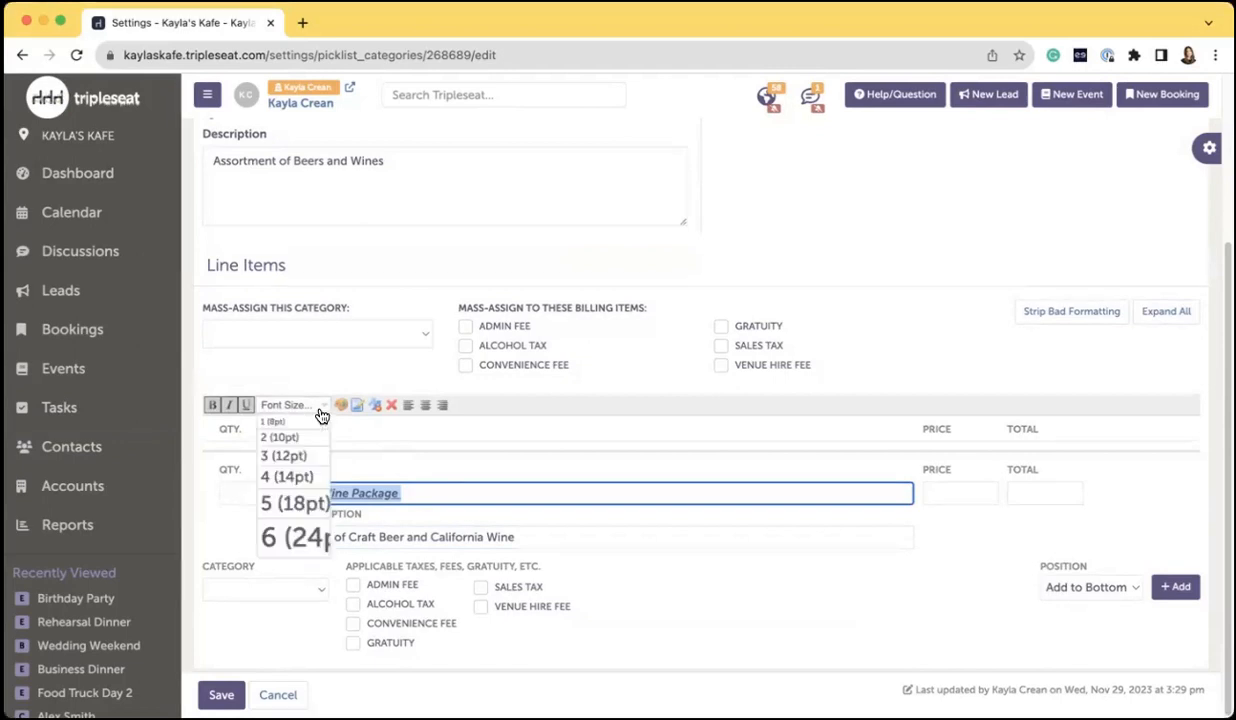
left_click(310, 457)
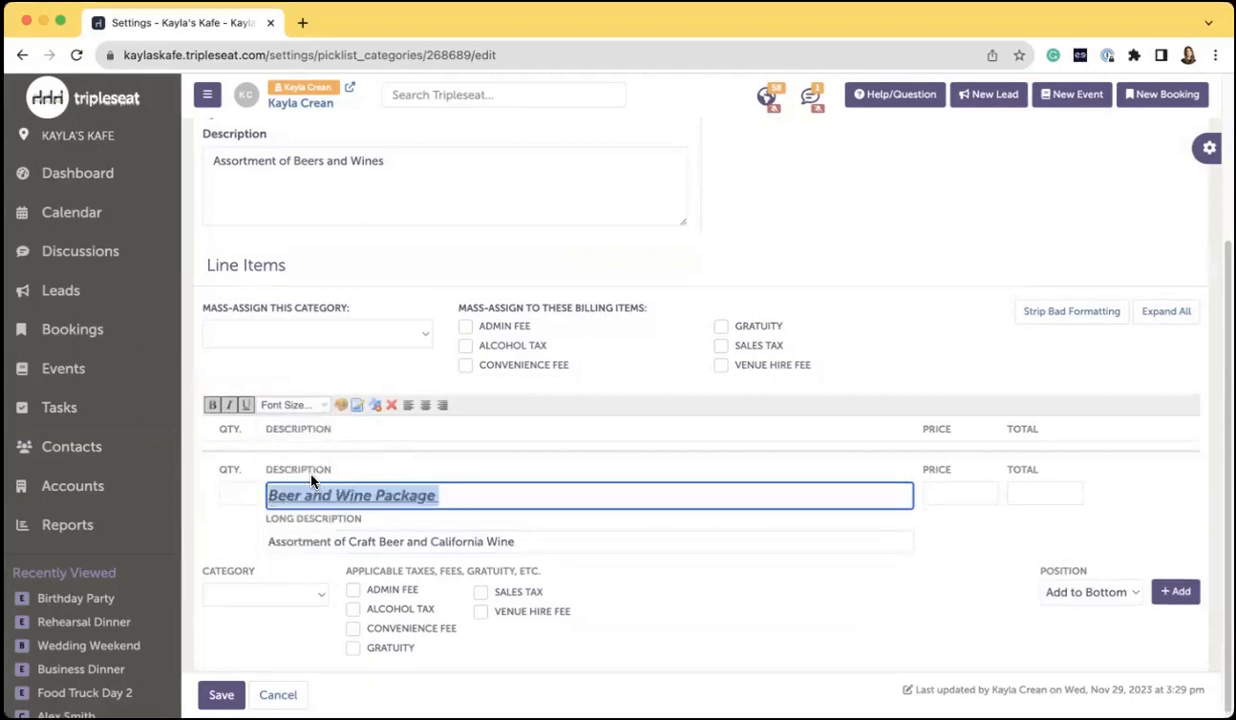
left_click(516, 496)
- Add the Beer and Wine Package line item to the picklist, followed by four blank line items
scroll(516, 496, "down", 1)
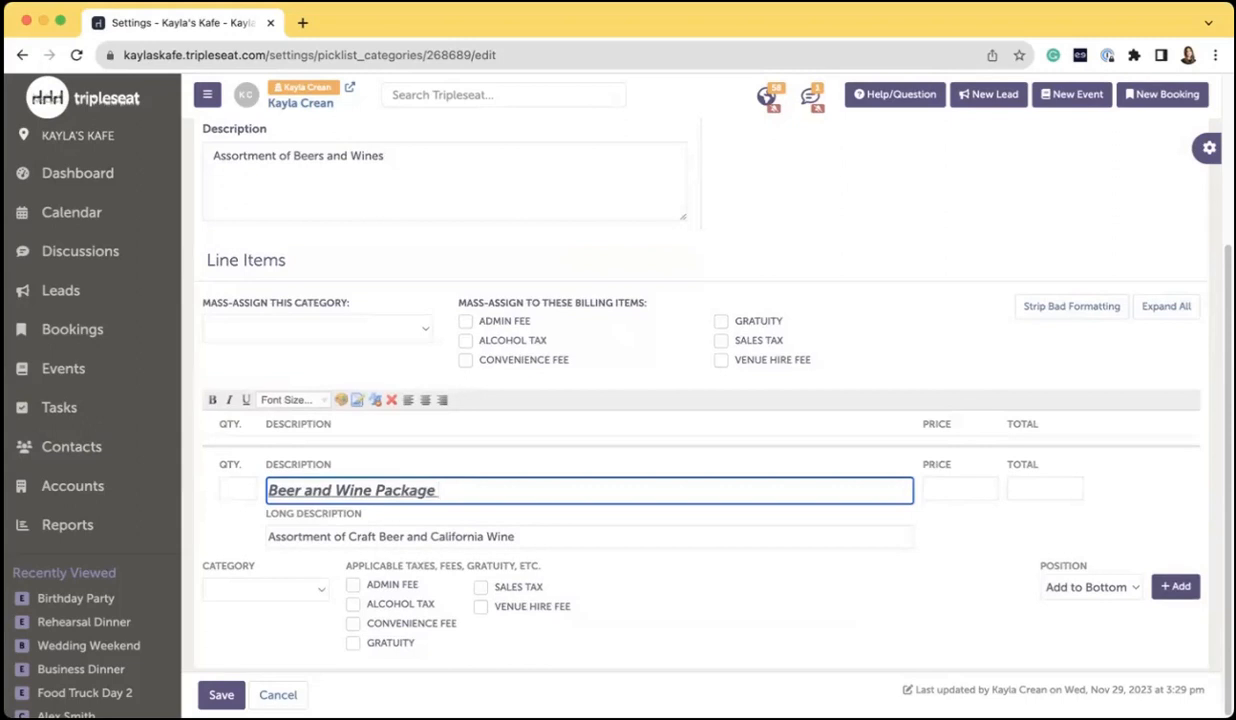
key("Return")
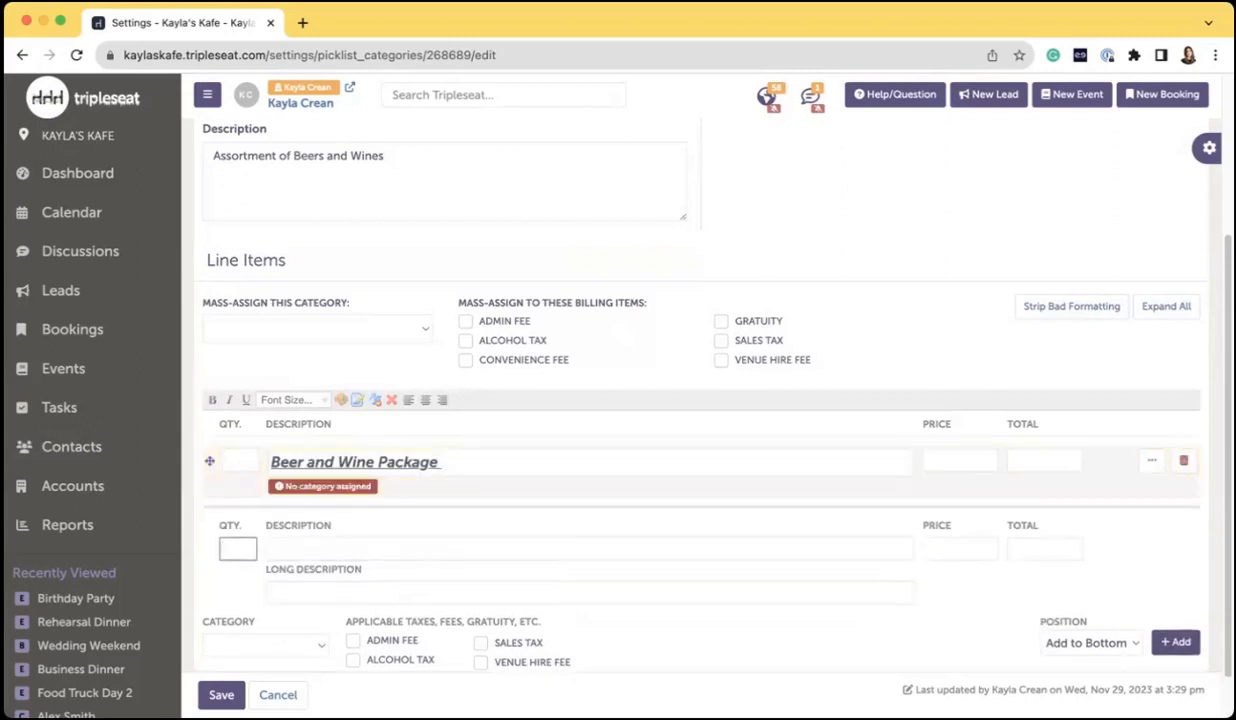
scroll(700, 400, "down", 1)
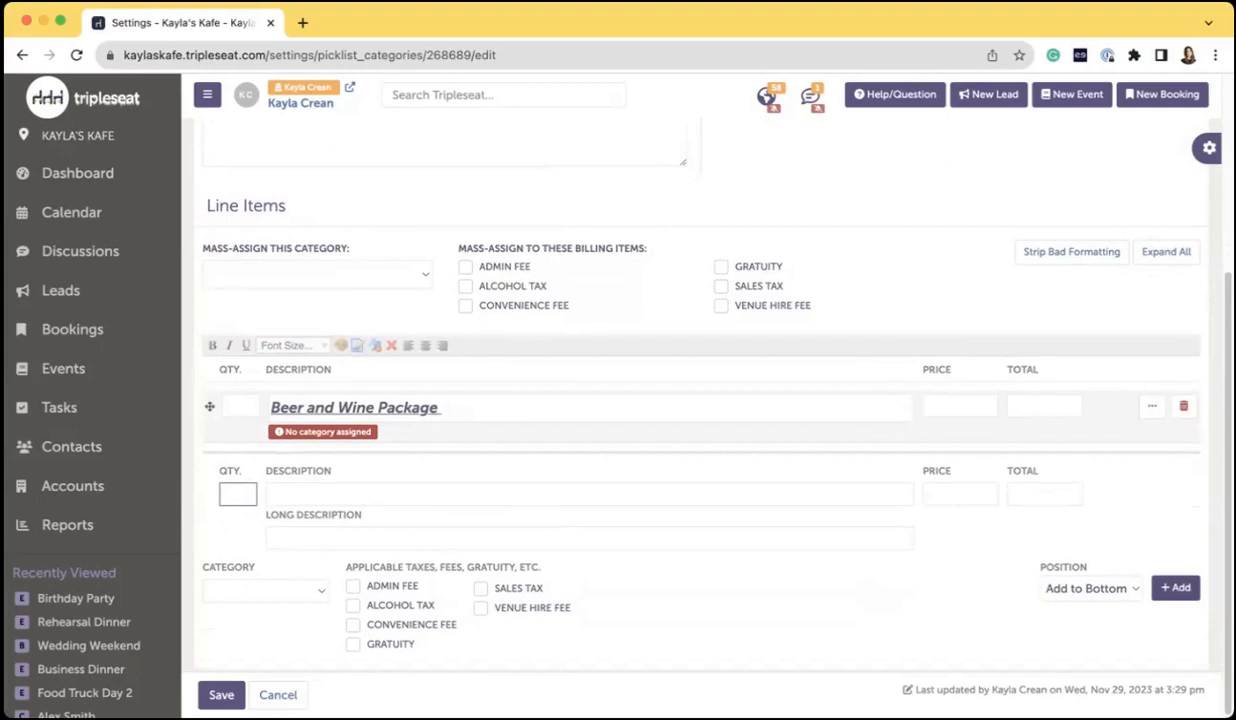
scroll(700, 420, "down", 1)
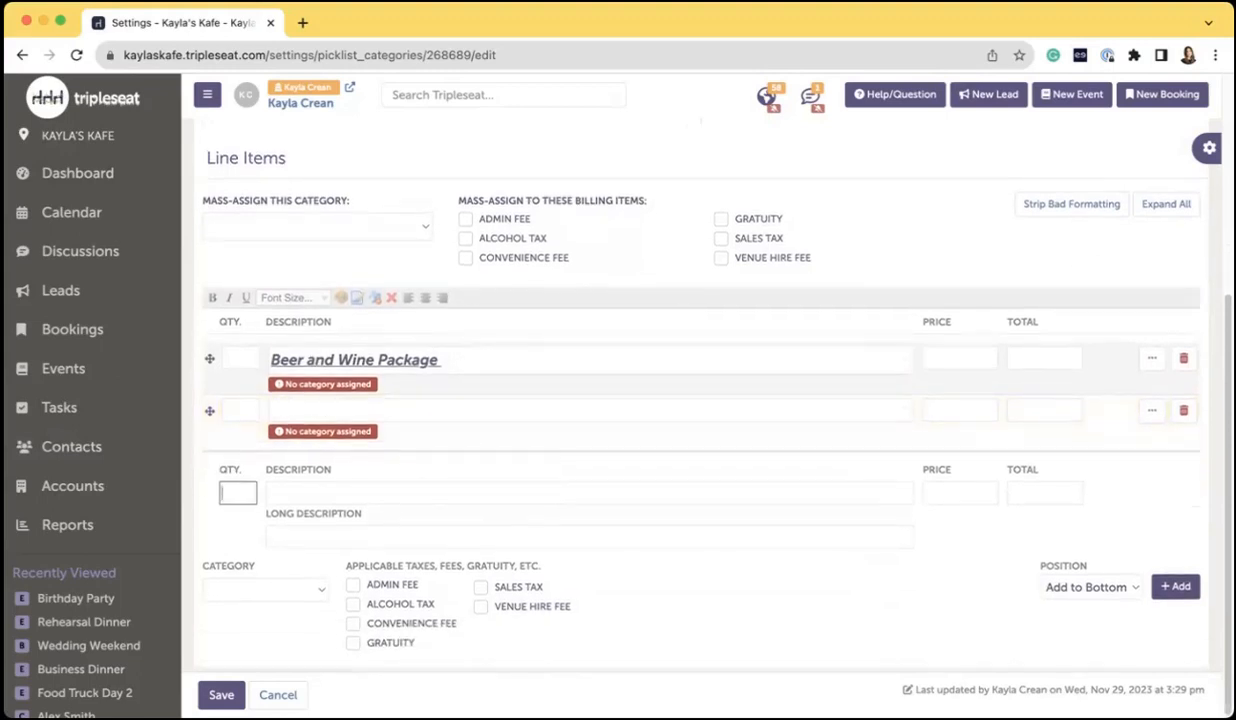
key("Return")
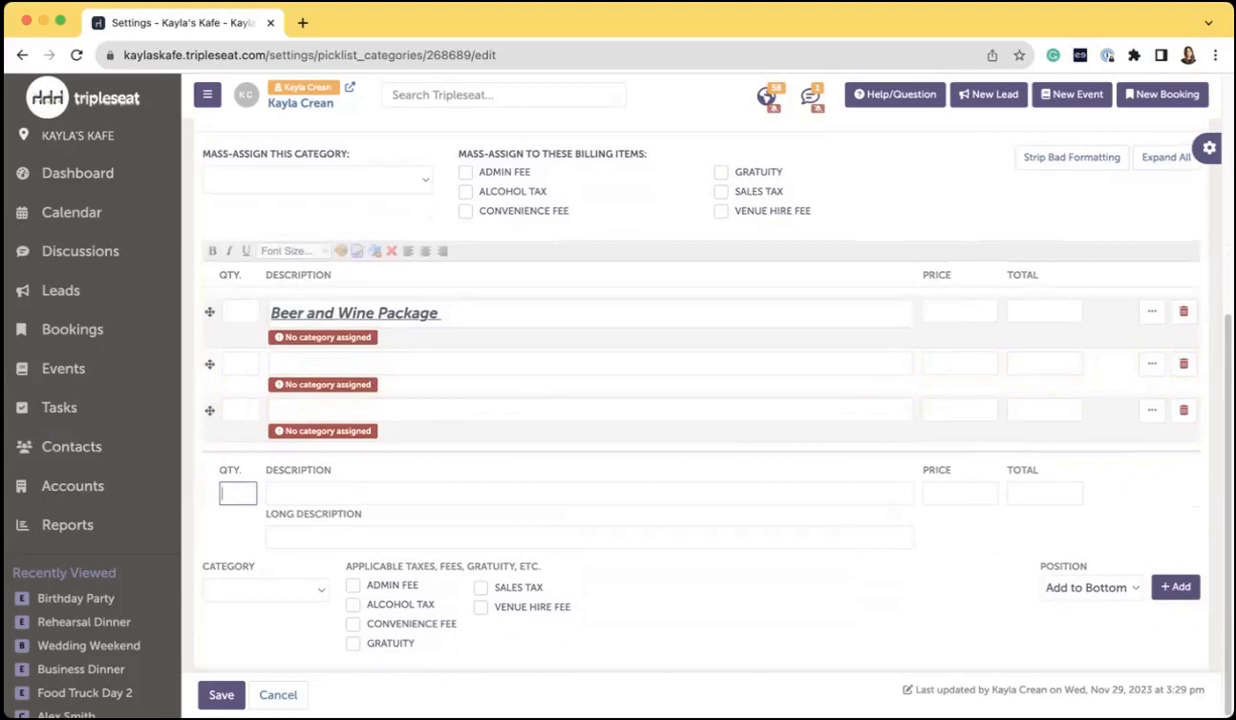
key("Return")
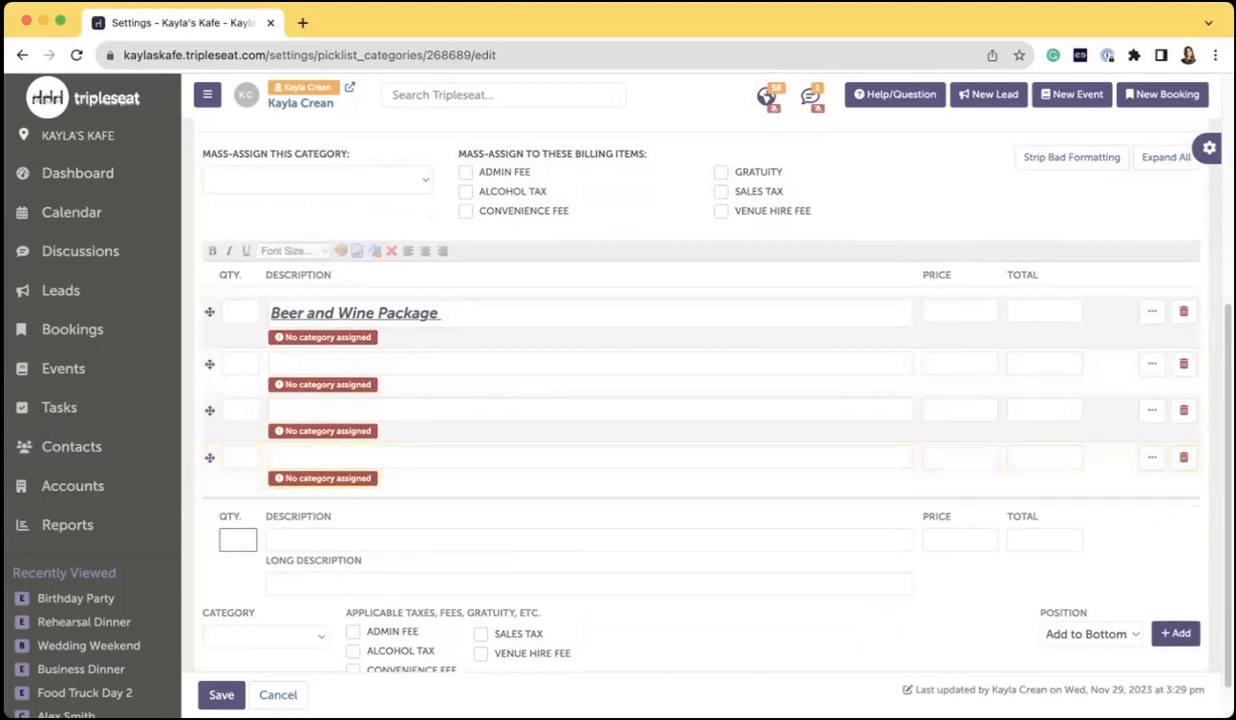
key("Return")
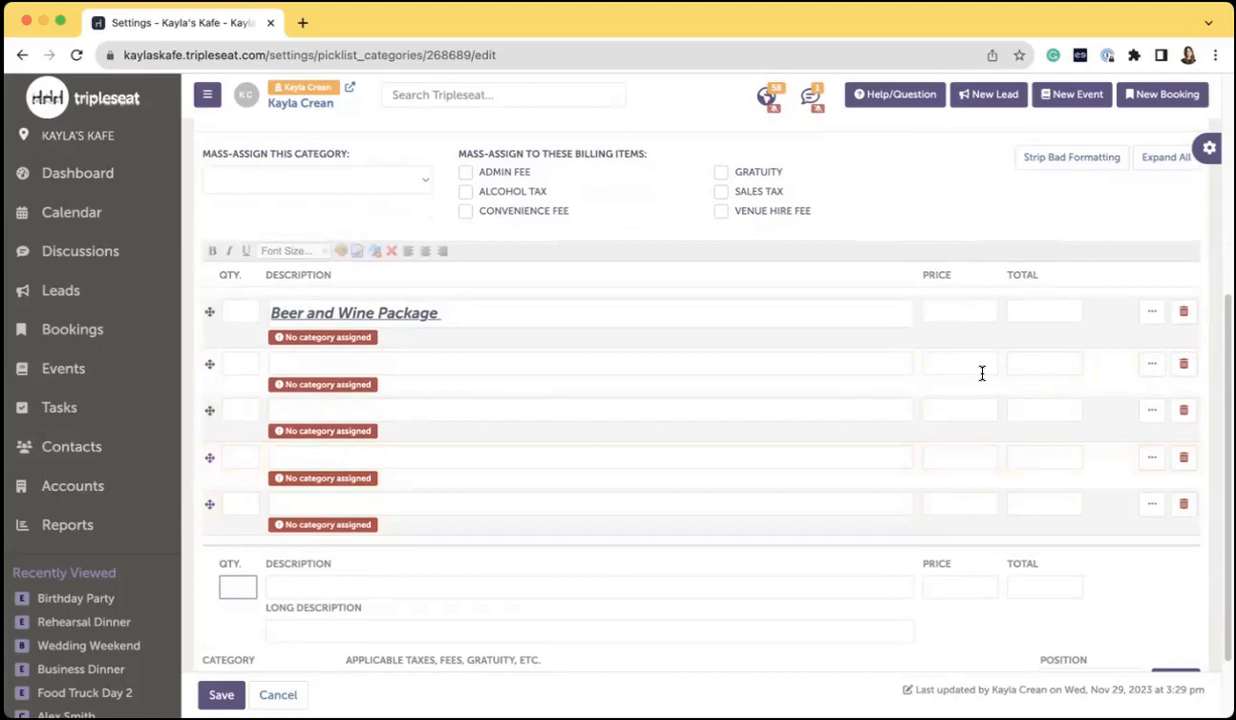
- Expand all line items and look over their long descriptions, categories and applicable taxes and fees
scroll(982, 373, "up", 1)
scroll(982, 373, "up", 2)
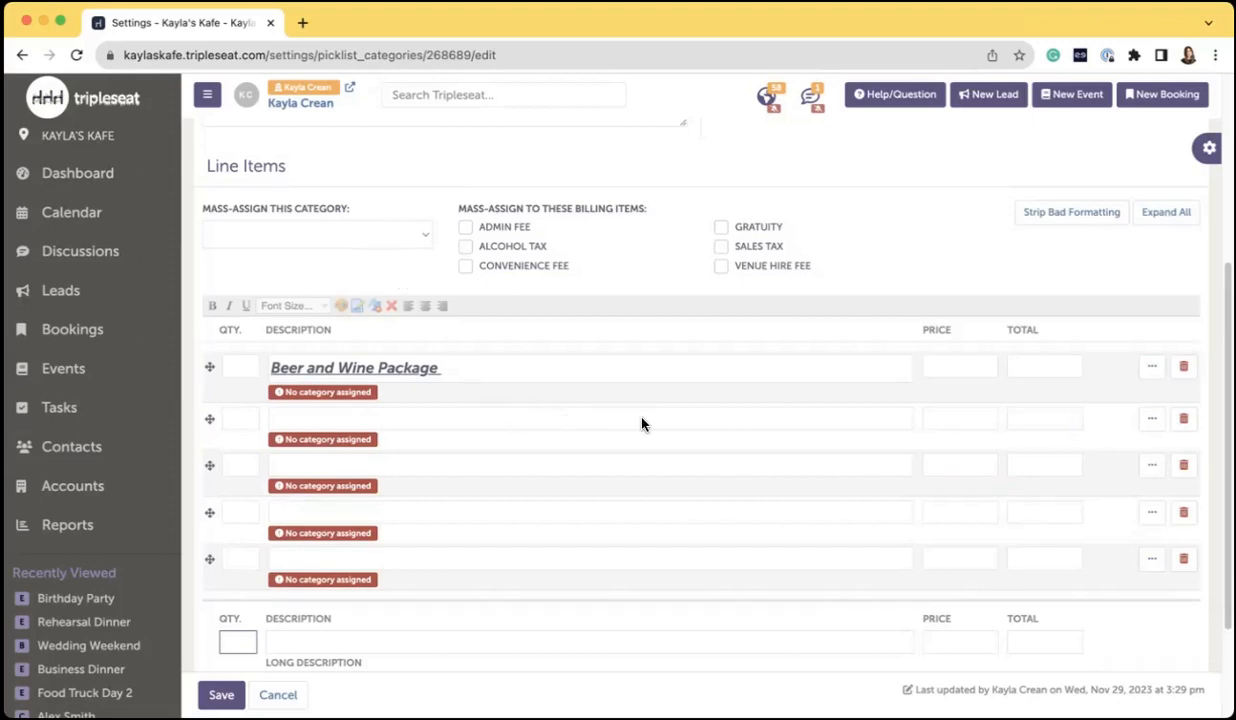
scroll(642, 424, "down", 1)
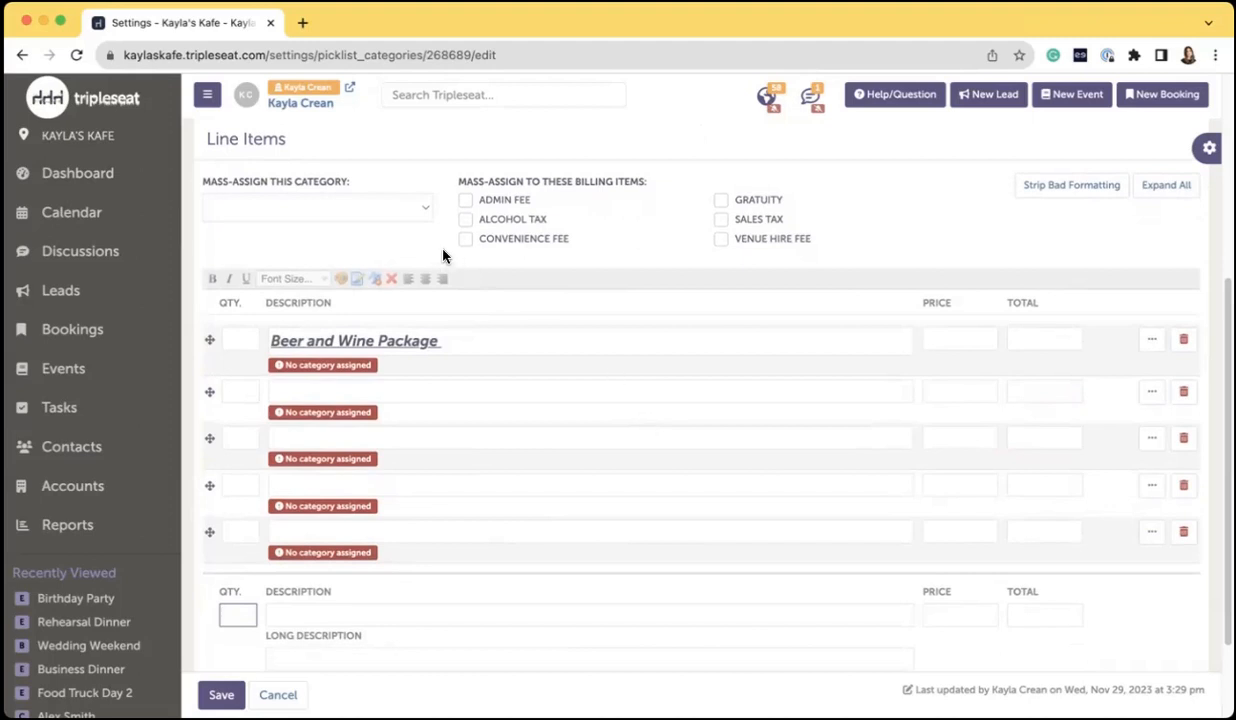
scroll(444, 254, "up", 1)
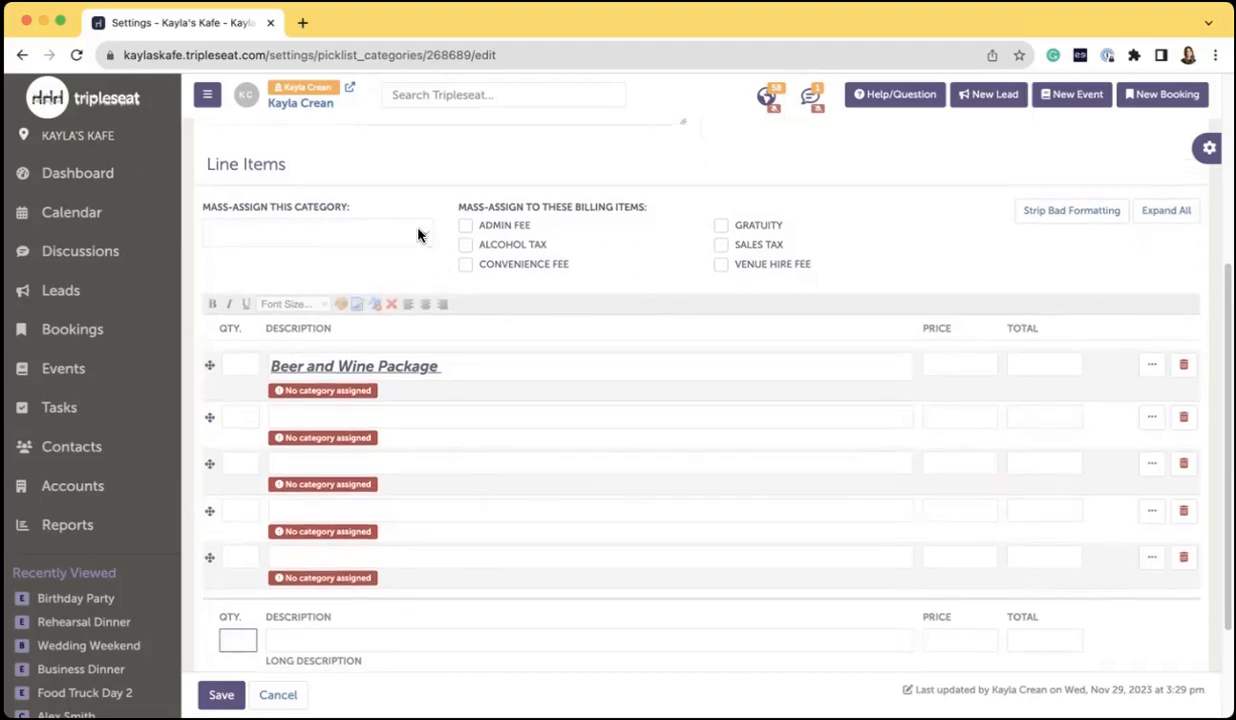
left_click(1166, 210)
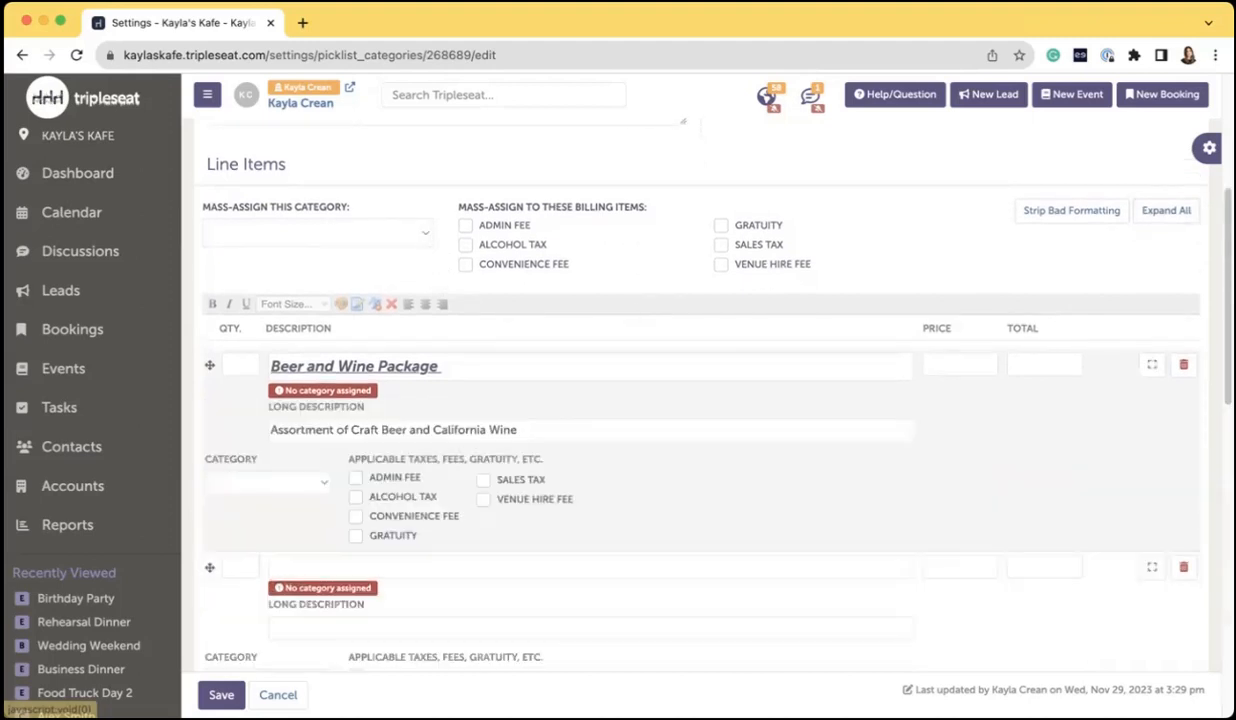
scroll(850, 537, "down", 3)
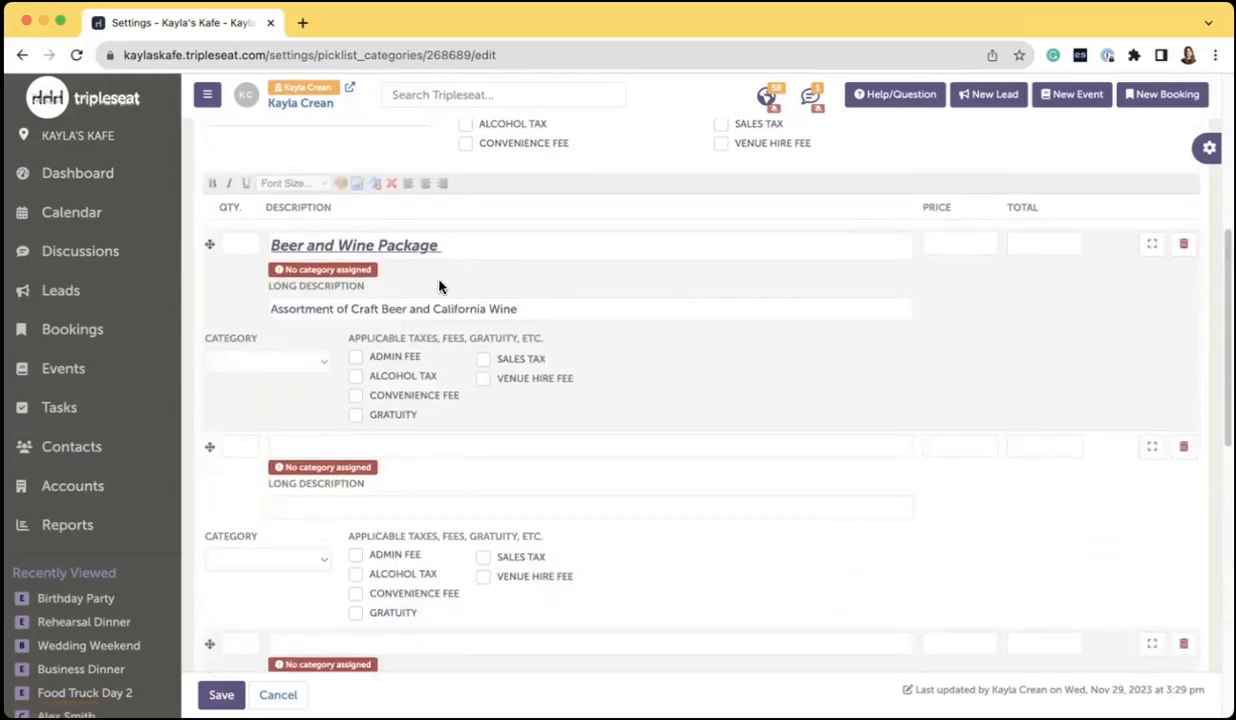
scroll(491, 290, "down", 2)
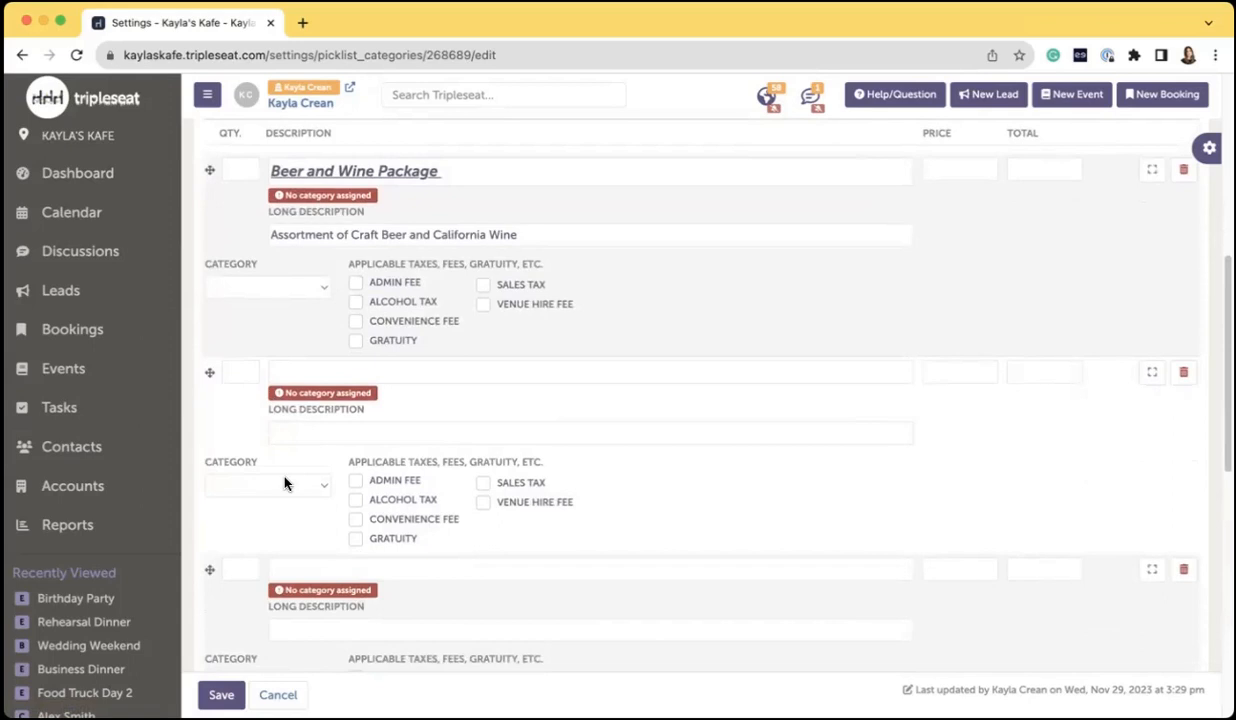
scroll(274, 460, "down", 5)
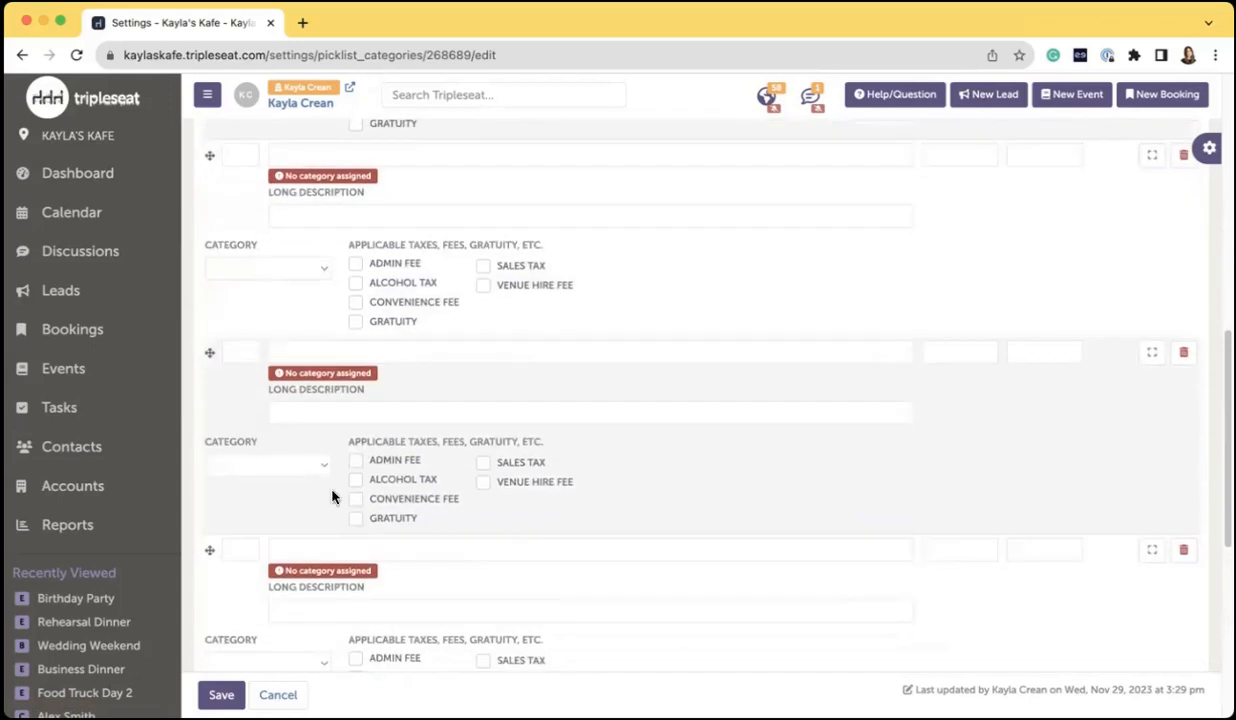
scroll(306, 457, "up", 8)
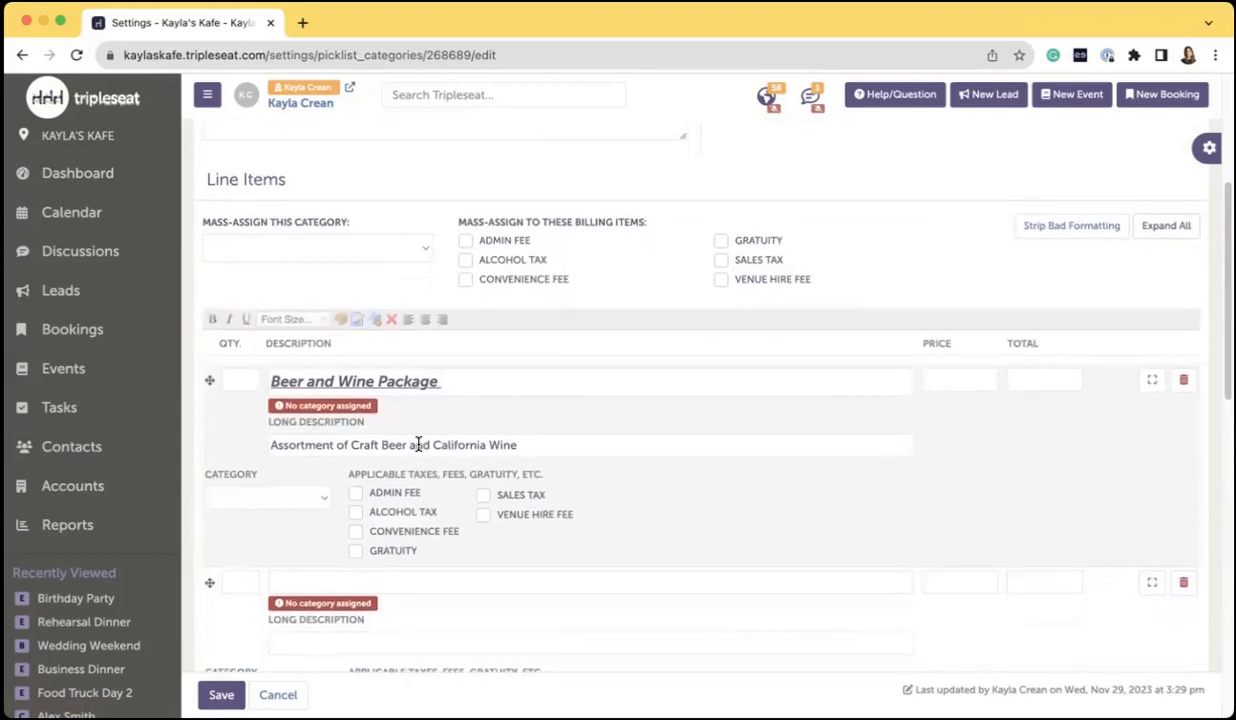
- Mass-assign the Alcoholic Beverages category and the Sales Tax billing item to all line items
left_click(426, 251)
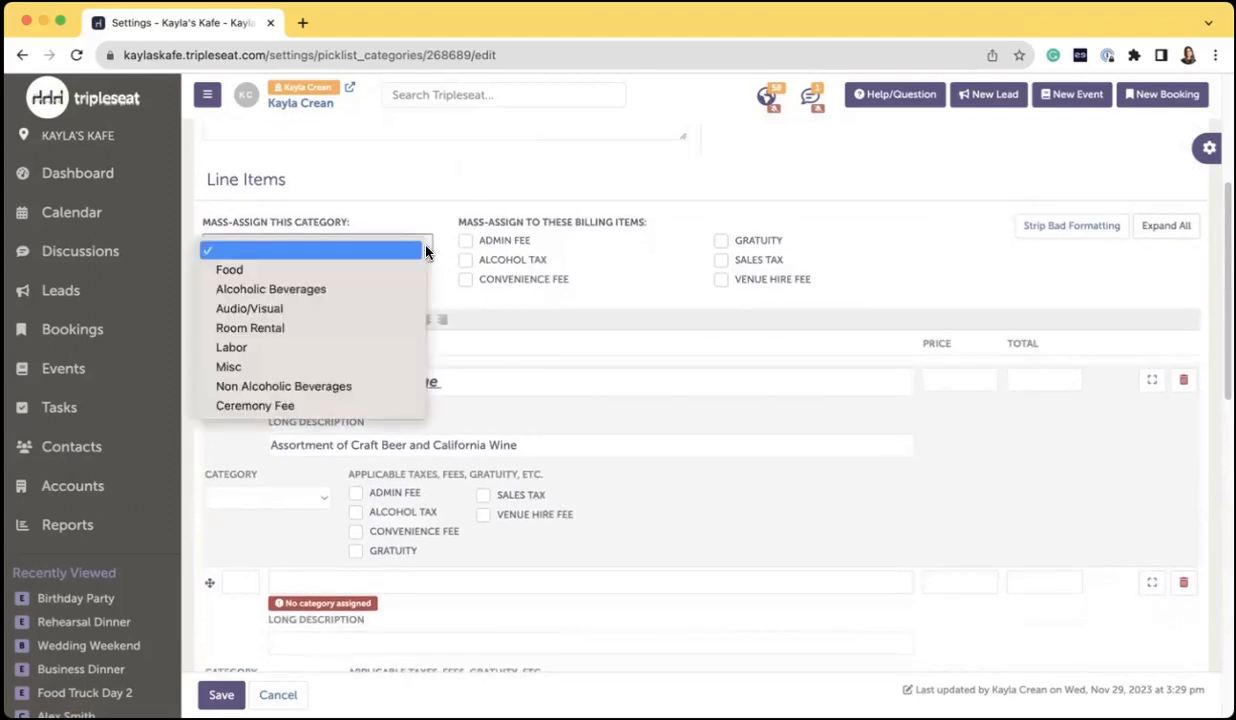
left_click(322, 289)
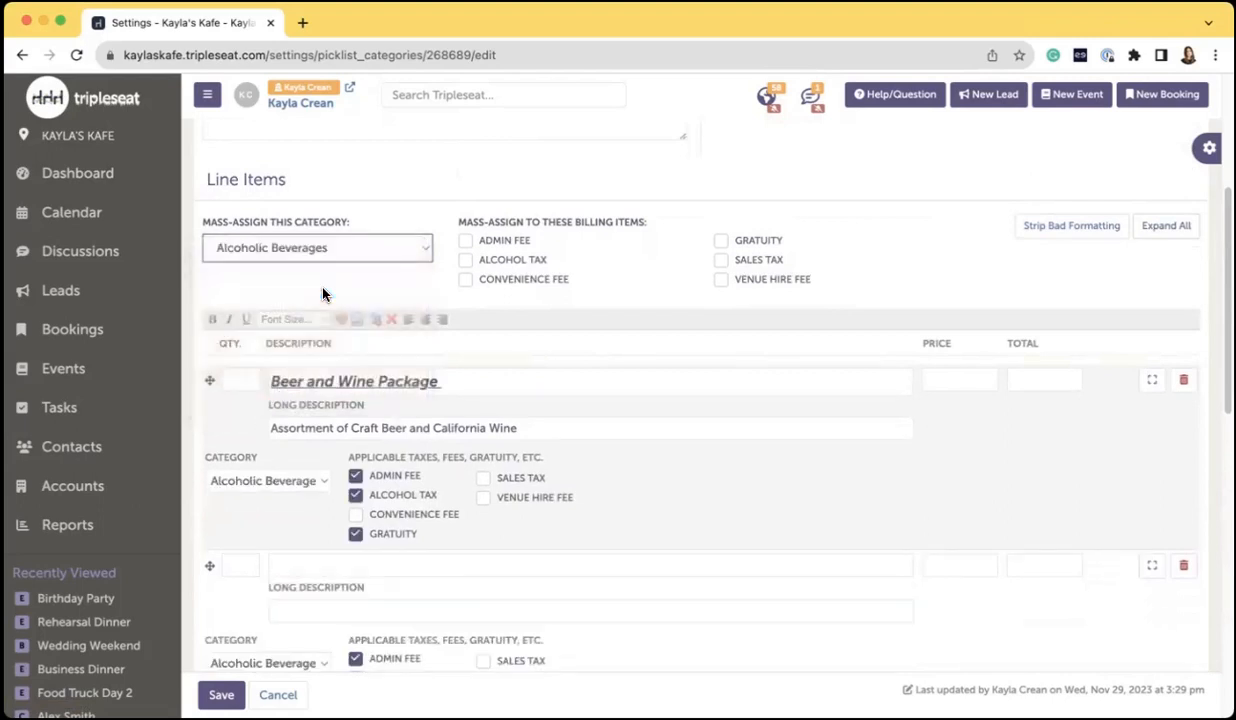
scroll(519, 469, "down", 3)
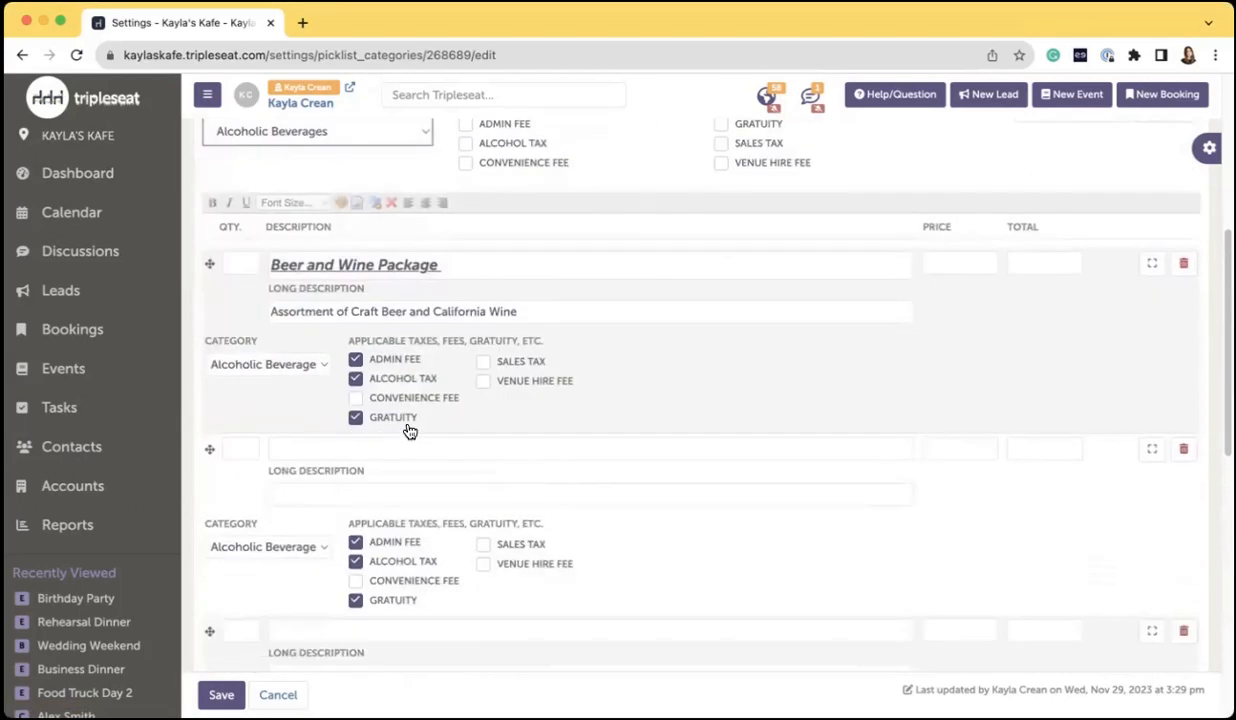
scroll(409, 431, "down", 5)
scroll(315, 540, "down", 4)
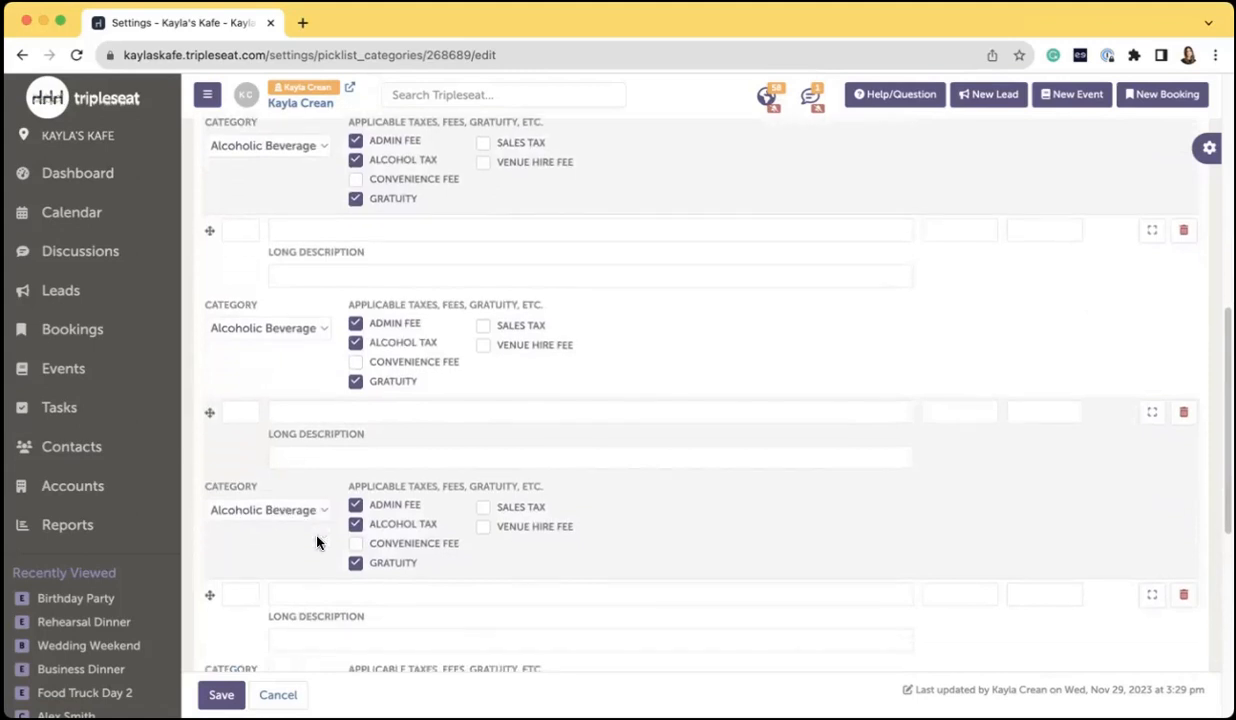
scroll(317, 541, "up", 10)
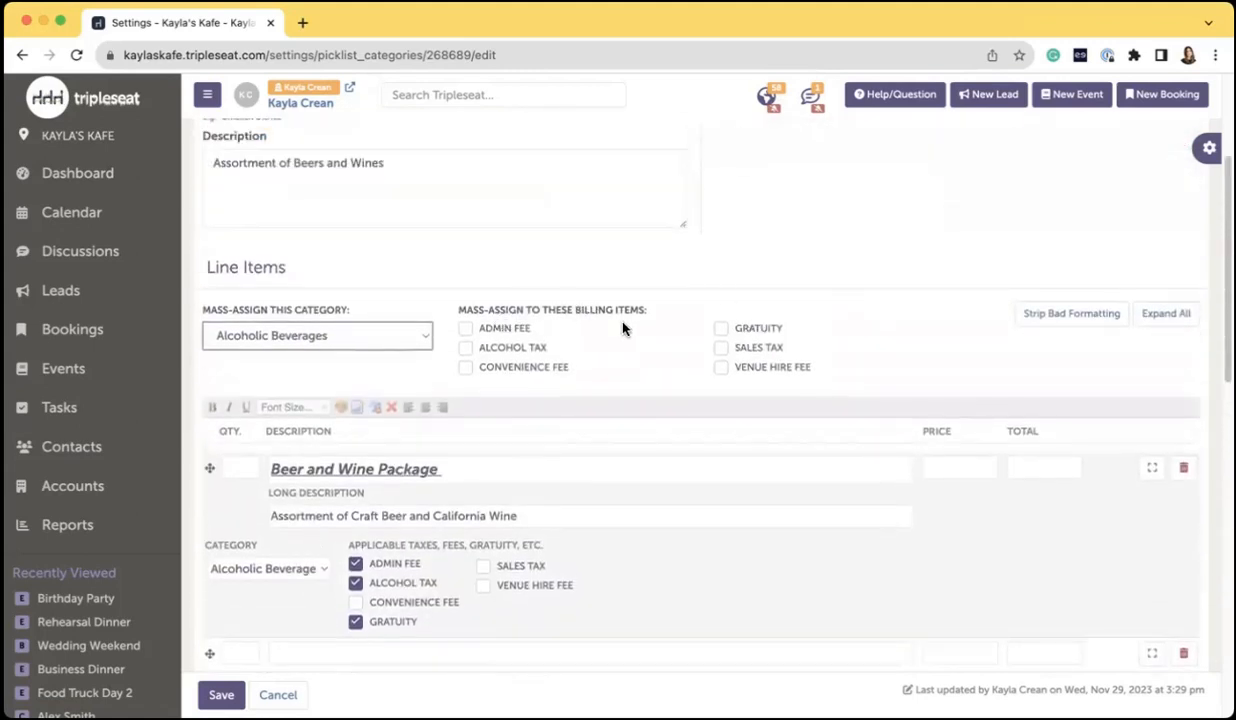
scroll(596, 320, "down", 3)
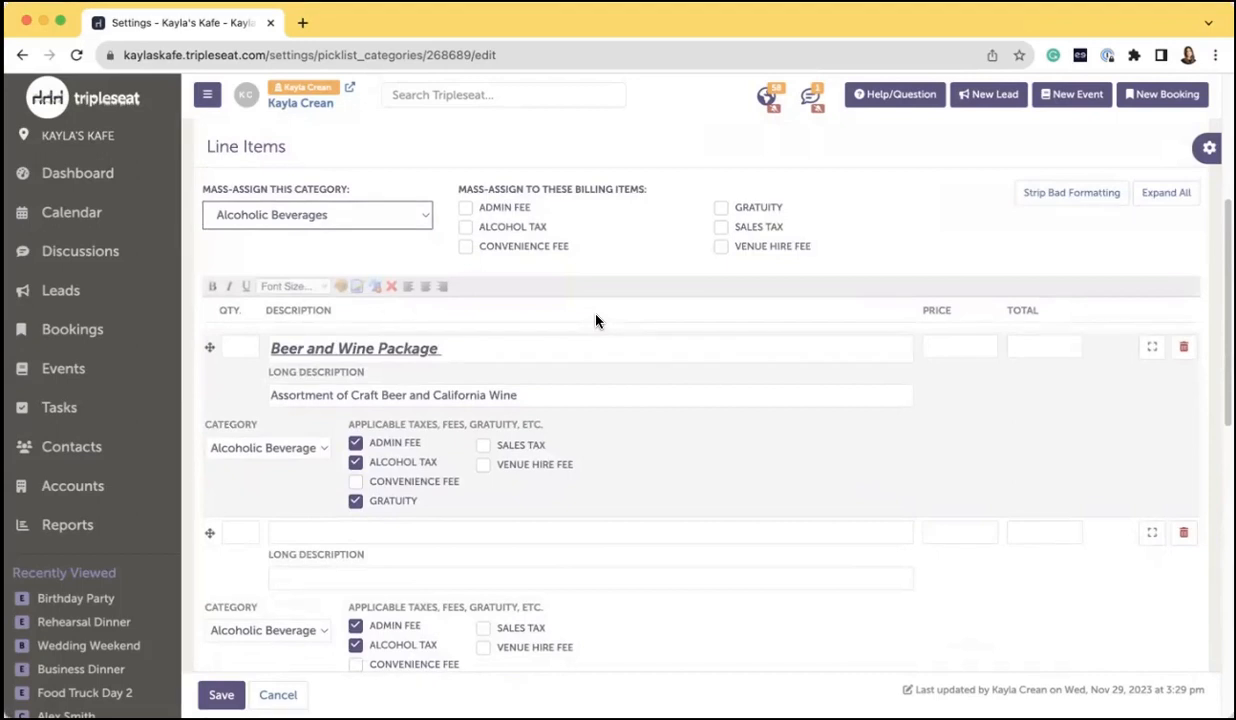
left_click(724, 234)
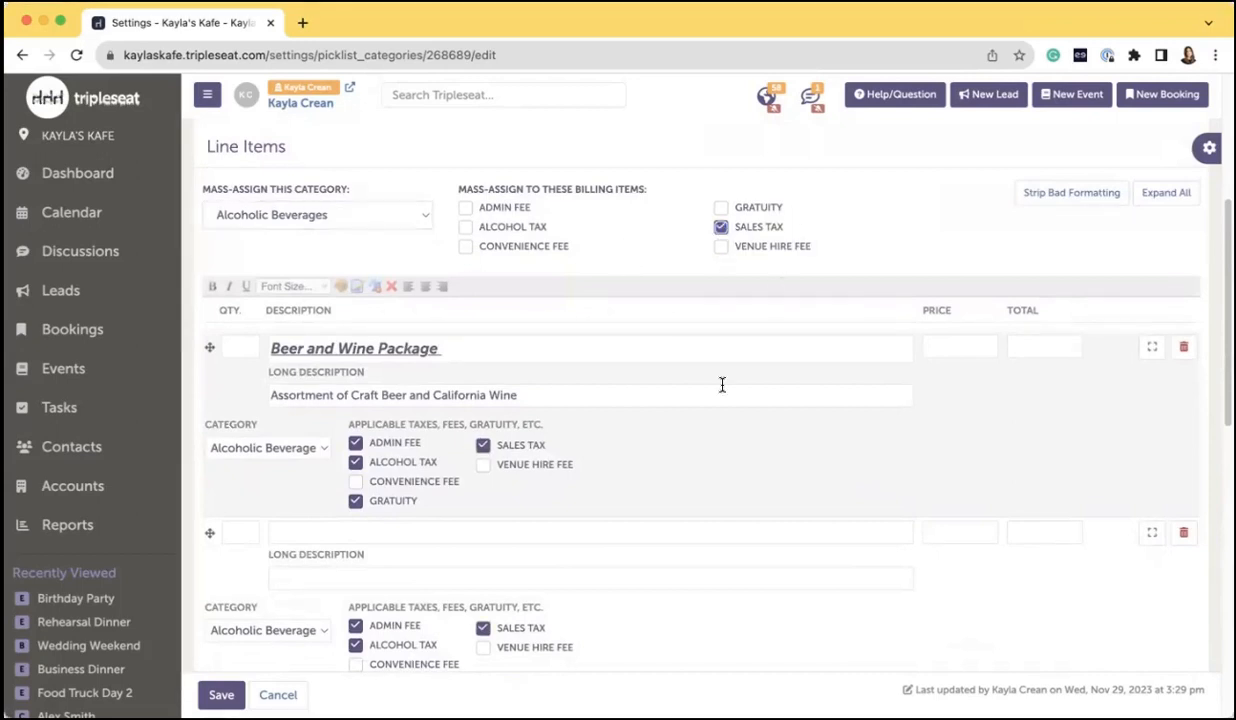
- Remove the mass-assigned Sales Tax billing item from all line items and collapse their details
scroll(722, 385, "down", 3)
scroll(620, 497, "down", 1)
scroll(620, 497, "up", 3)
scroll(619, 497, "up", 3)
left_click(721, 311)
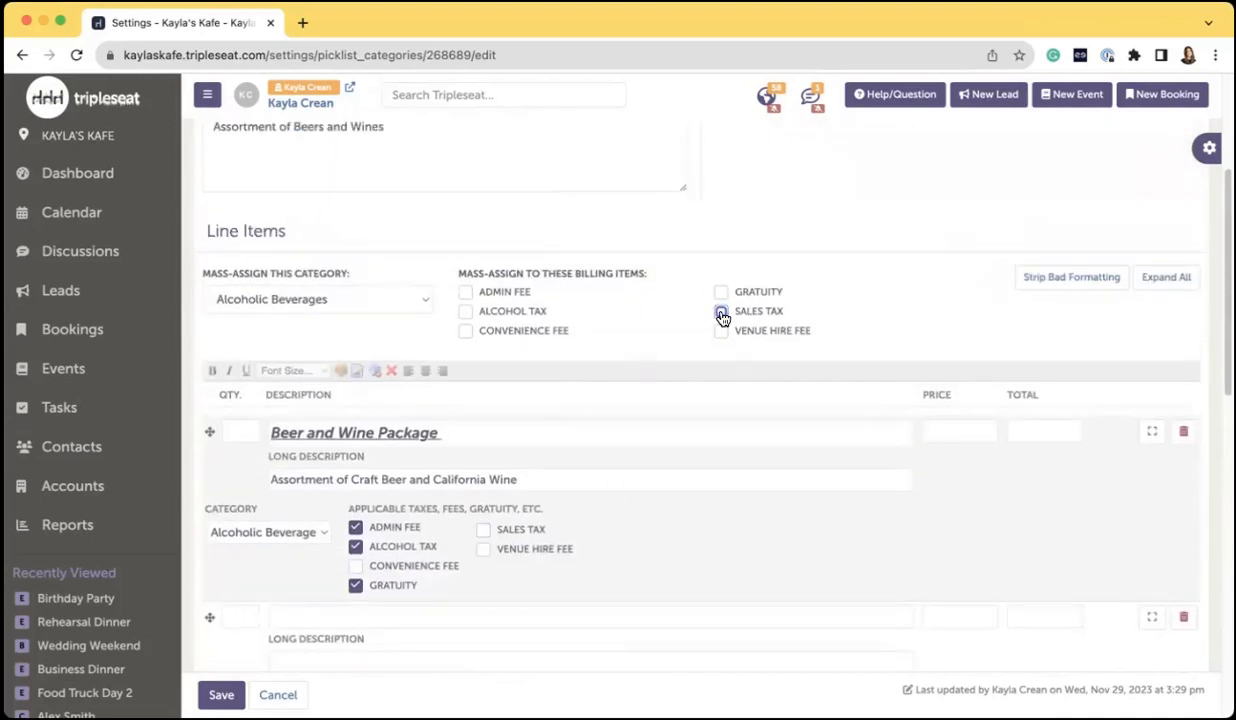
left_click(1166, 278)
scroll(885, 477, "down", 1)
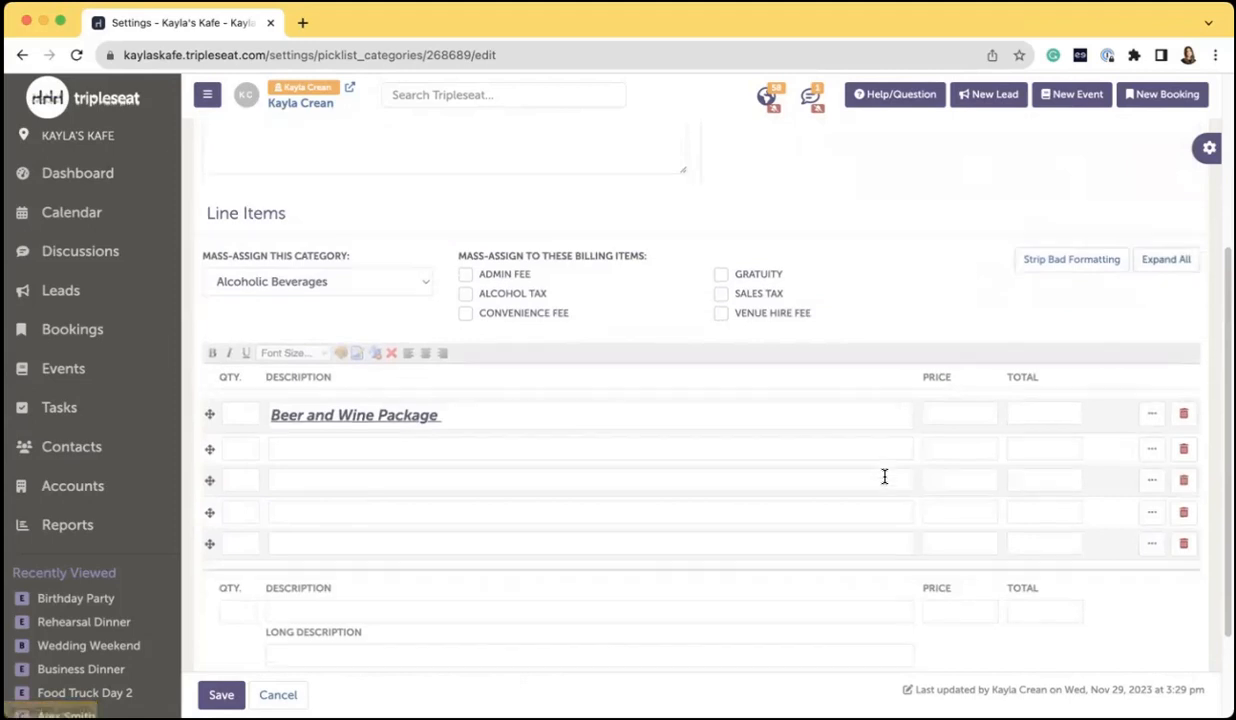
- Fill in the first blank line item as Red Wines with a price of 15
left_click(655, 372)
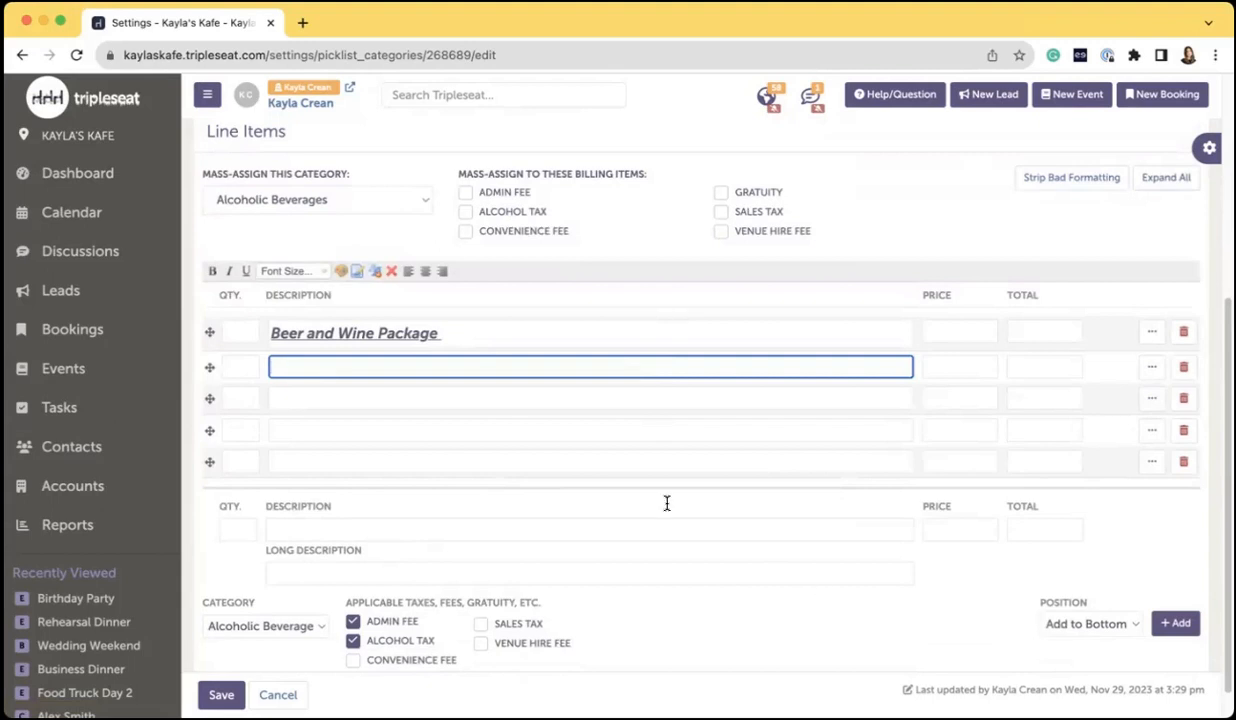
type("Red Wines")
left_click(953, 367)
type("15")
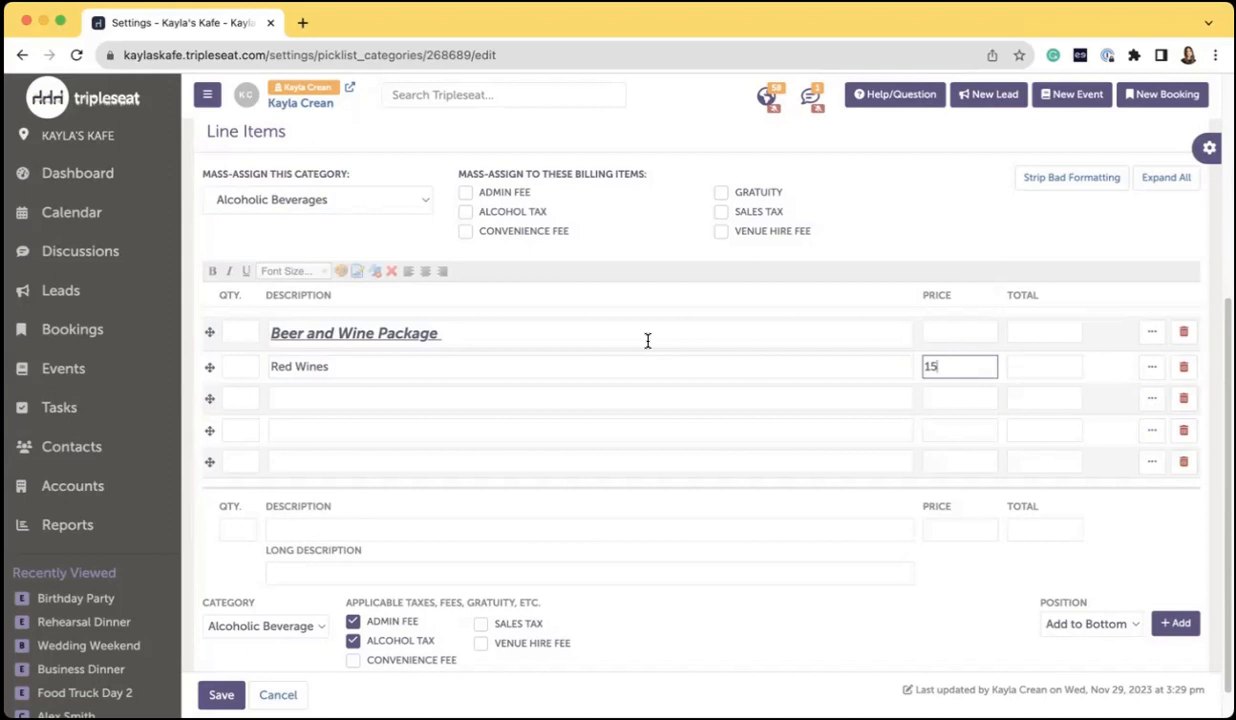
left_click(246, 367)
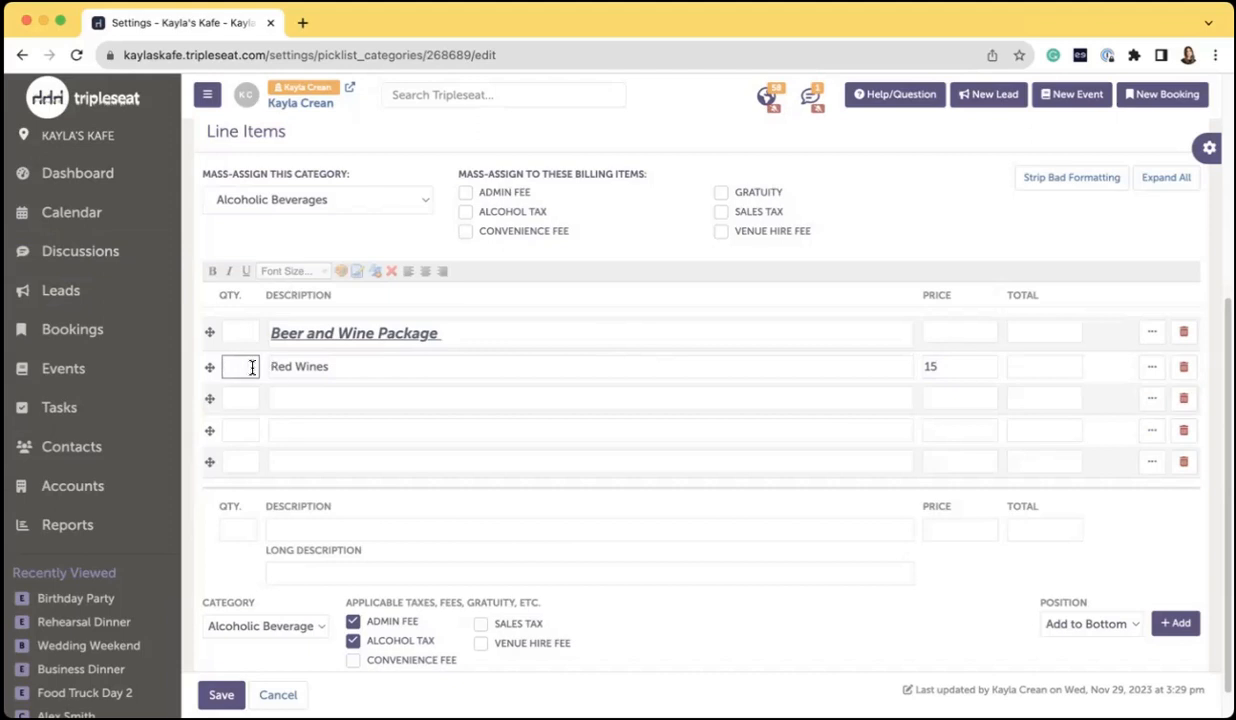
left_click(343, 368)
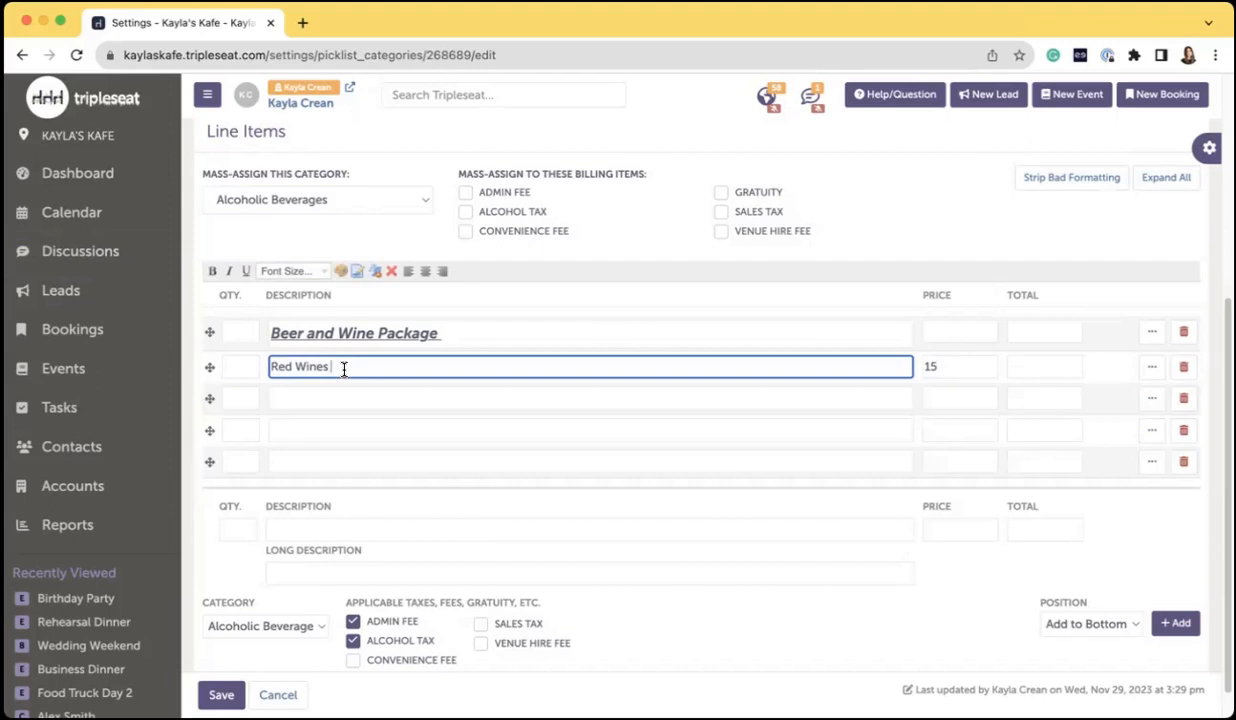
left_click(946, 372)
- Fill in the line item below Red Wines as White Wines with a price of 15
left_click(409, 390)
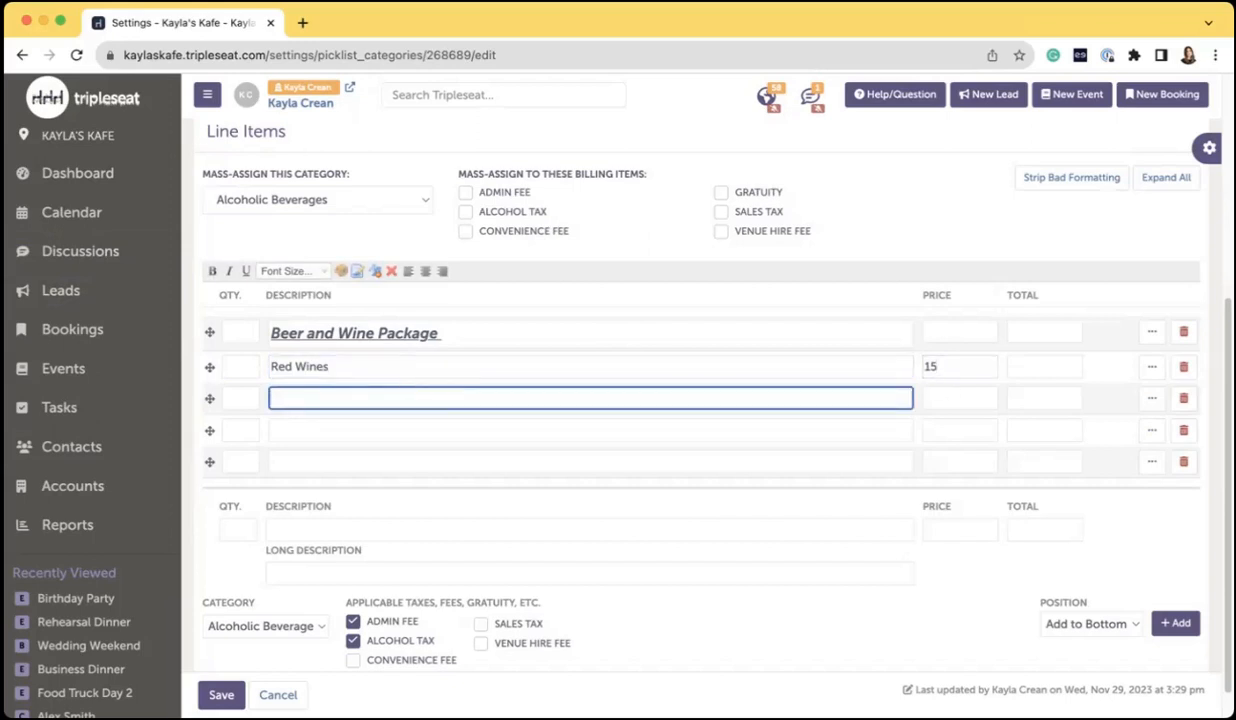
type("White Wines")
left_click(974, 401)
type("15")
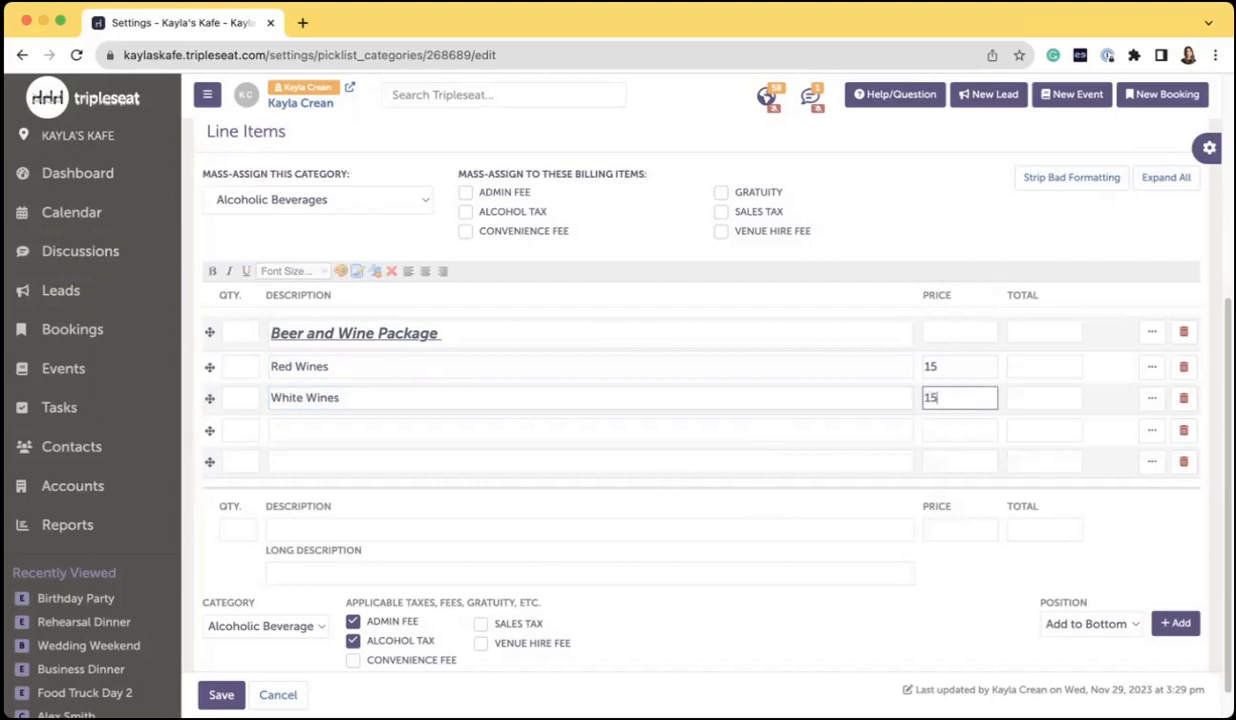
- Fill in the line item below White Wines as Light Beers with a price of 6
left_click(433, 430)
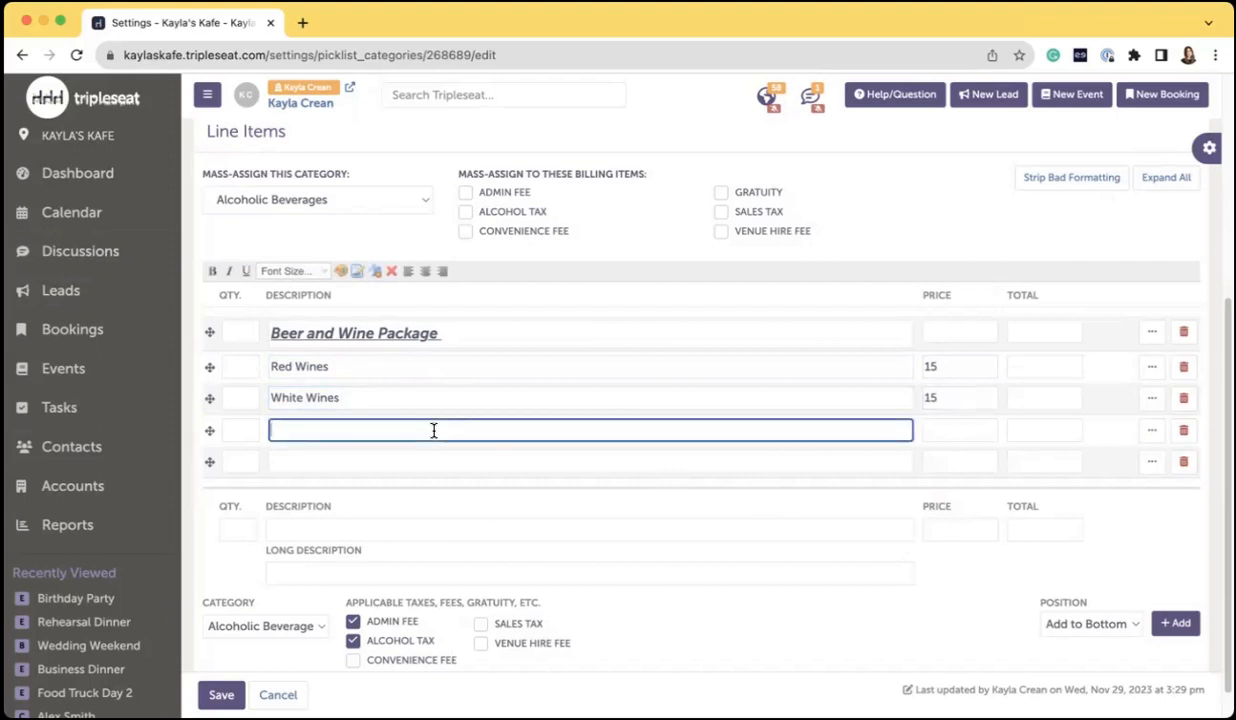
type("Light Beers")
left_click(955, 428)
type("6")
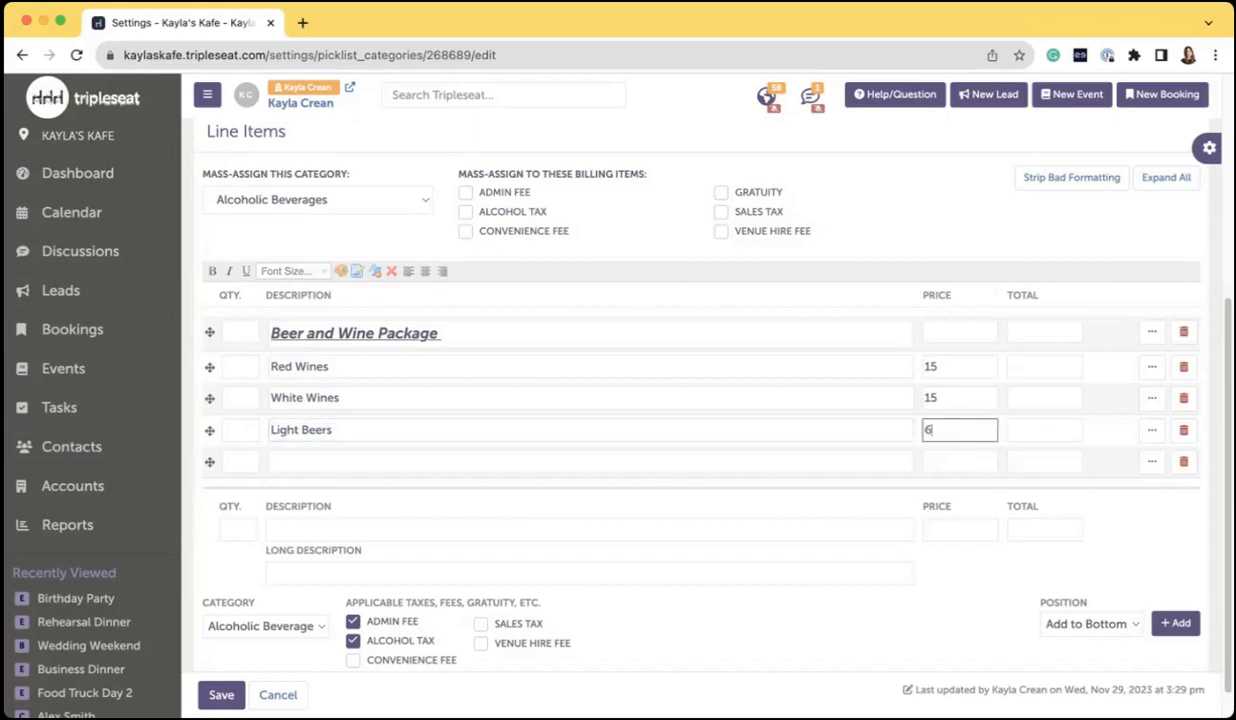
- Fill in the last blank line item as IPAs with a price of 8, and save the picklist
left_click(313, 466)
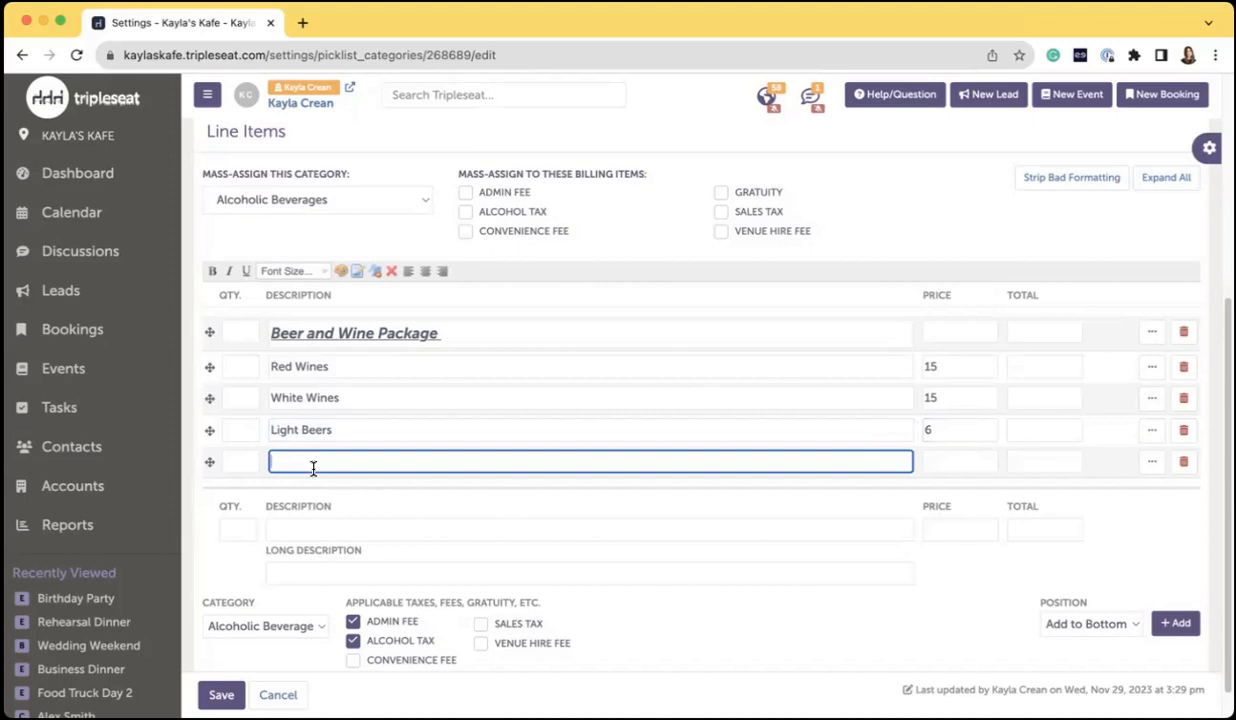
type("IPAs")
left_click(938, 463)
type("8")
left_click(880, 230)
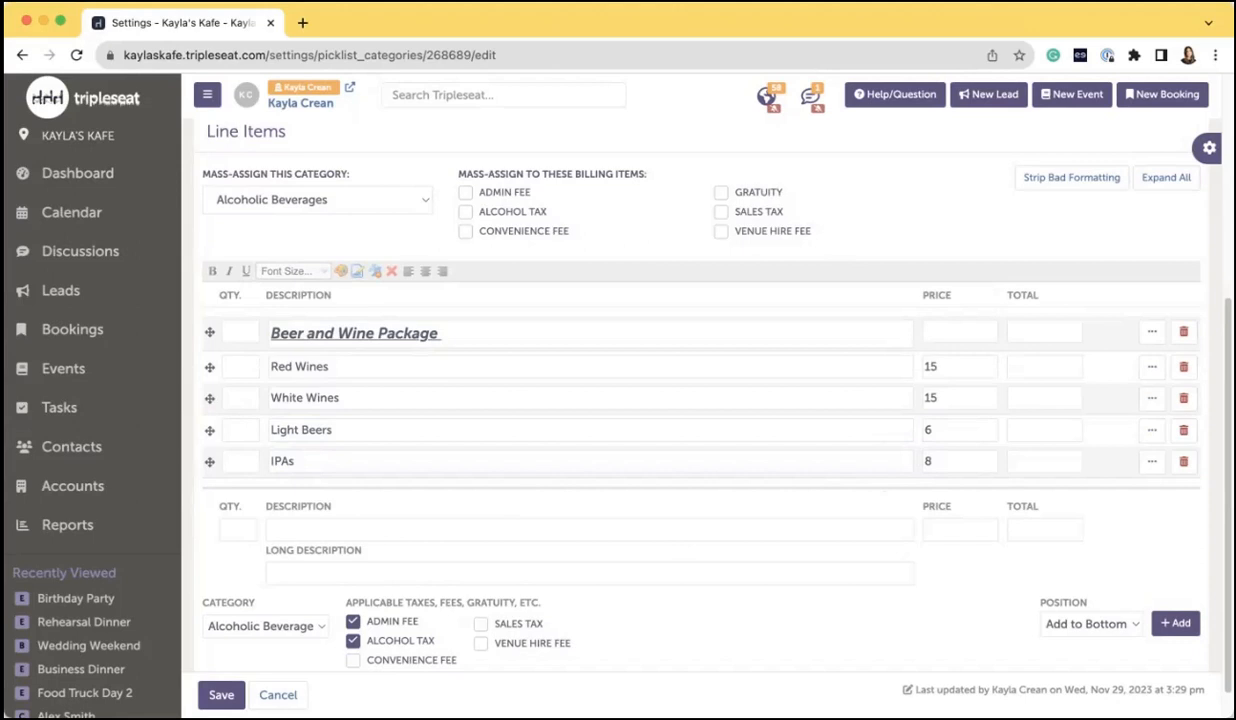
left_click(222, 697)
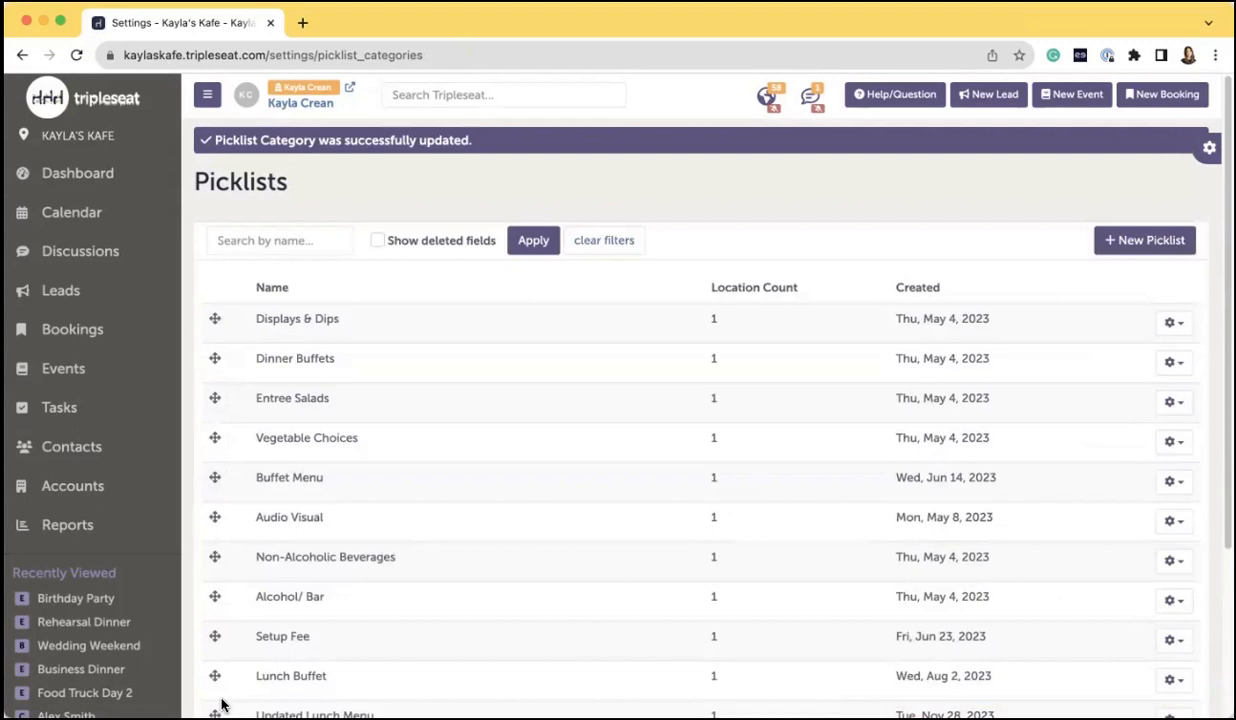
- In the Displays & Dips picklist, replace the CUBED CHEESE PLATTER description with CHEESE AND MEAT BOARD
left_click(299, 327)
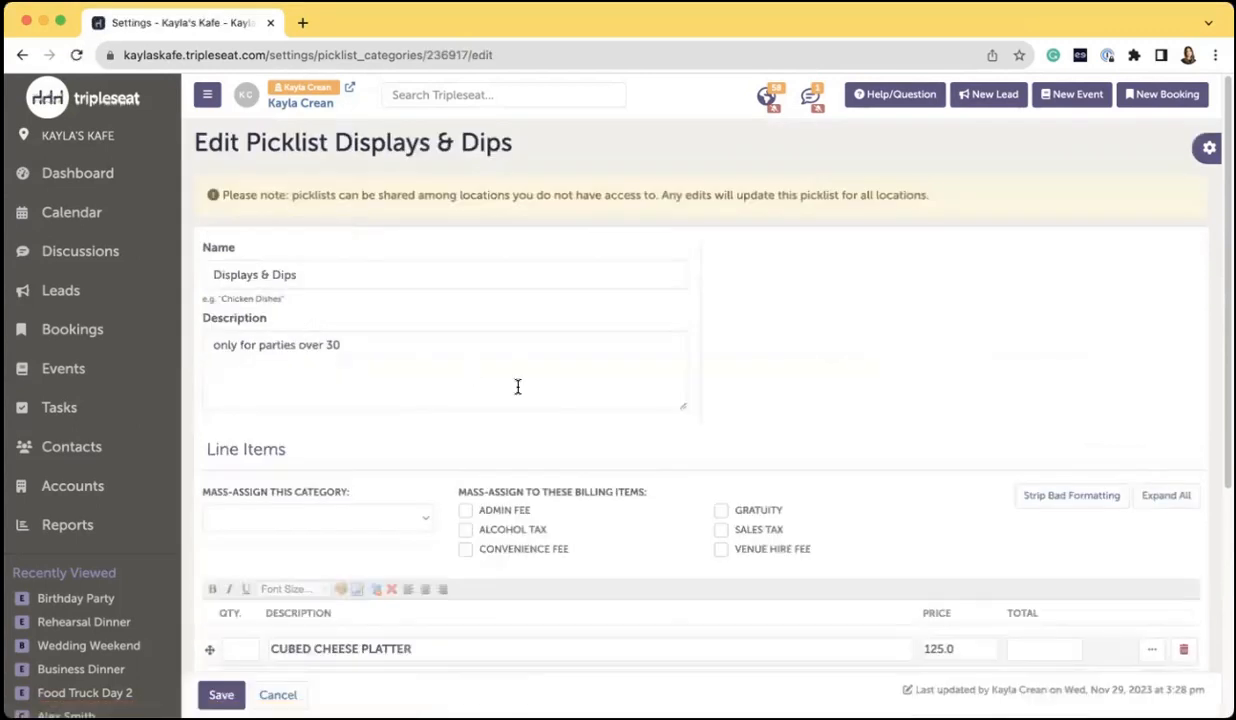
scroll(518, 387, "down", 5)
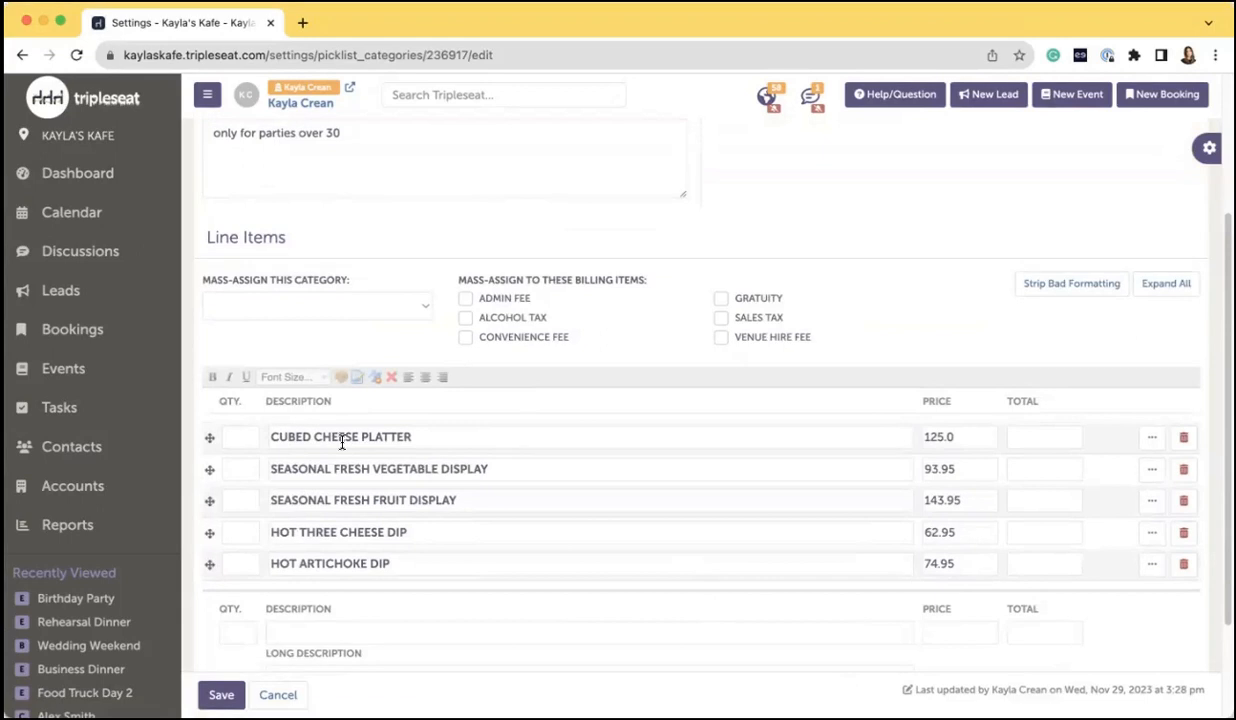
left_click(417, 438)
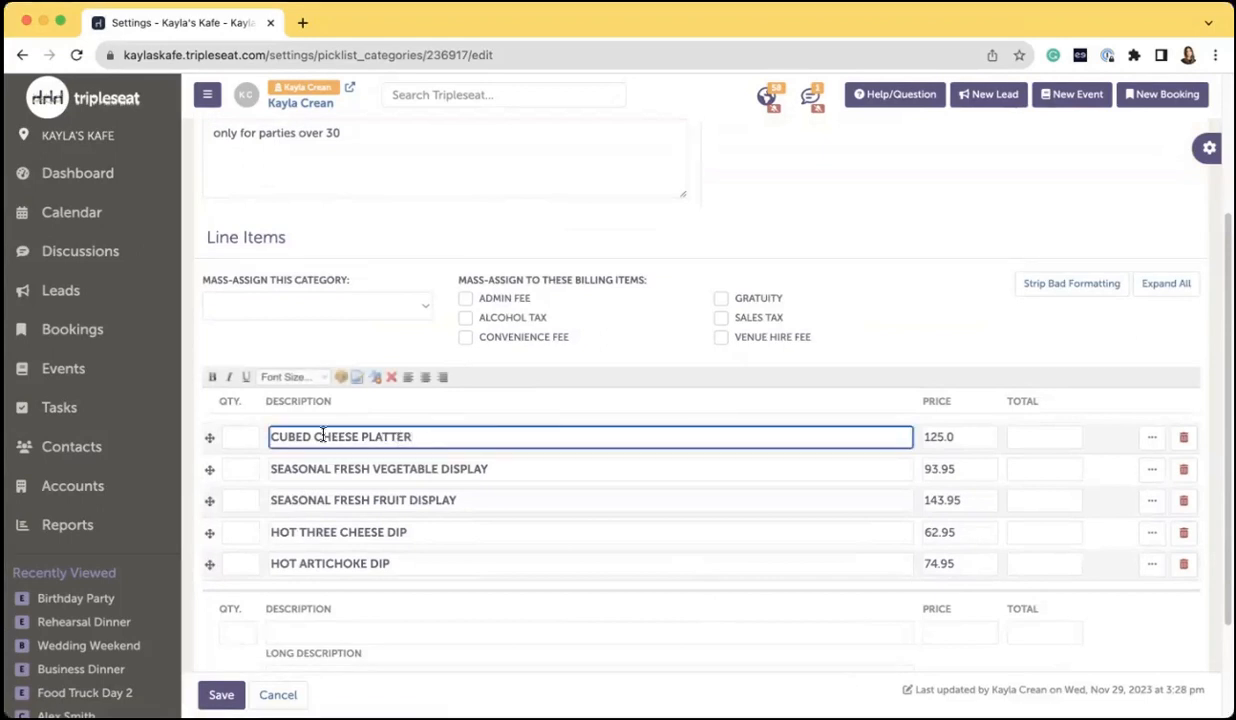
left_click_drag(412, 437, 274, 434)
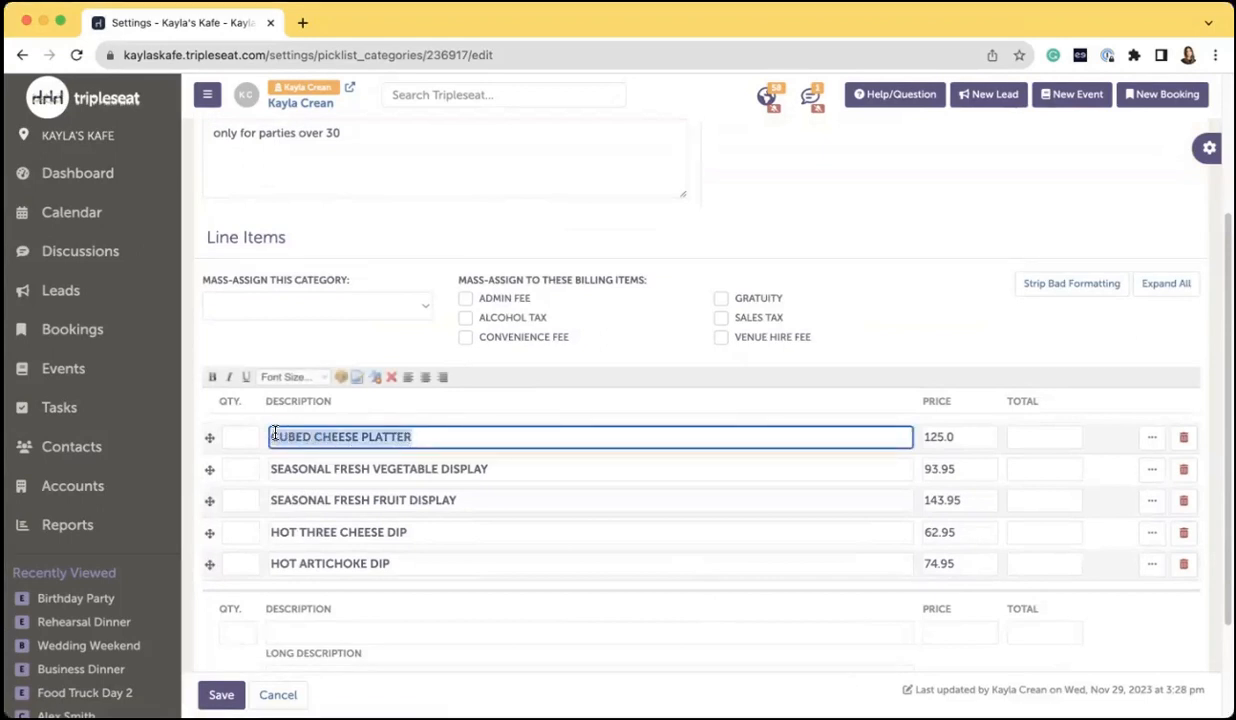
key("BackSpace")
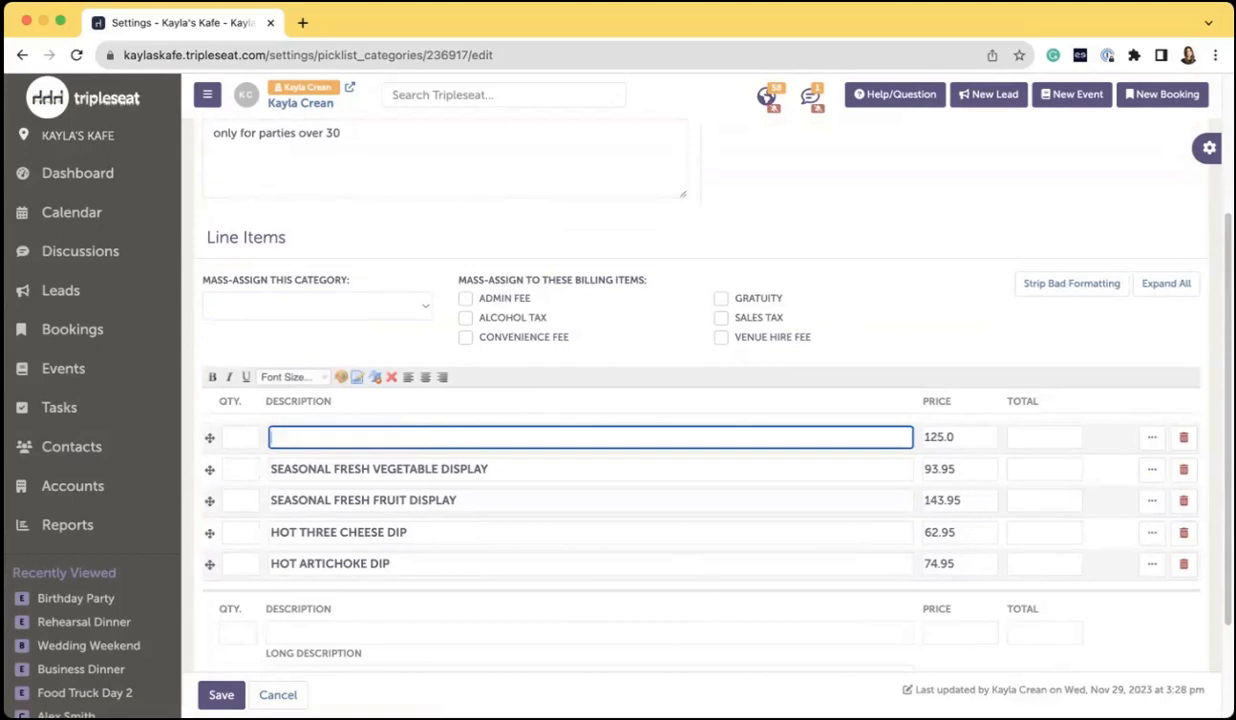
type("CHEESE AND MEAT BOARD")
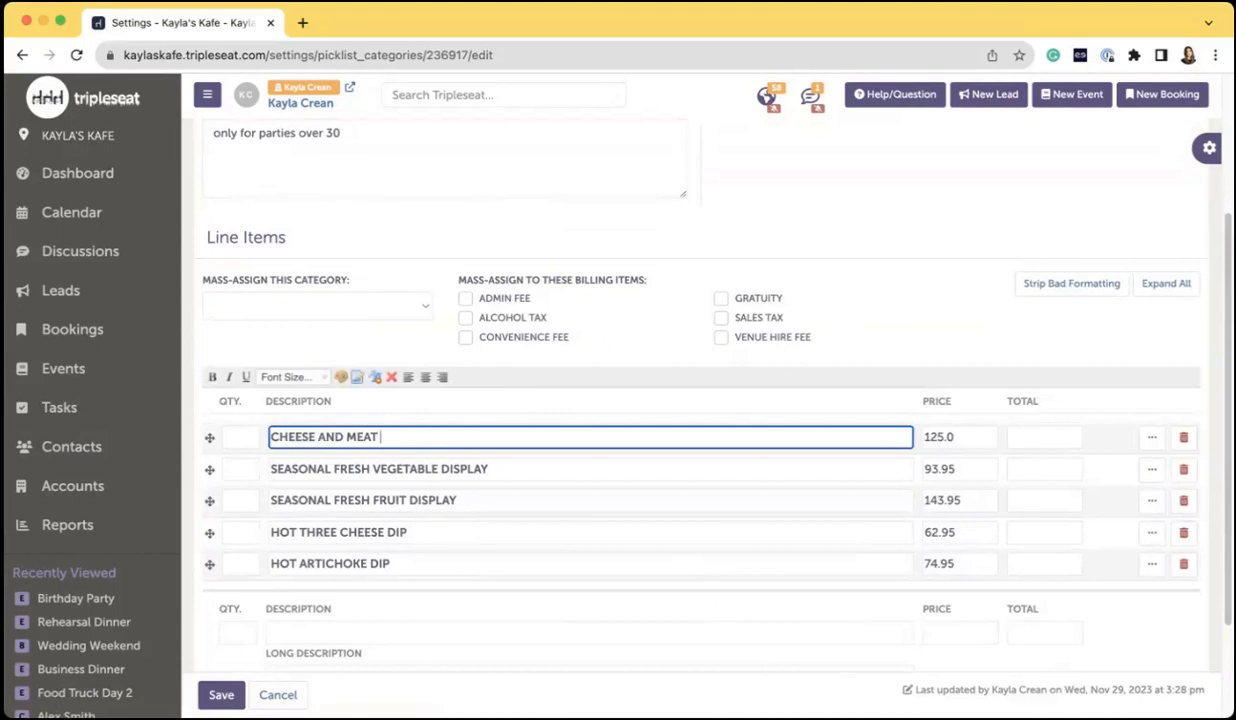
- Set the price of CHEESE AND MEAT BOARD to 130 and save the Displays & Dips picklist
left_click(972, 441)
key("BackSpace")
key("BackSpace")
key("BackSpace")
key("BackSpace")
key("BackSpace")
type("130")
left_click(900, 285)
scroll(940, 405, "down", 1)
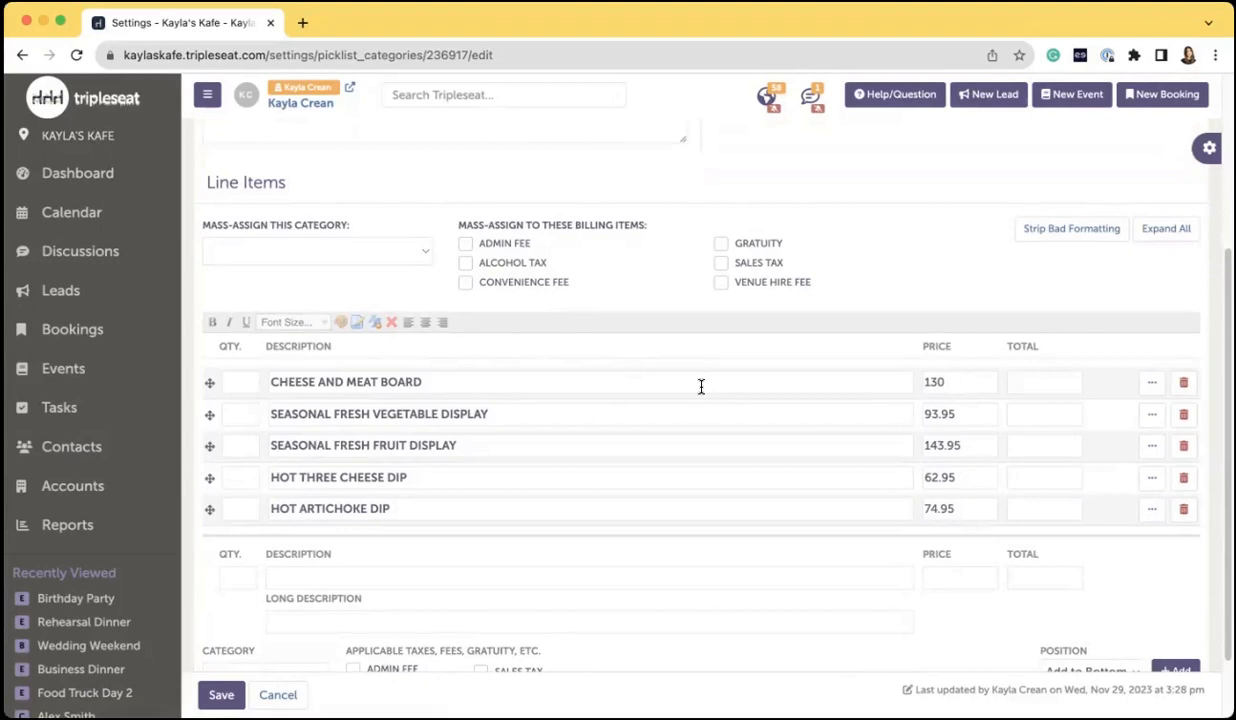
left_click(236, 702)
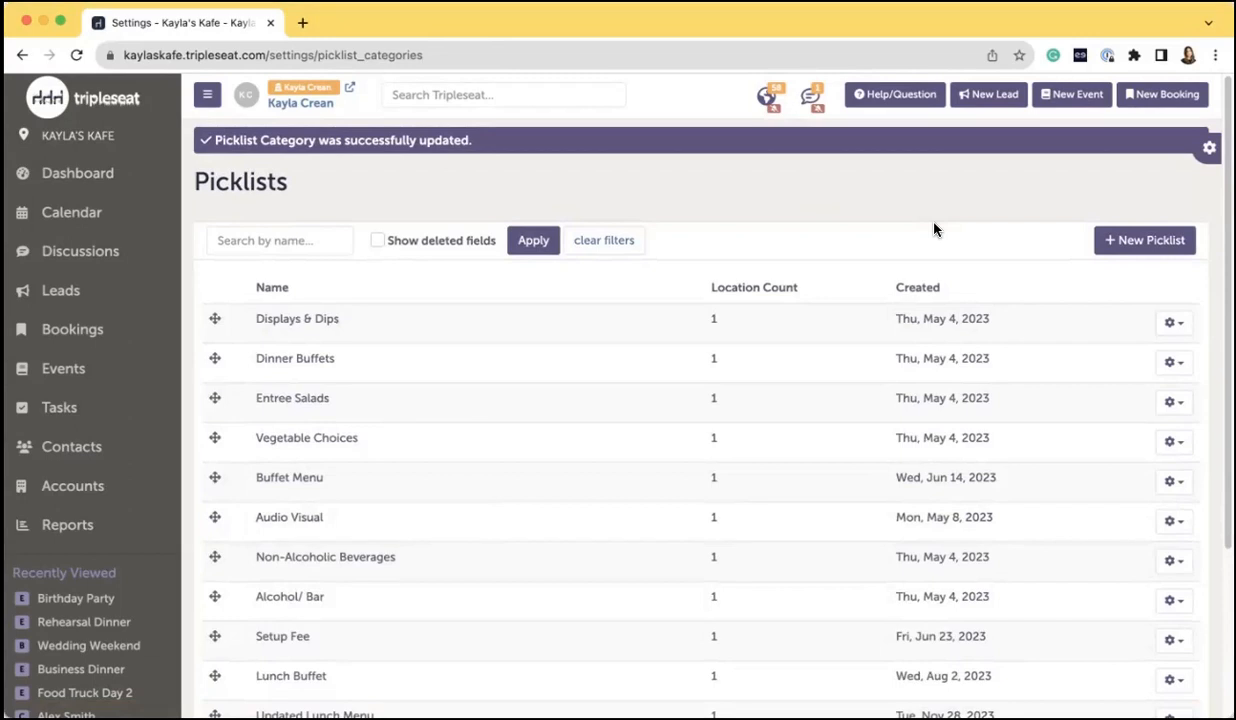
- Go to the Documents settings and open the Contract & Event Order template for editing
scroll(110, 500, "down", 5)
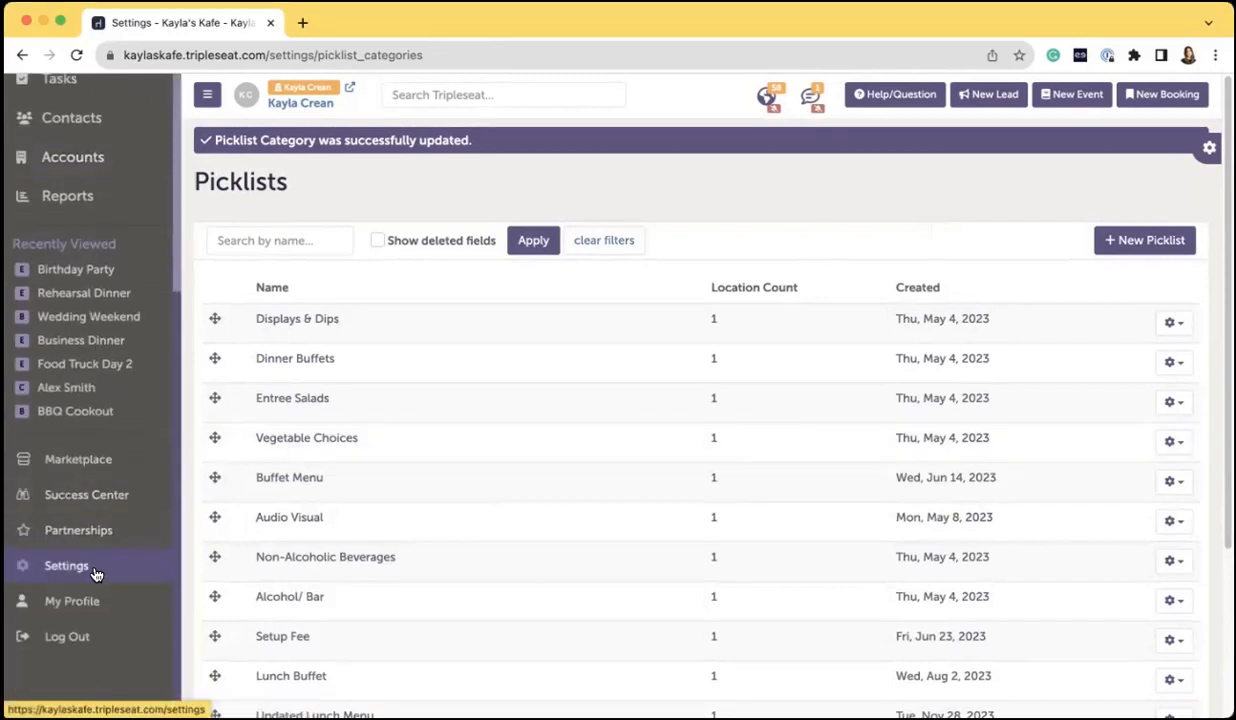
left_click(98, 567)
scroll(603, 462, "down", 5)
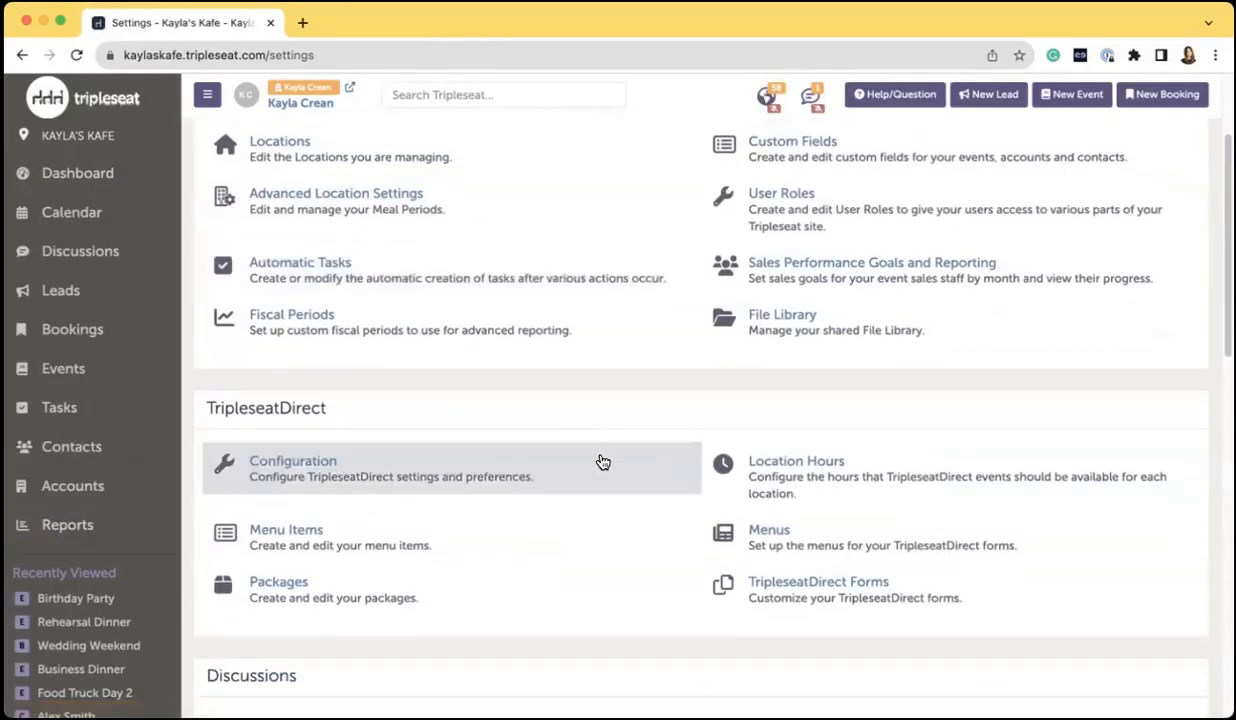
scroll(601, 462, "down", 4)
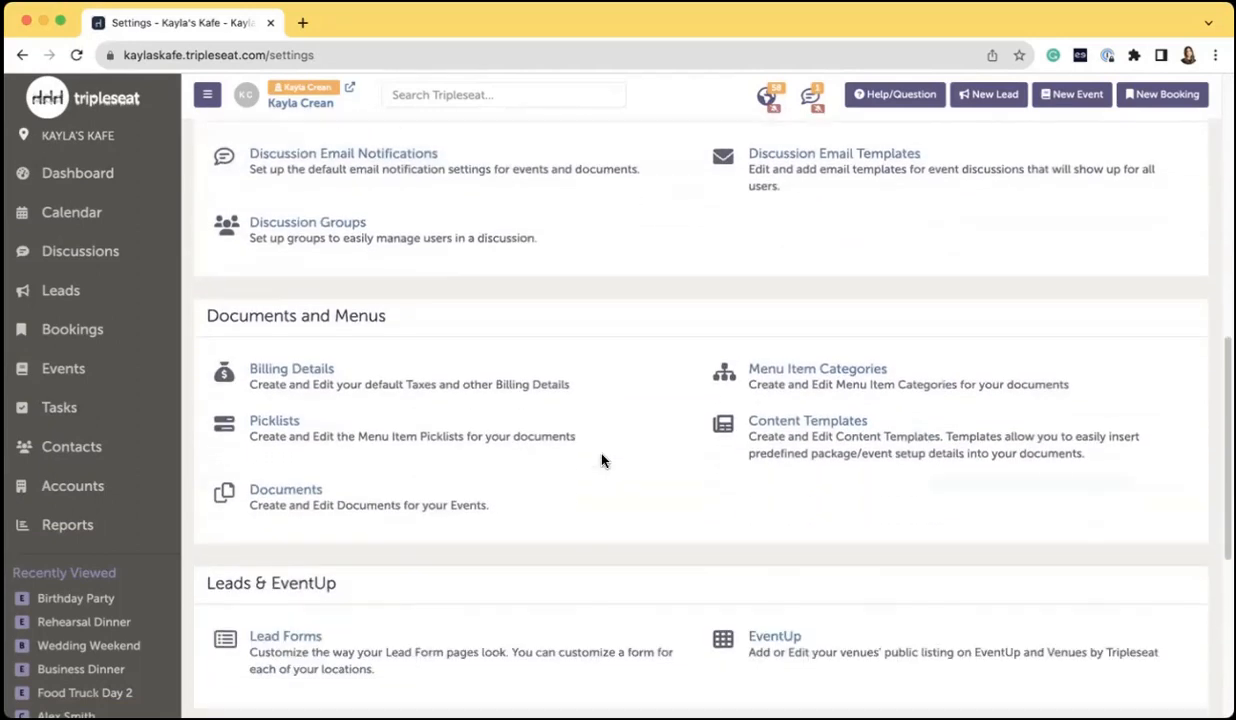
left_click(311, 508)
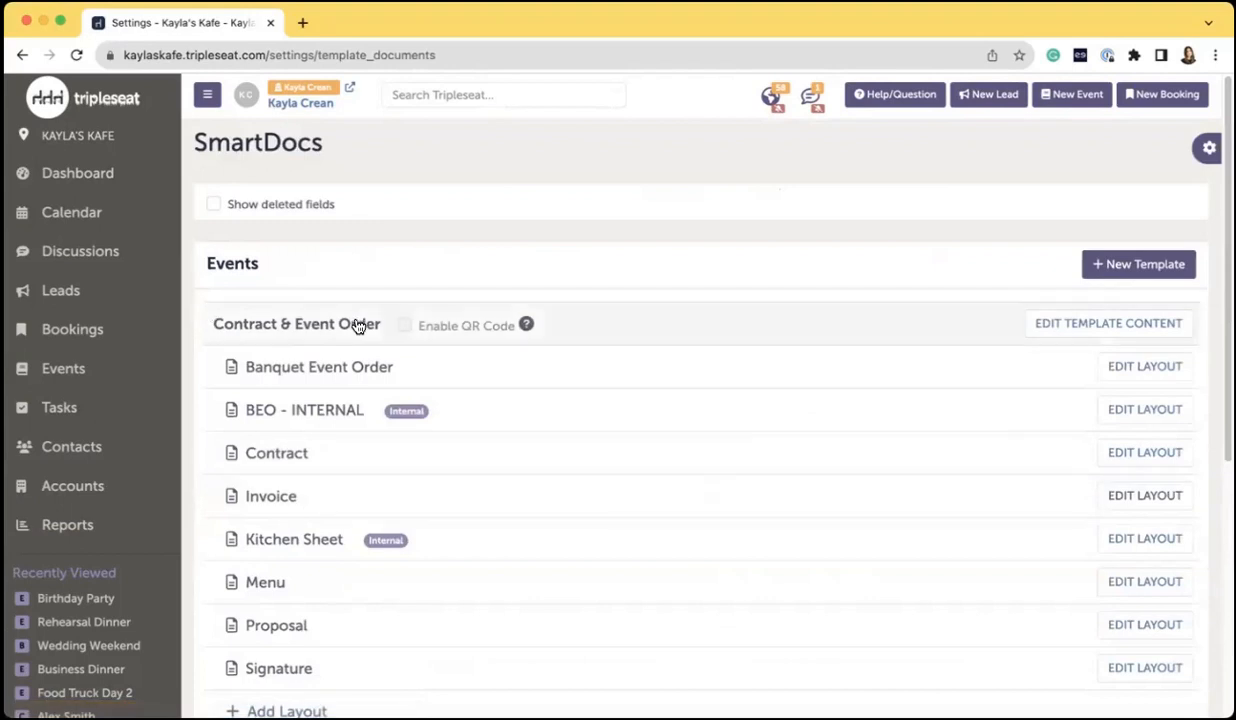
left_click(311, 330)
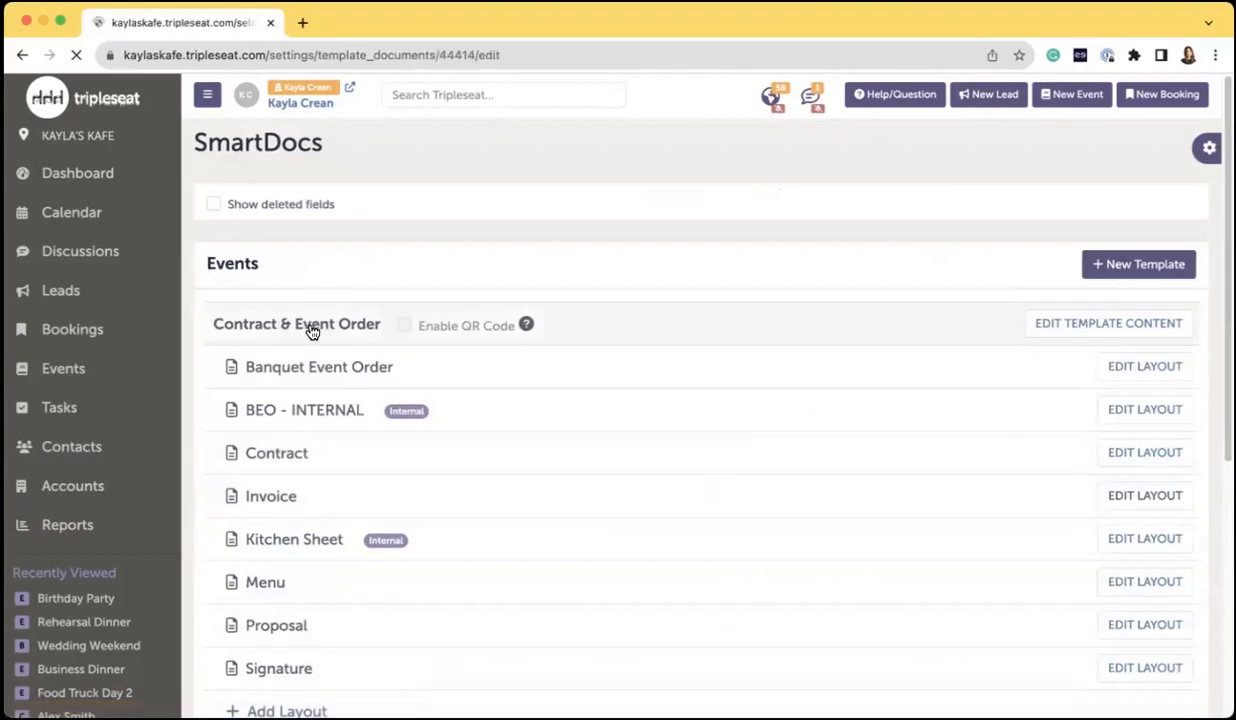
- Restrict the template's Food field to the Buffet Menu and Dinner Buffets picklists
scroll(781, 378, "down", 10)
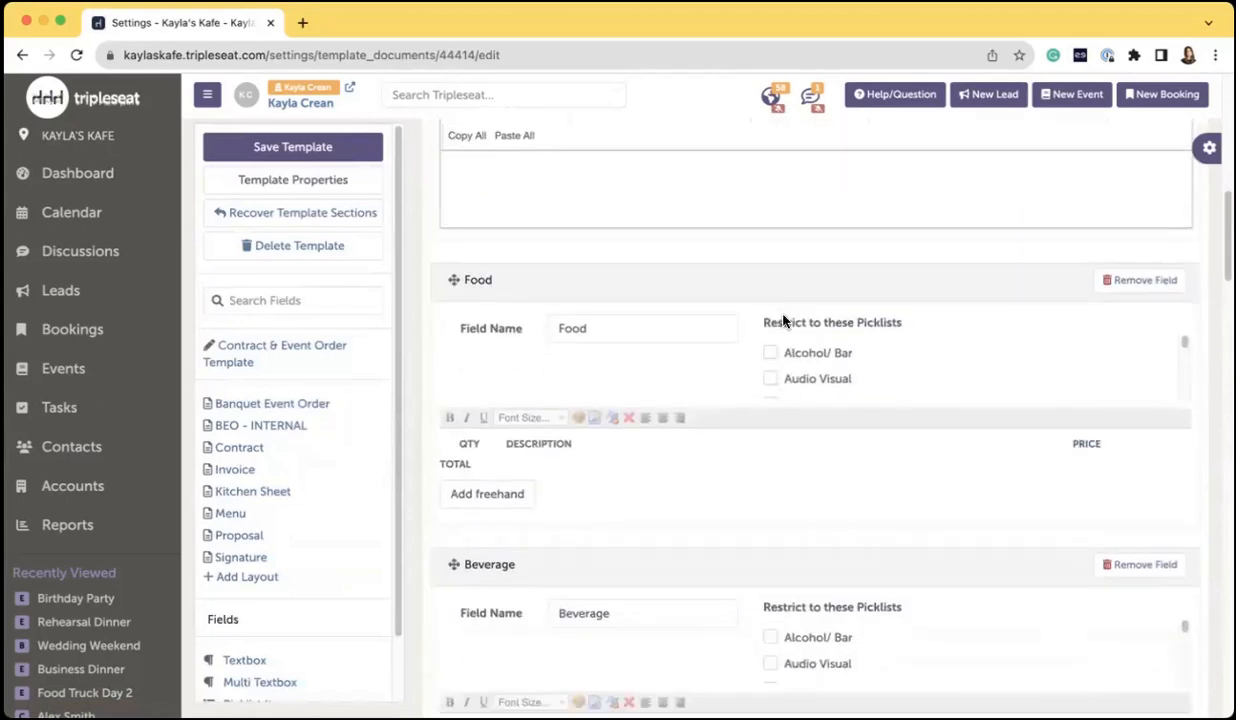
scroll(743, 582, "down", 1)
scroll(743, 582, "up", 1)
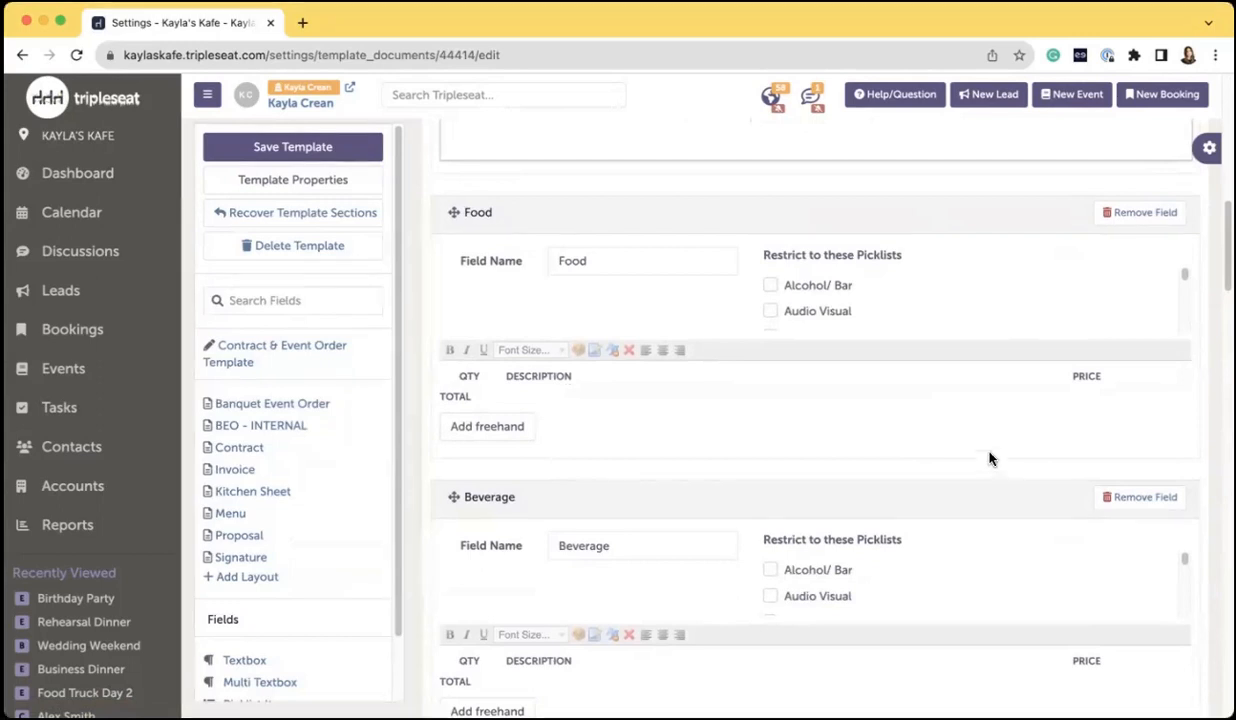
scroll(822, 300, "down", 3)
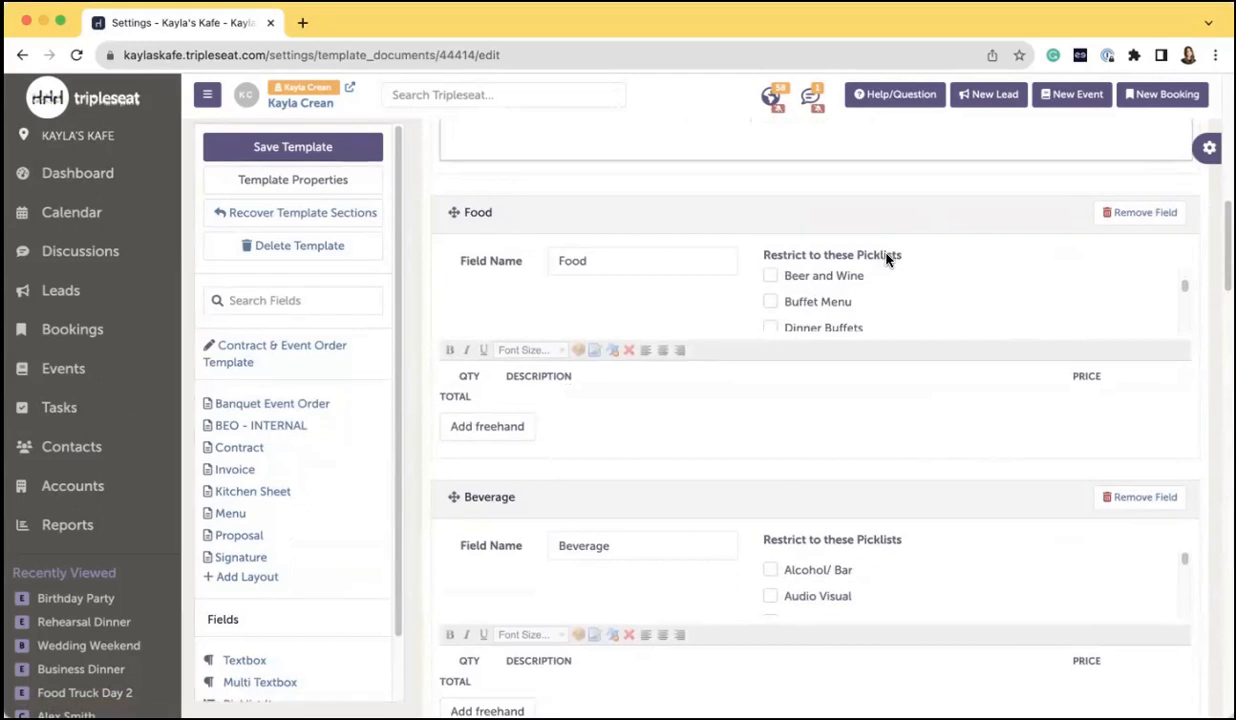
scroll(867, 289, "down", 1)
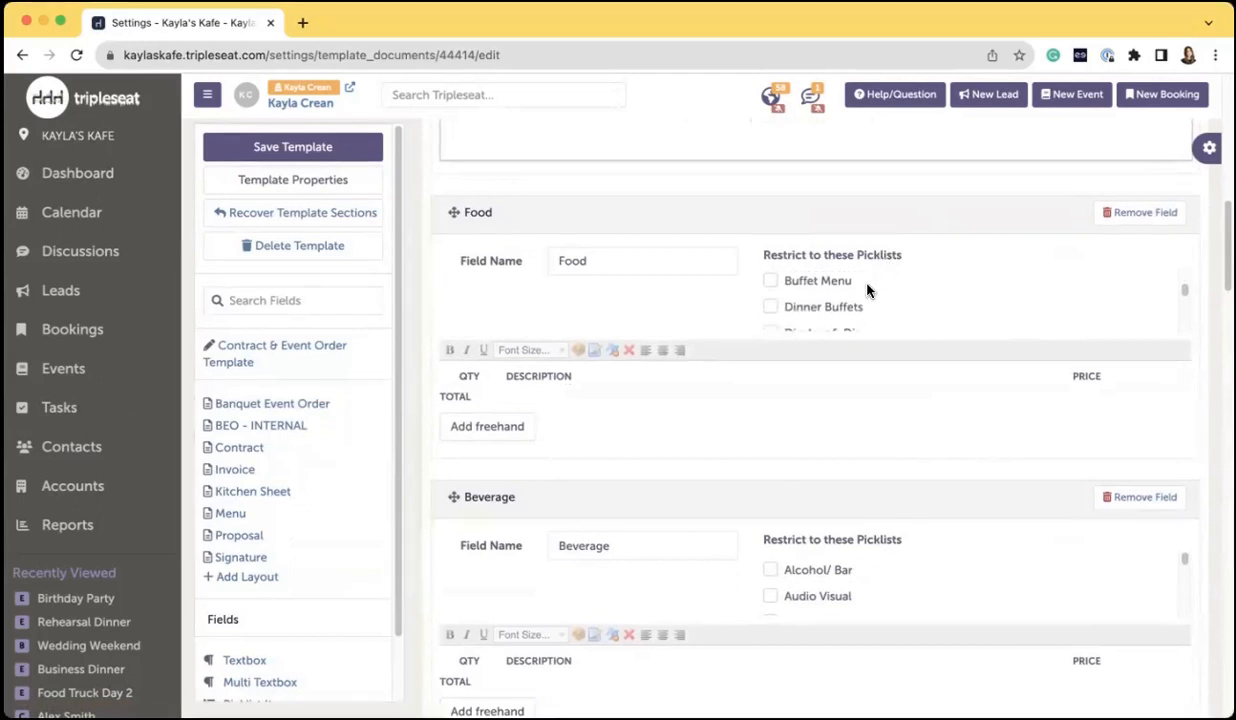
left_click(770, 283)
scroll(812, 298, "up", 1)
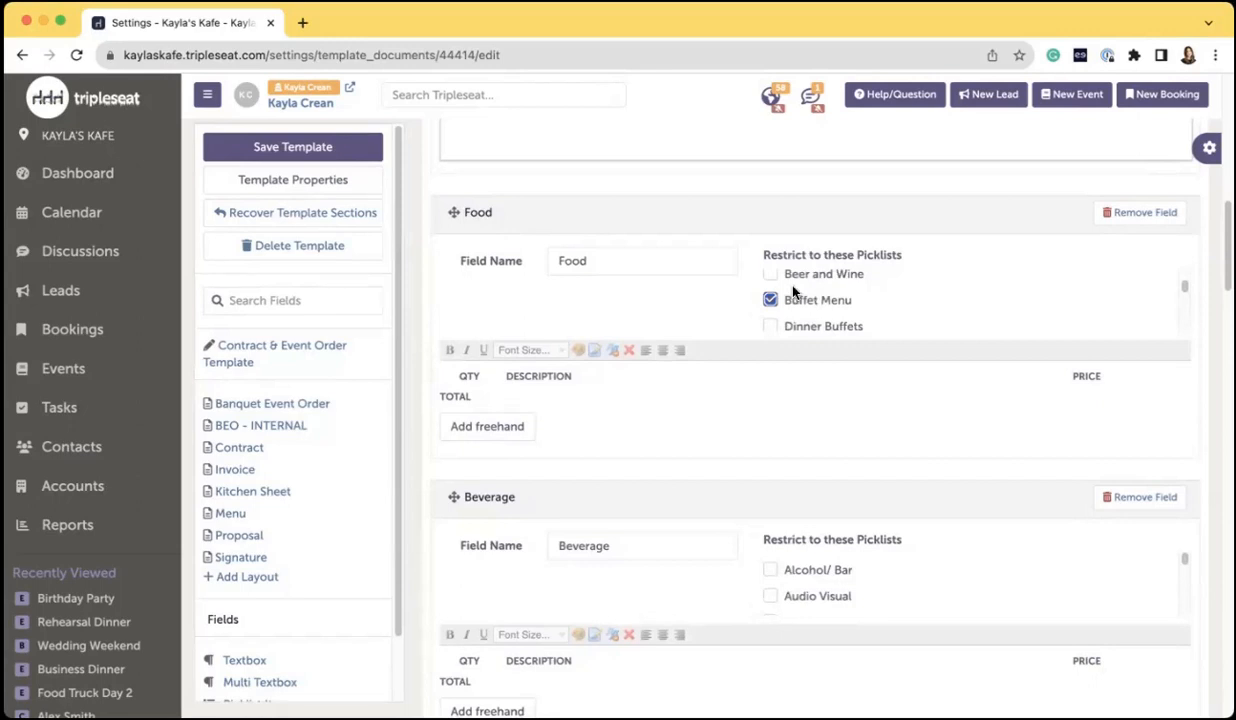
scroll(790, 300, "down", 1)
left_click(771, 300)
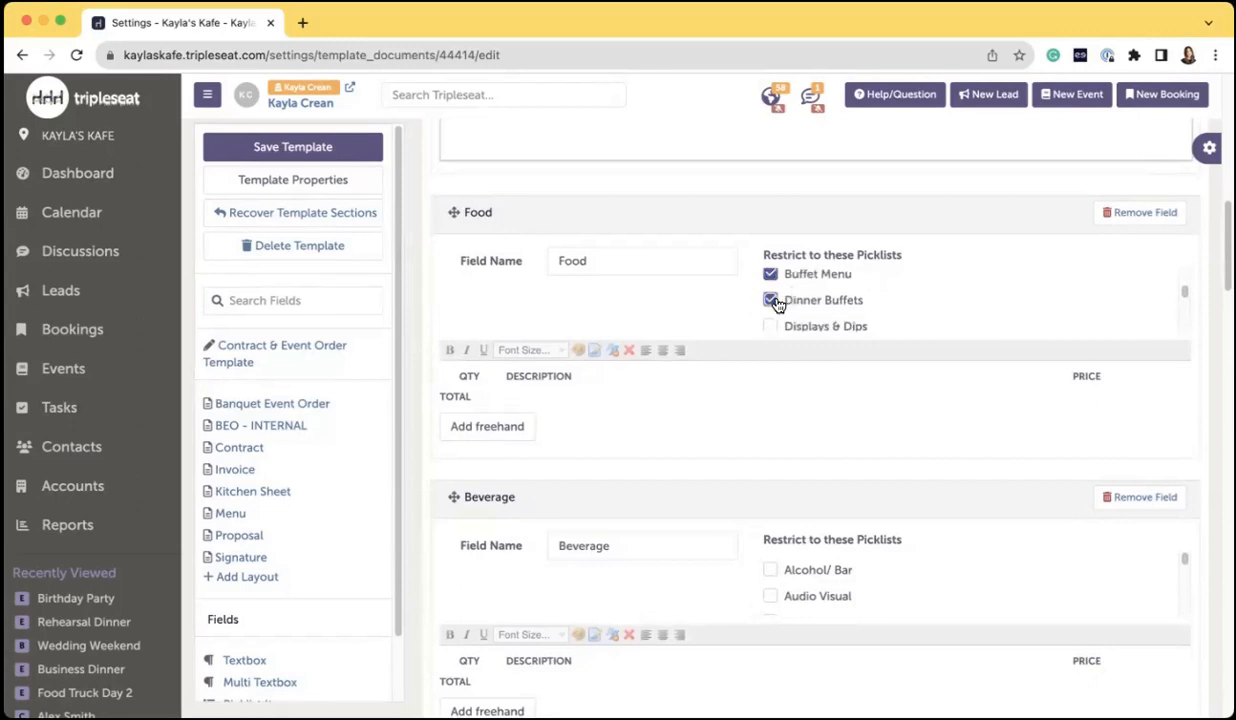
- Restrict the template's Beverage field to the Beer and Wine, Non-Alcoholic Beverages and Alcohol/ Bar picklists and save the template
scroll(768, 374, "down", 3)
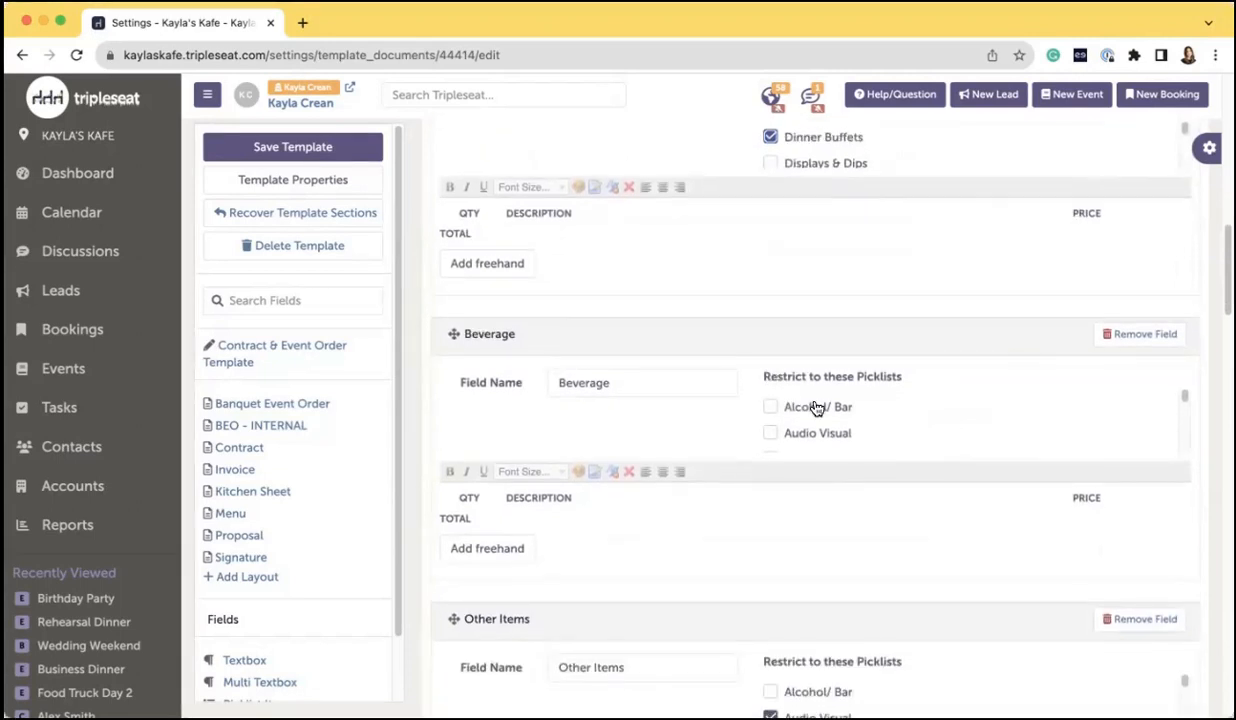
scroll(818, 410, "down", 2)
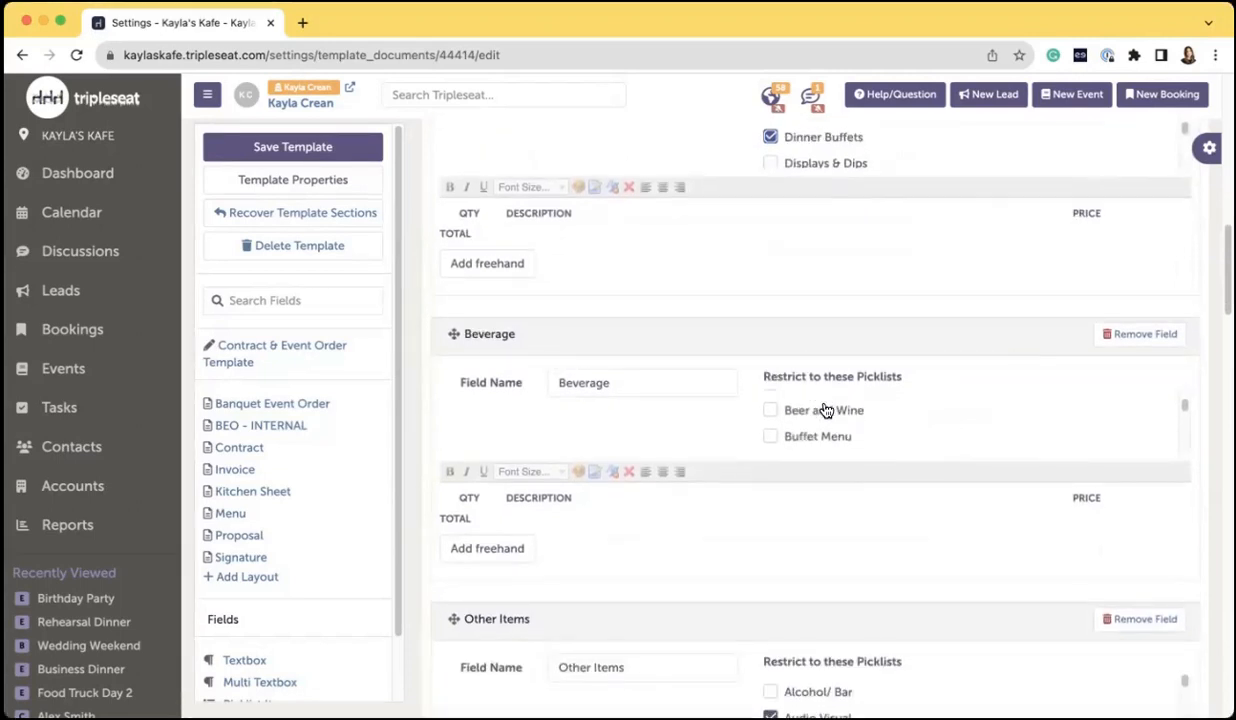
left_click(771, 411)
scroll(797, 422, "down", 6)
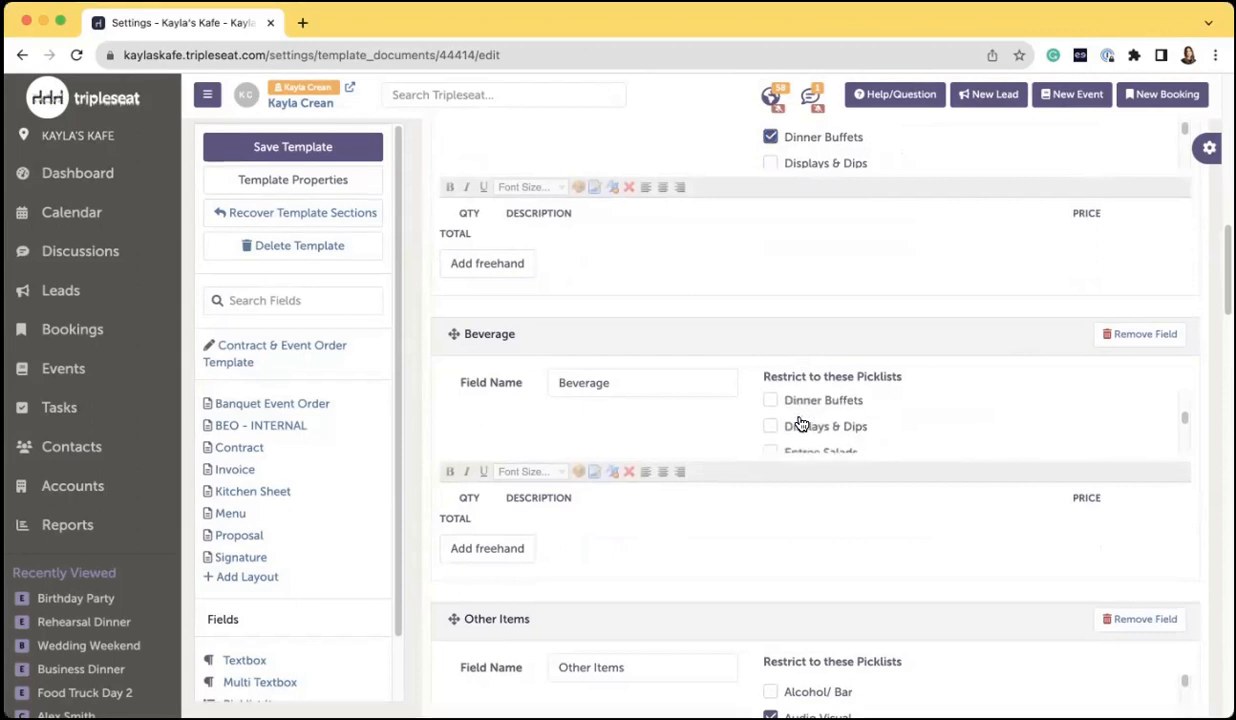
left_click(770, 409)
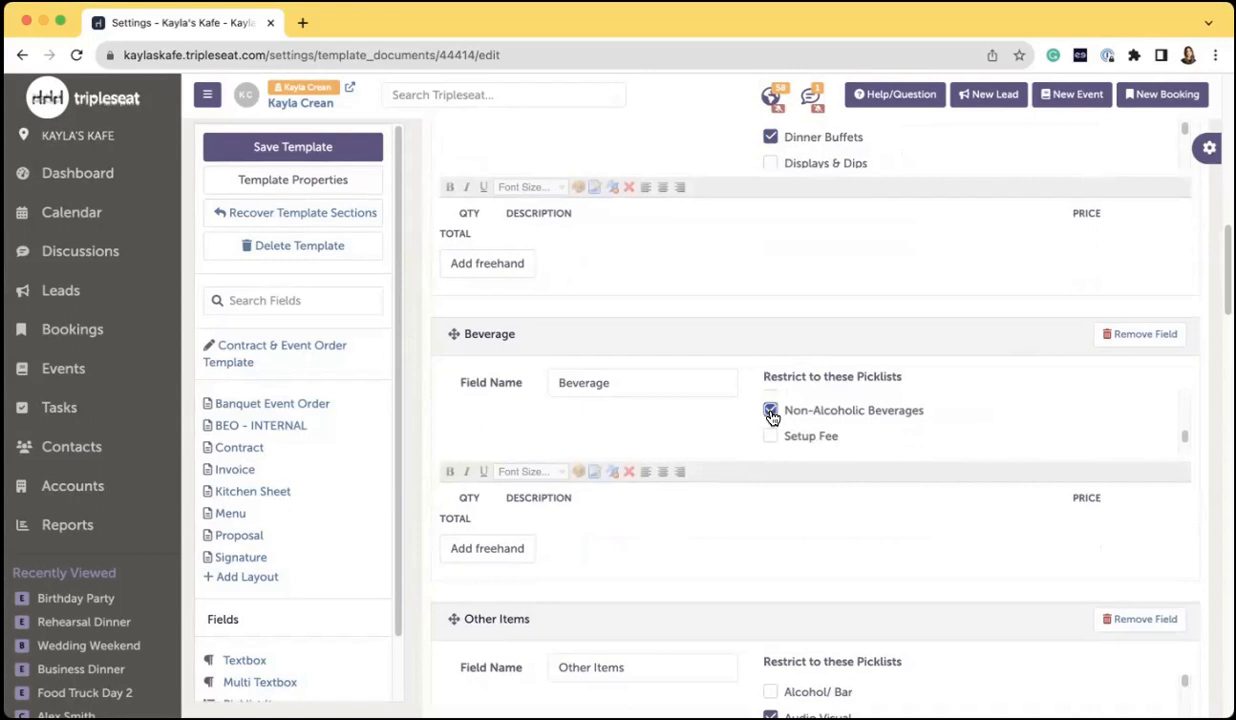
scroll(817, 421, "down", 3)
scroll(815, 420, "up", 5)
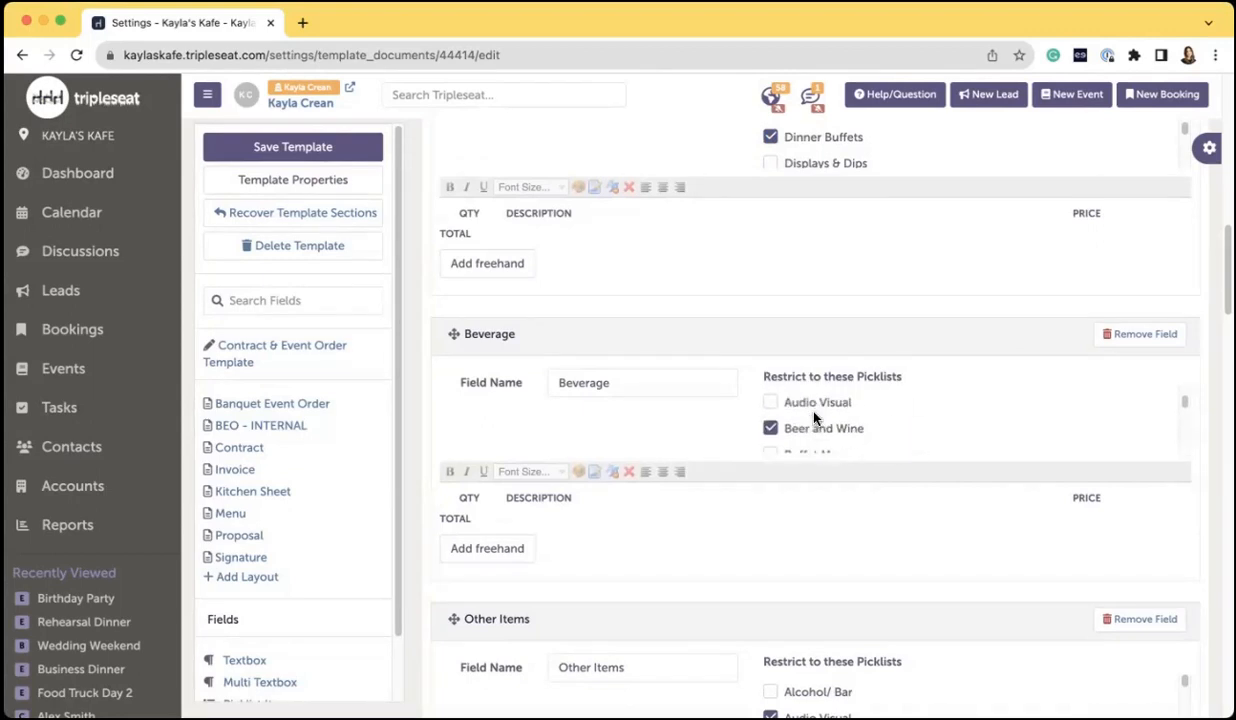
left_click(771, 406)
left_click(291, 157)
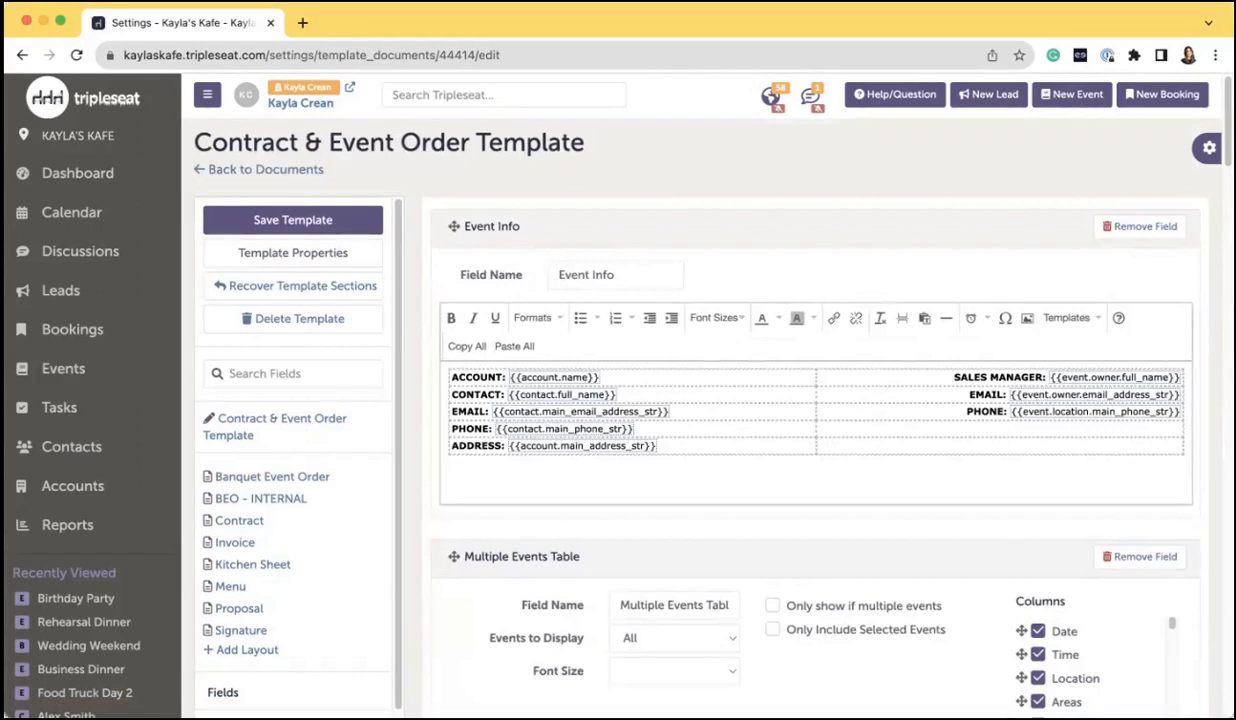
- Open the template's Kitchen Sheet layout and bring up the display options of its Food field
left_click(267, 566)
scroll(719, 527, "down", 2)
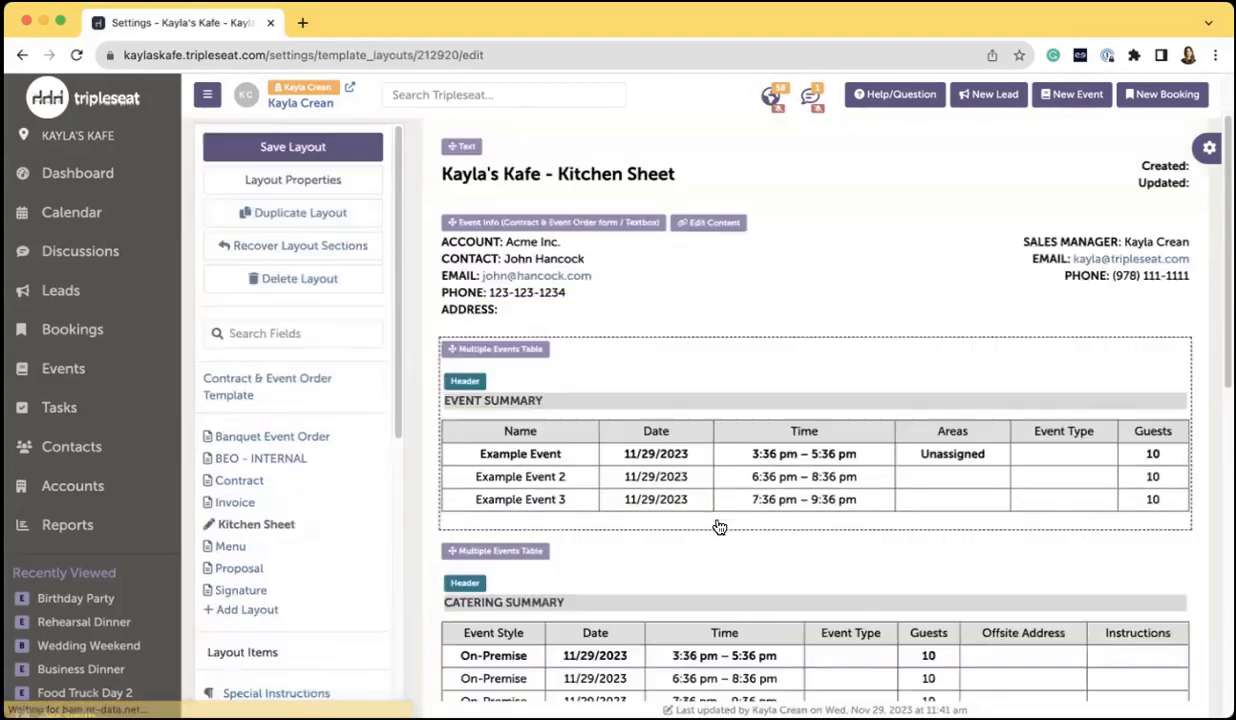
scroll(719, 527, "down", 10)
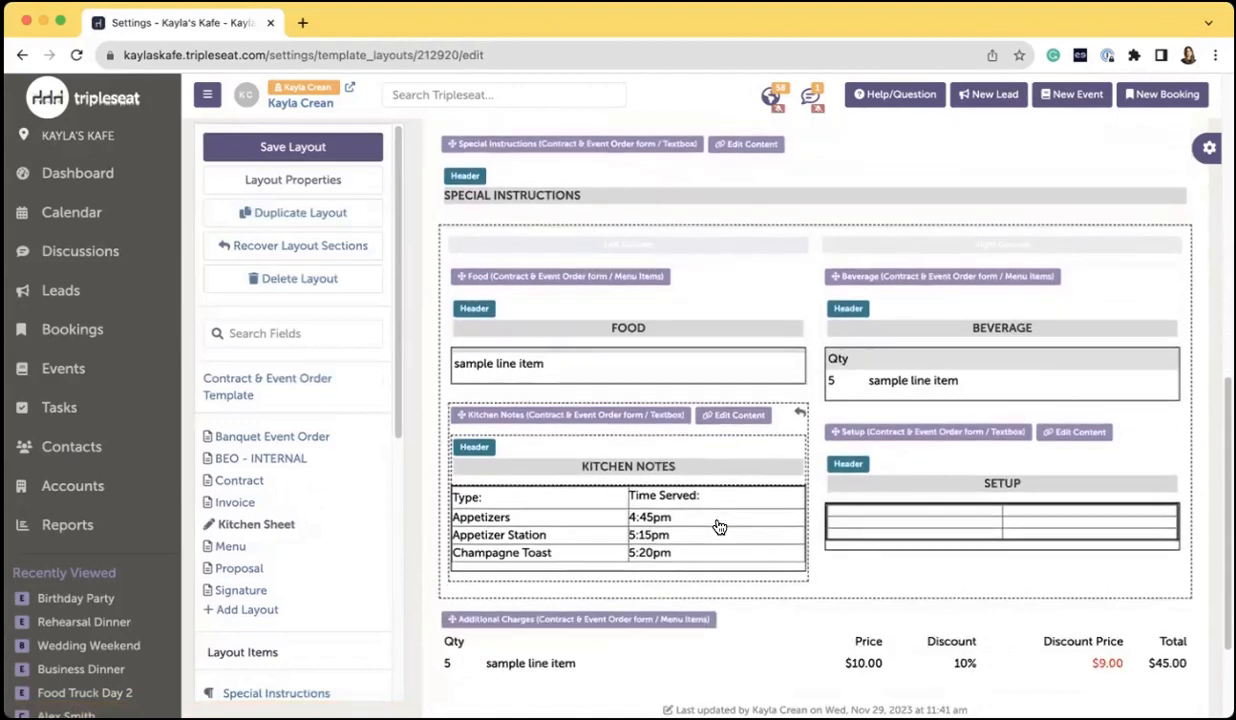
scroll(719, 527, "down", 2)
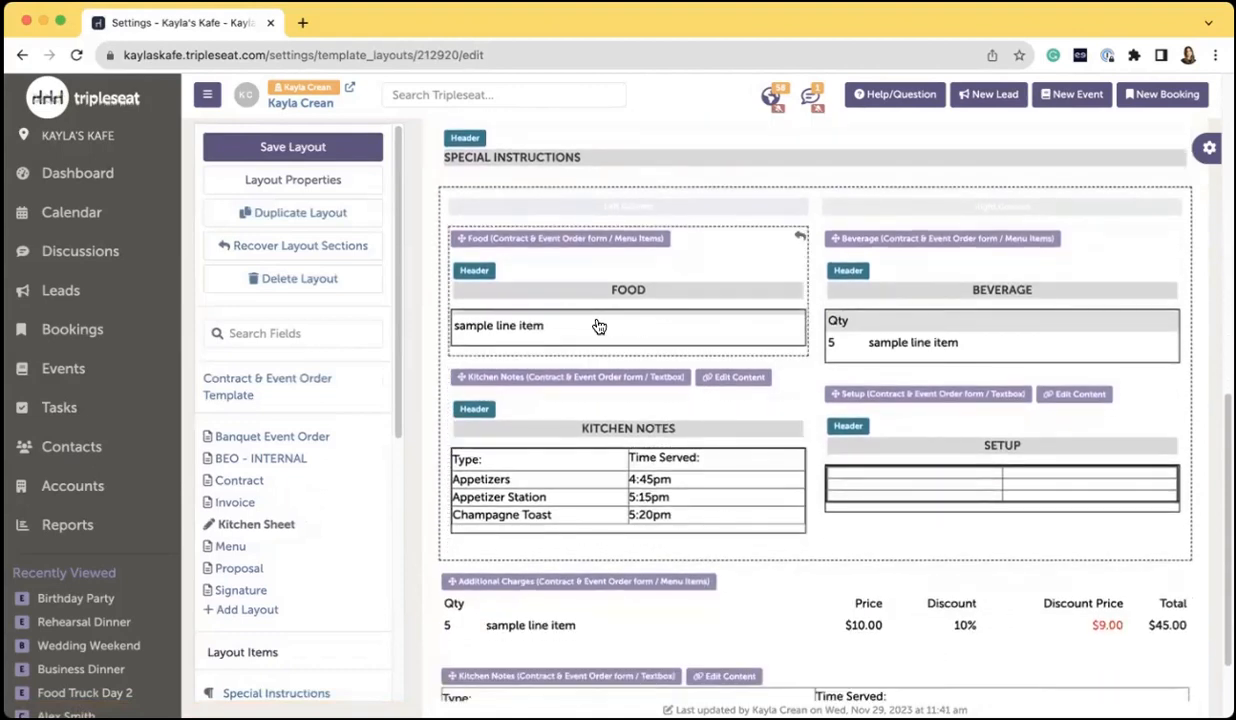
left_click(598, 327)
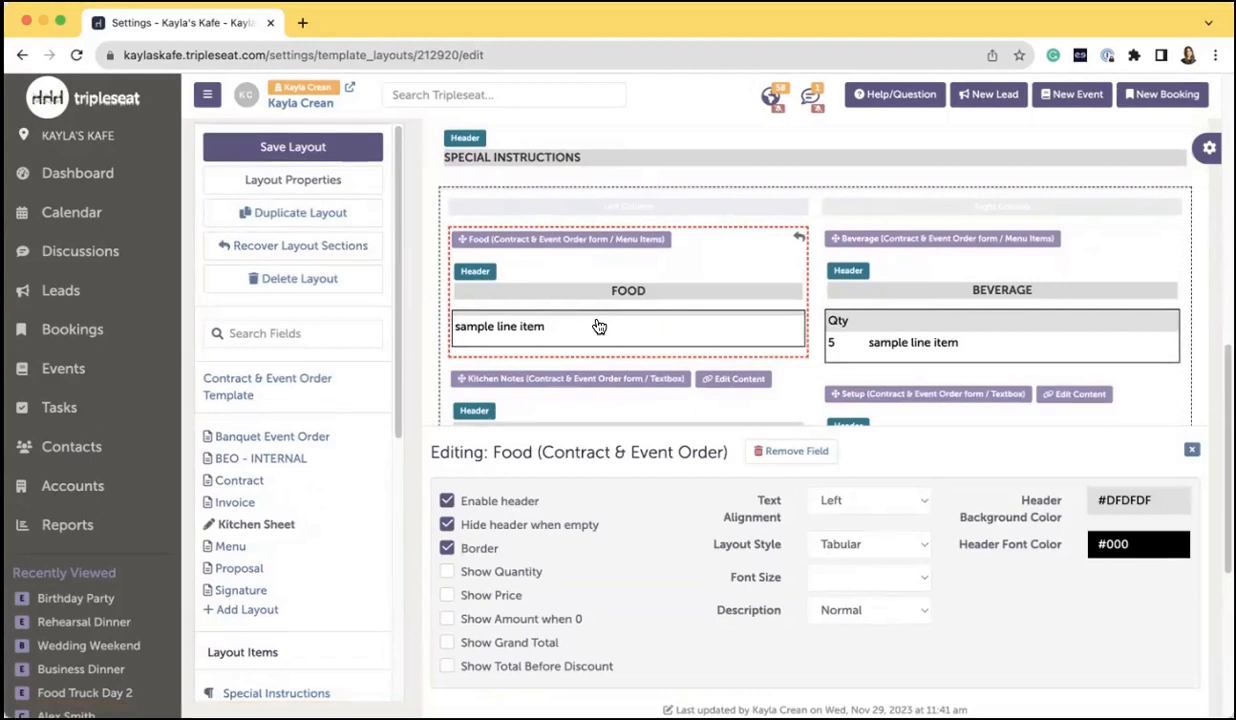
scroll(886, 578, "down", 1)
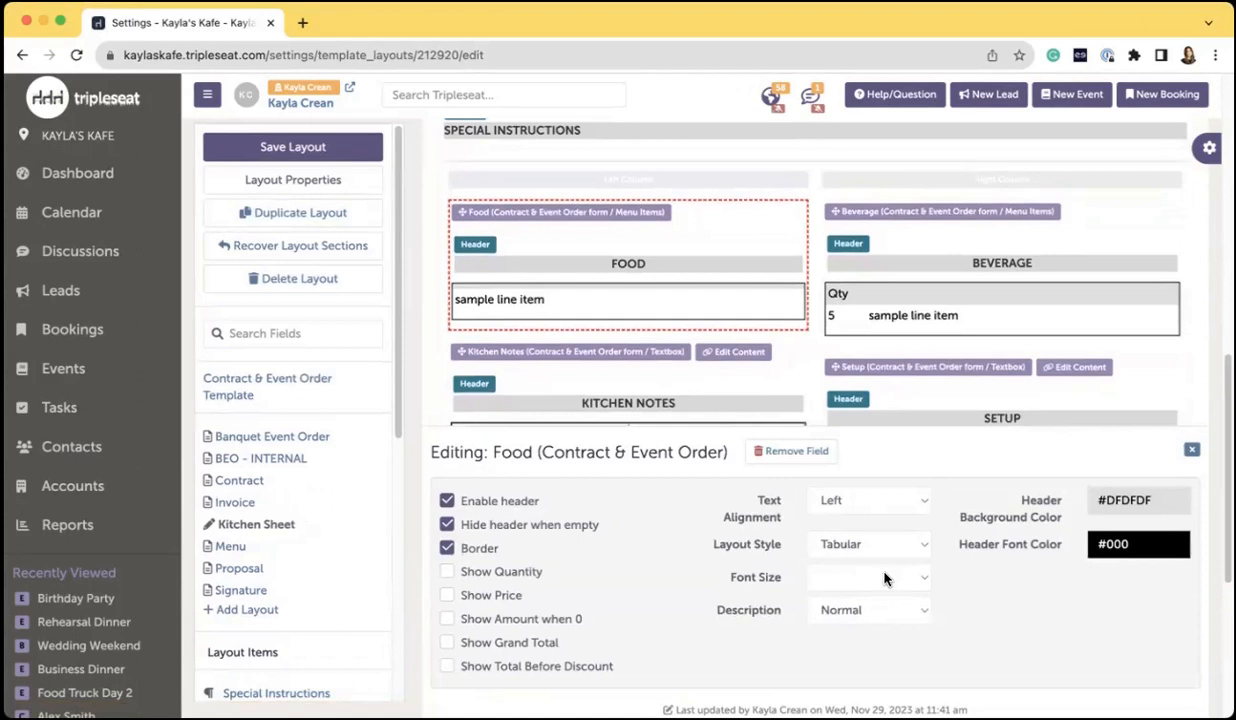
- Try the Long description for the Food field's line items, and set the description to Both
left_click(919, 612)
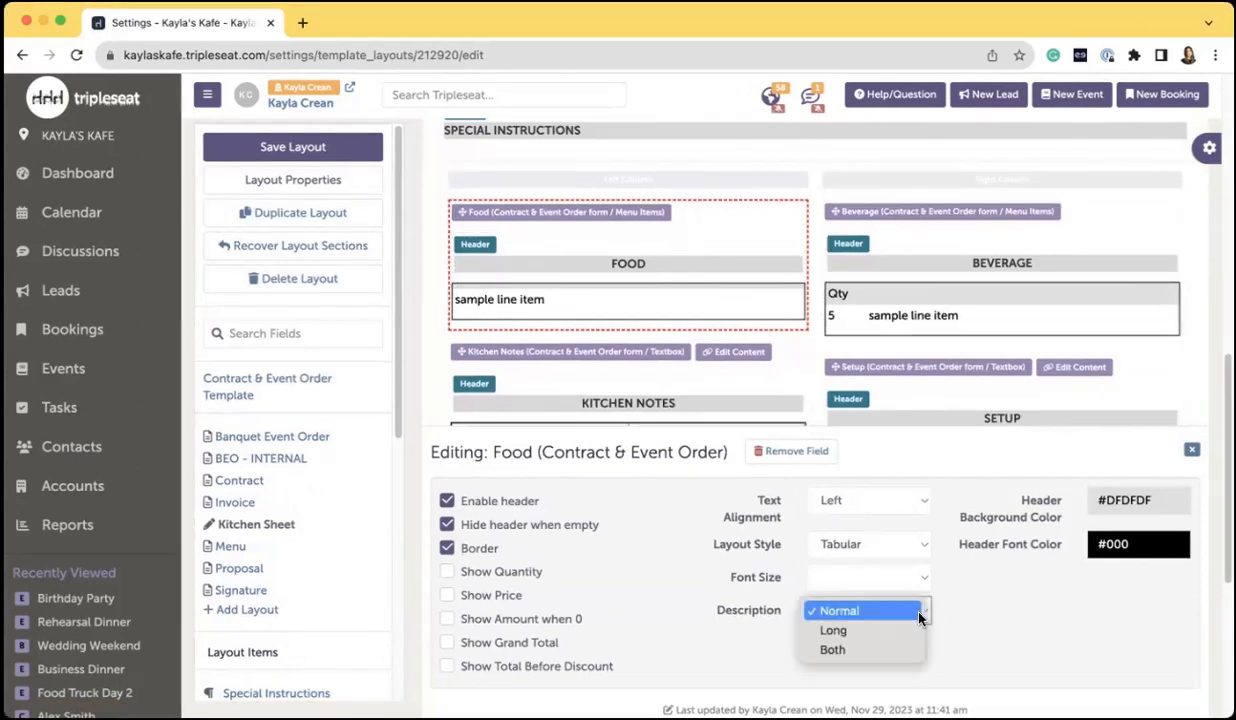
left_click(863, 631)
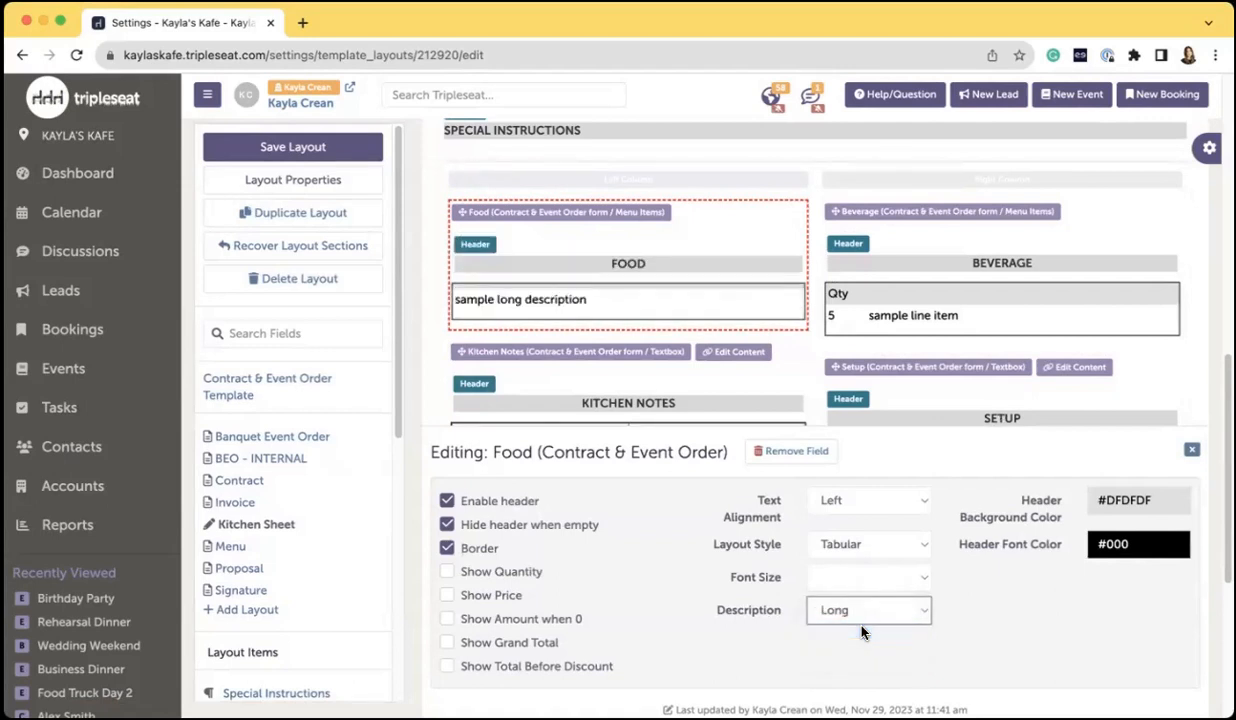
left_click(866, 612)
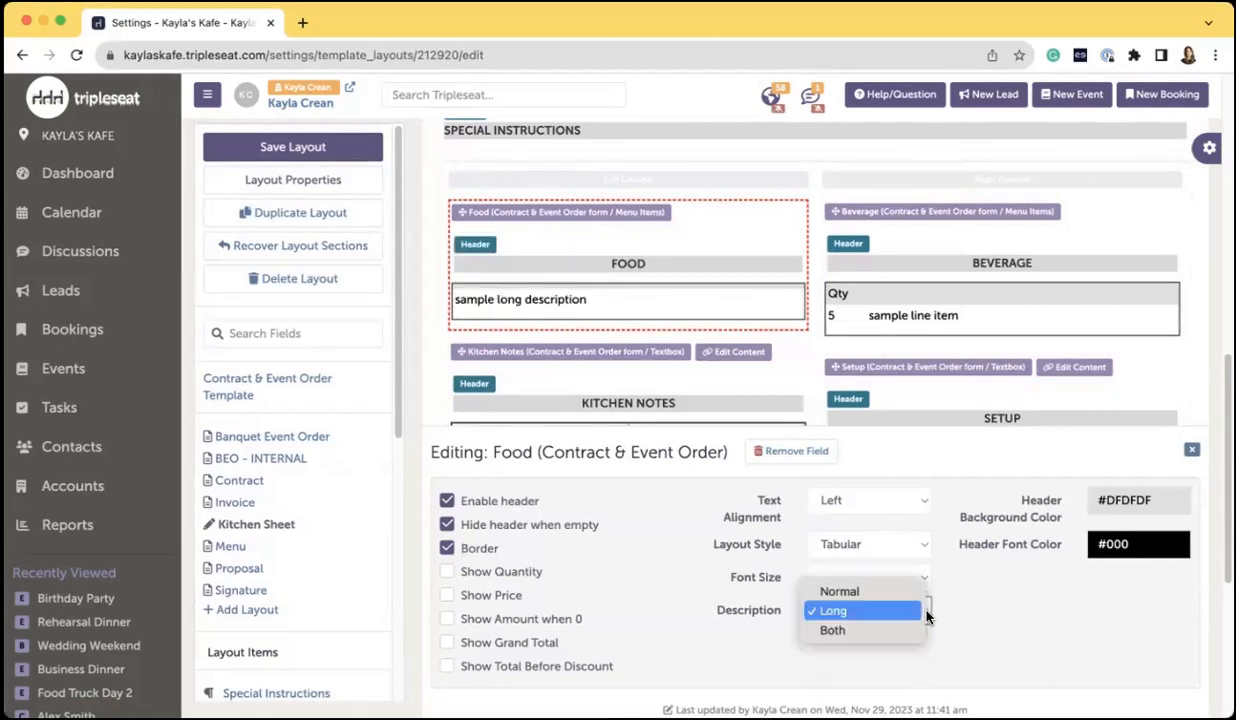
left_click(884, 631)
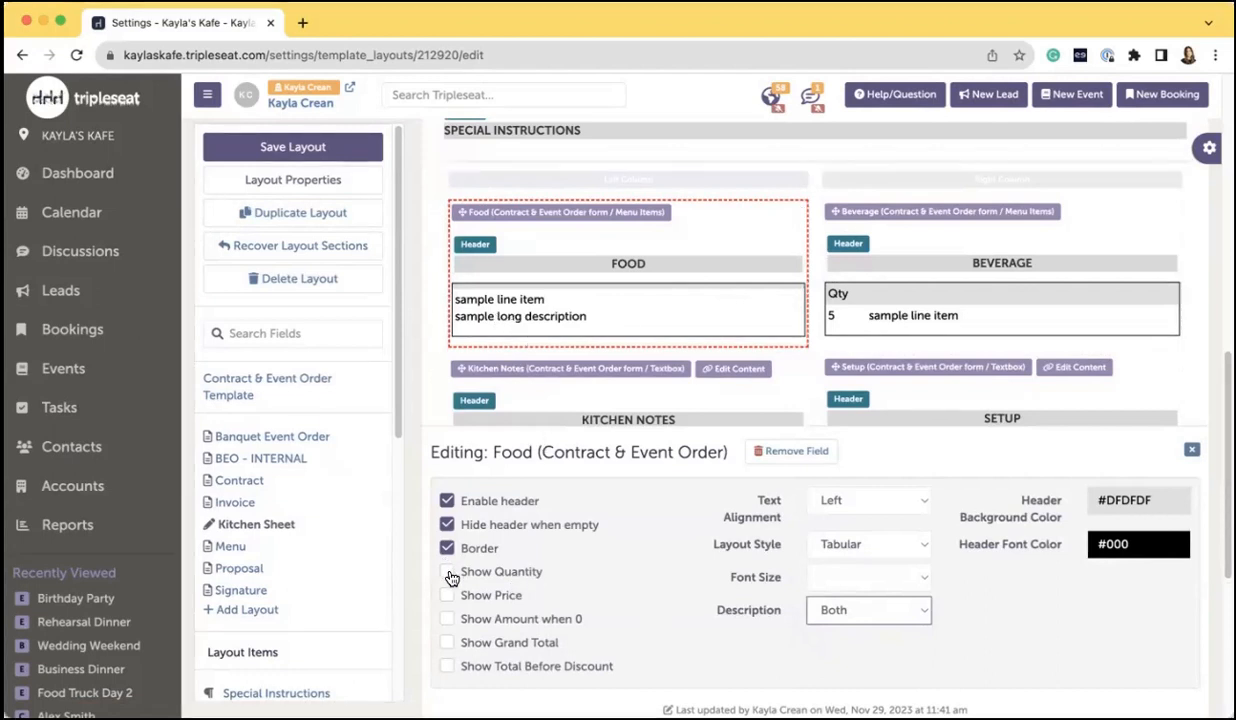
- Show the quantity but not the price in the Food field, and save the Kitchen Sheet layout
left_click(447, 572)
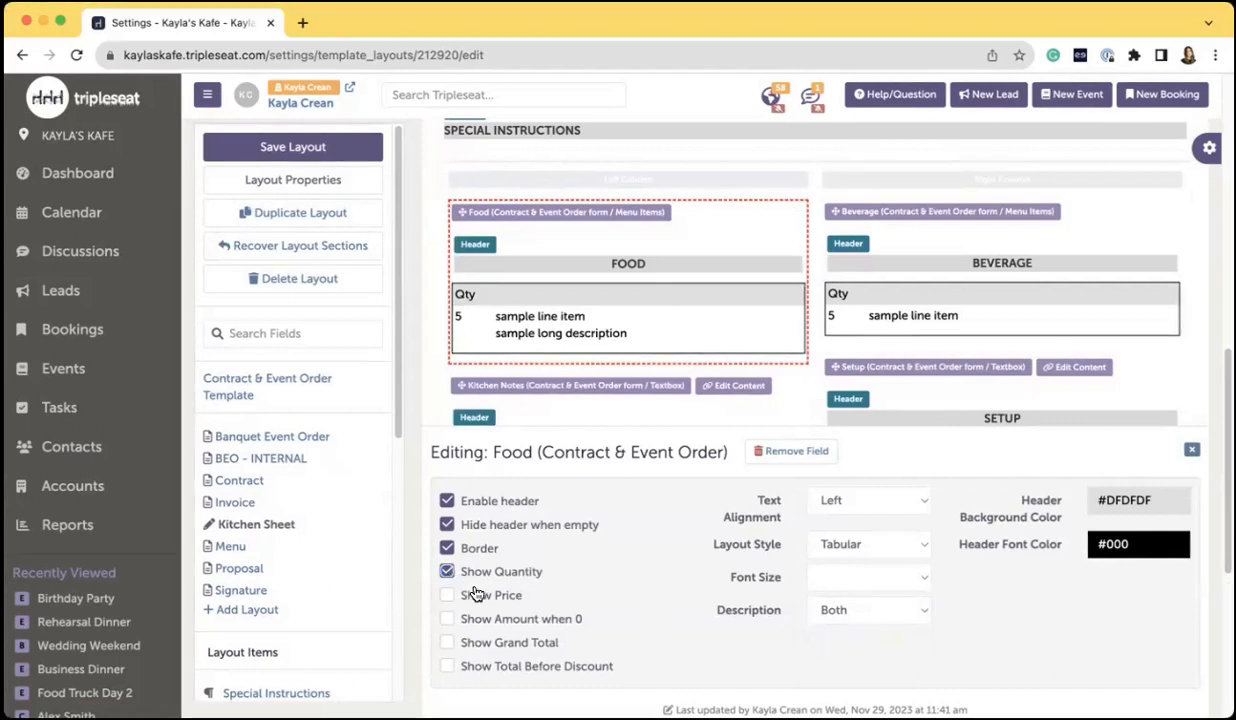
left_click(448, 598)
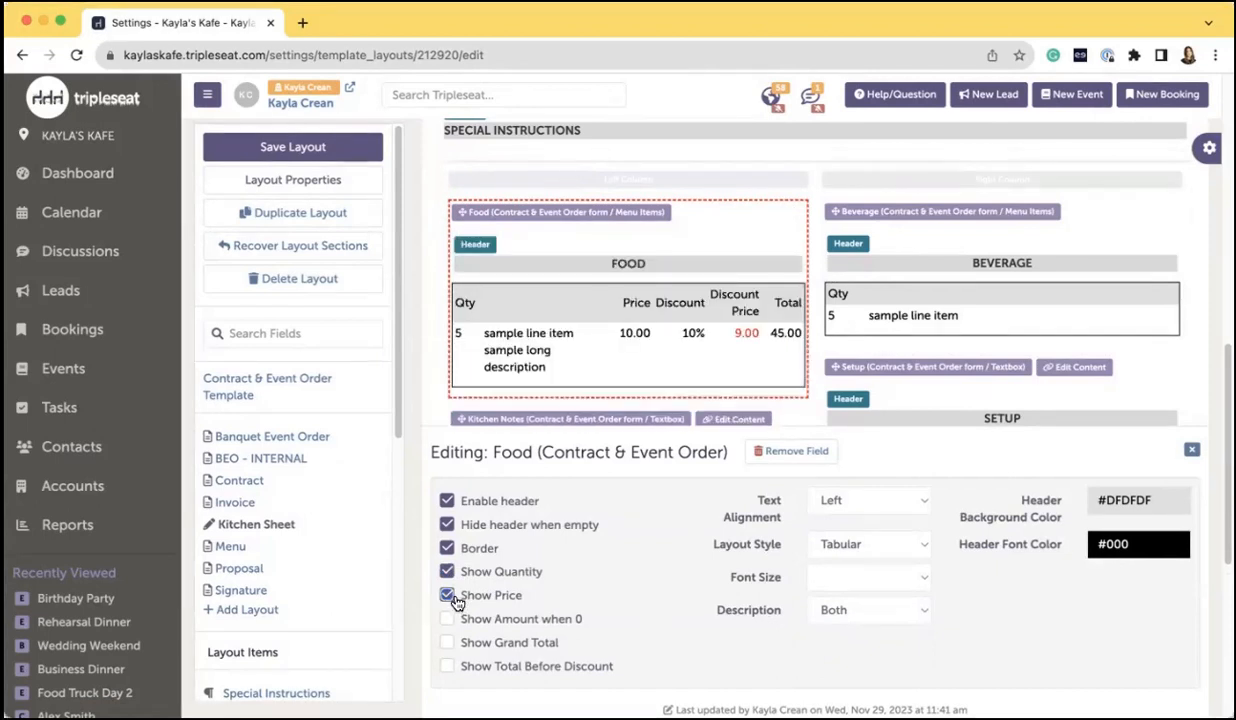
left_click(454, 598)
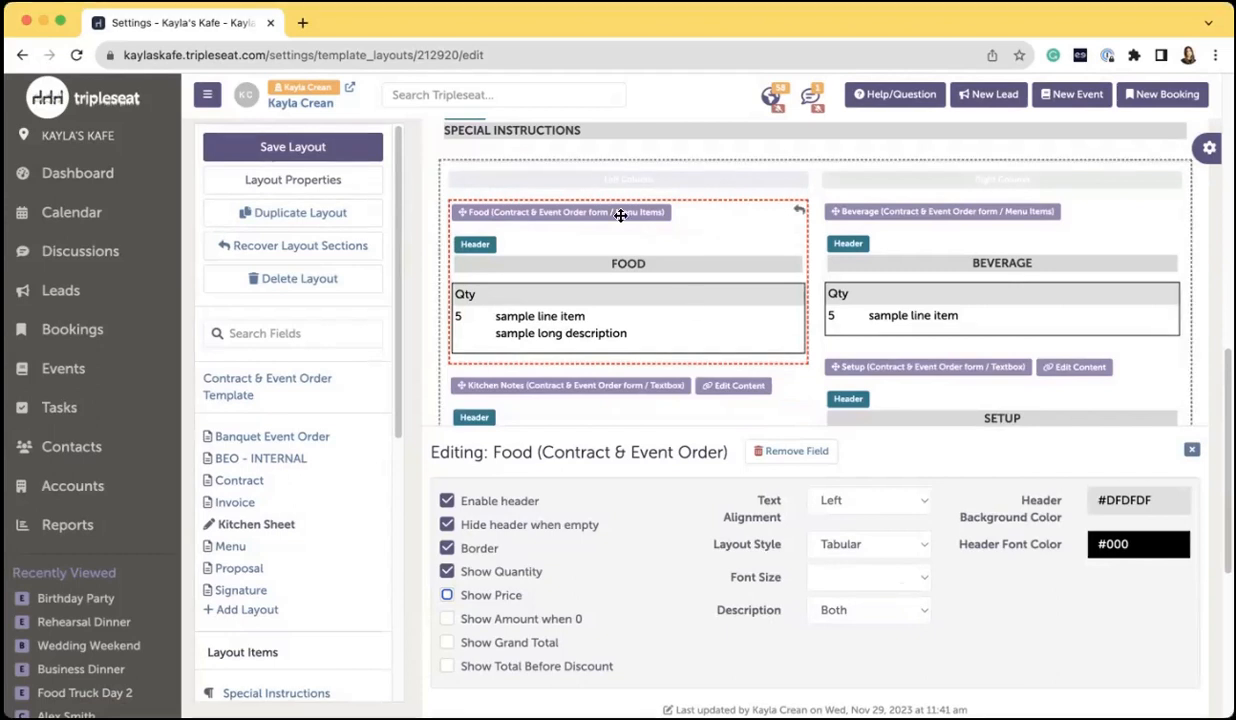
left_click(297, 149)
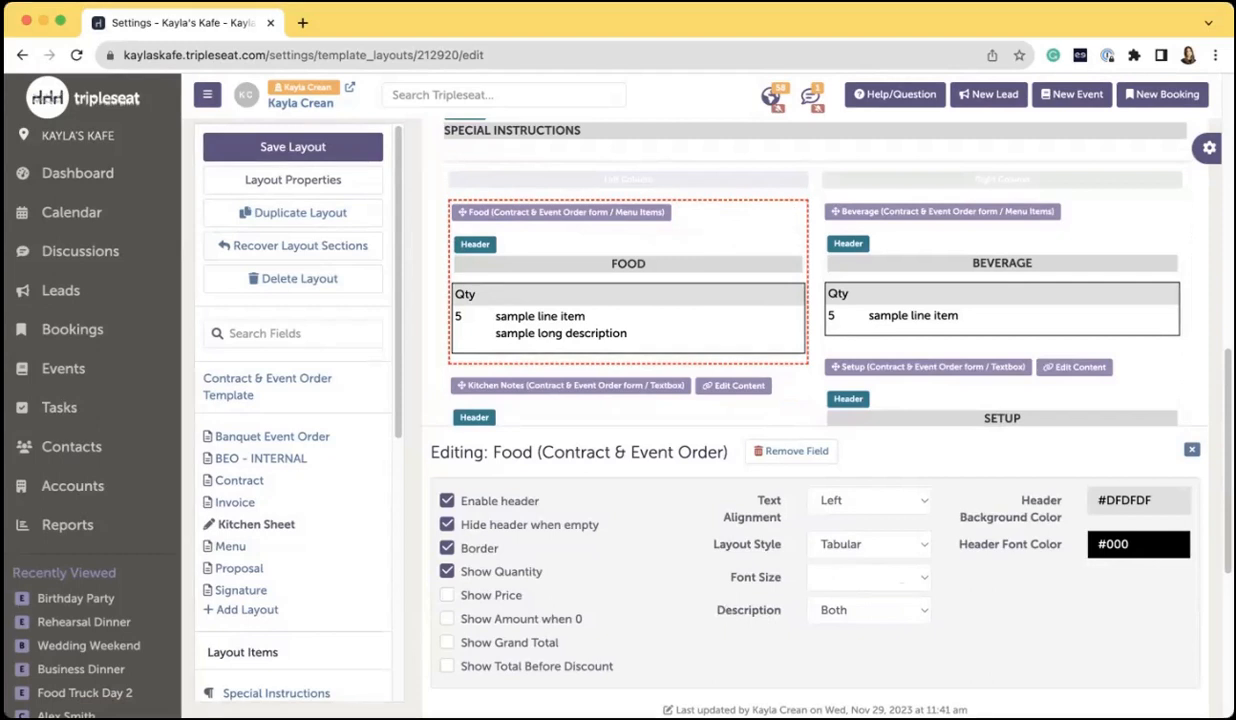
- Open the Contract & Event Order document of the Birthday Party event for editing
left_click(78, 600)
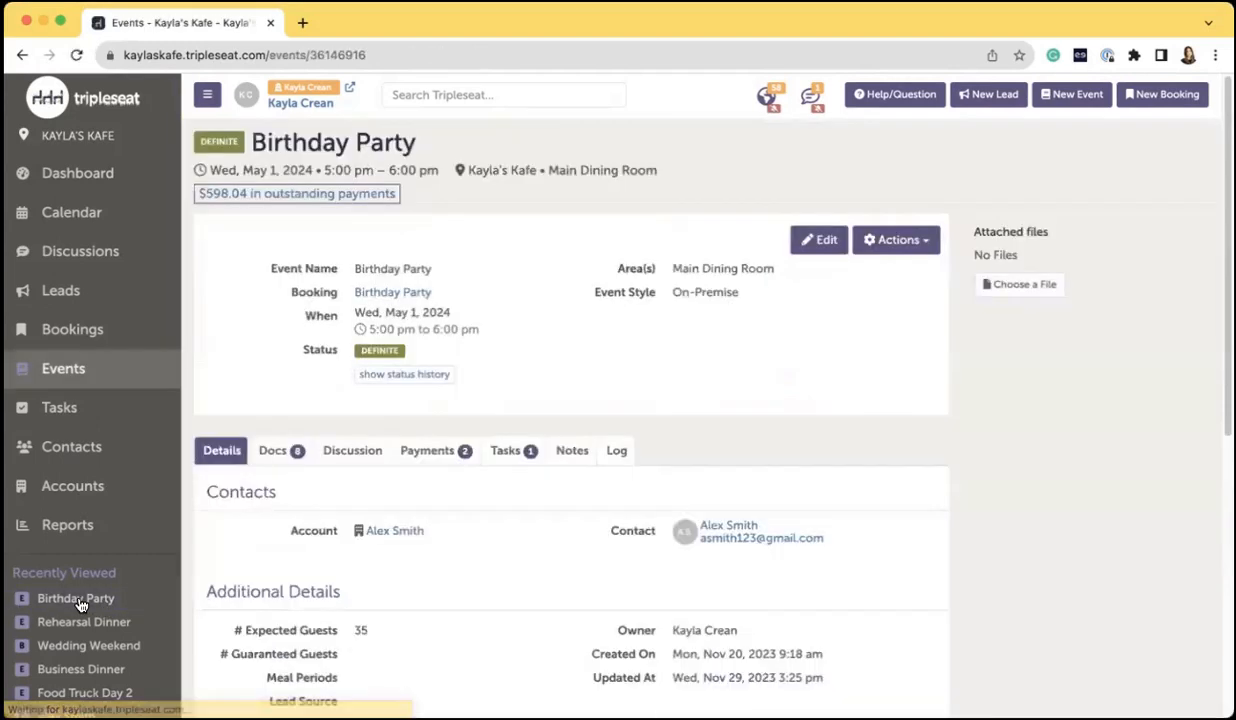
left_click(258, 445)
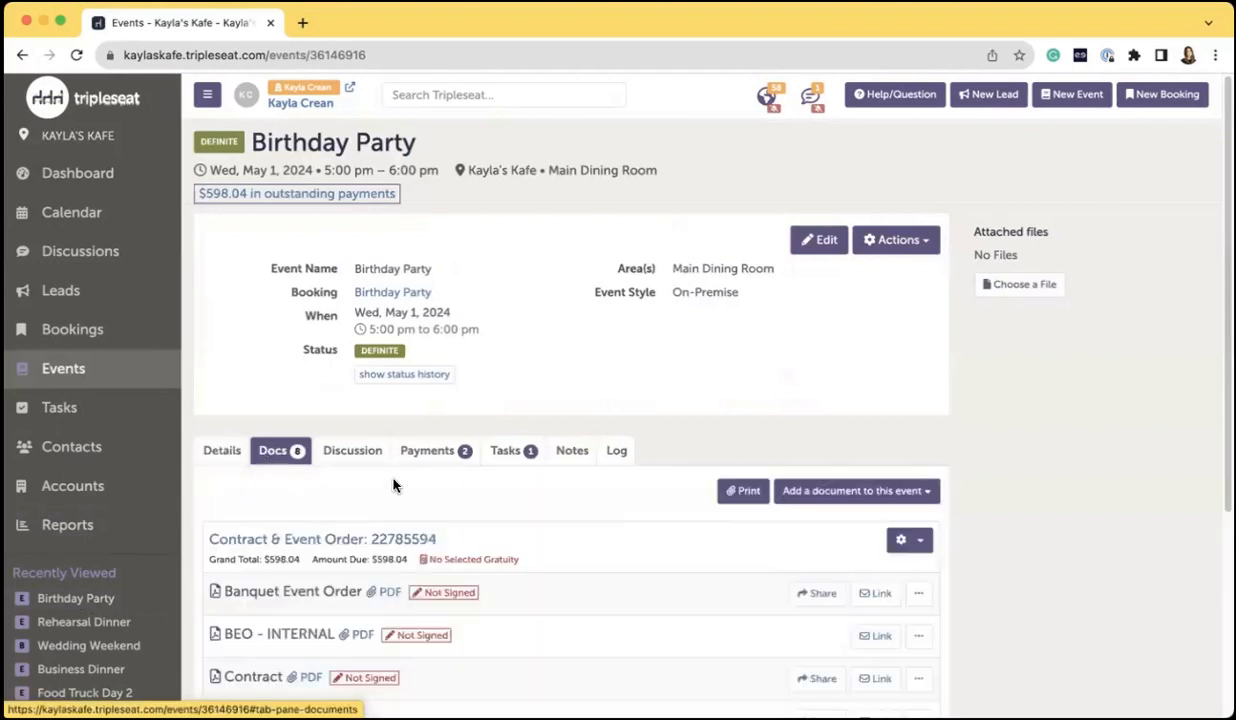
scroll(393, 485, "down", 3)
left_click(258, 376)
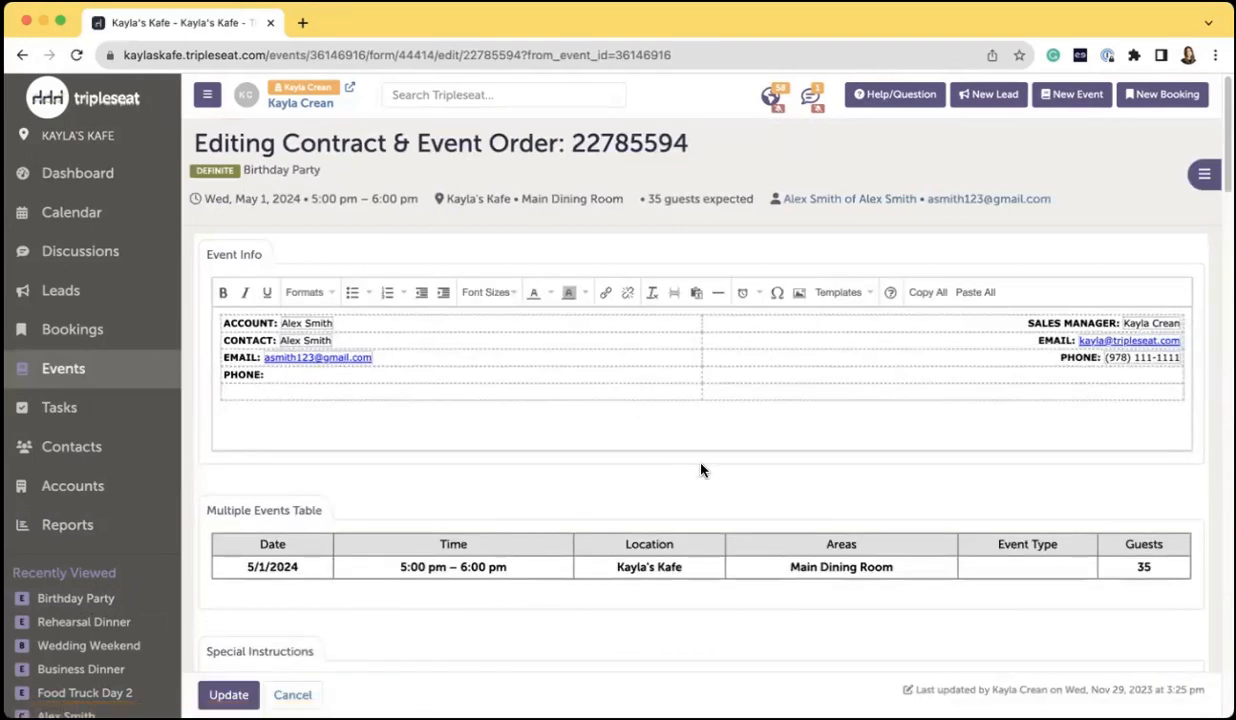
- Check which picklists are offered for the Beverage section and close the item selection without adding anything
scroll(700, 469, "down", 7)
scroll(700, 469, "down", 3)
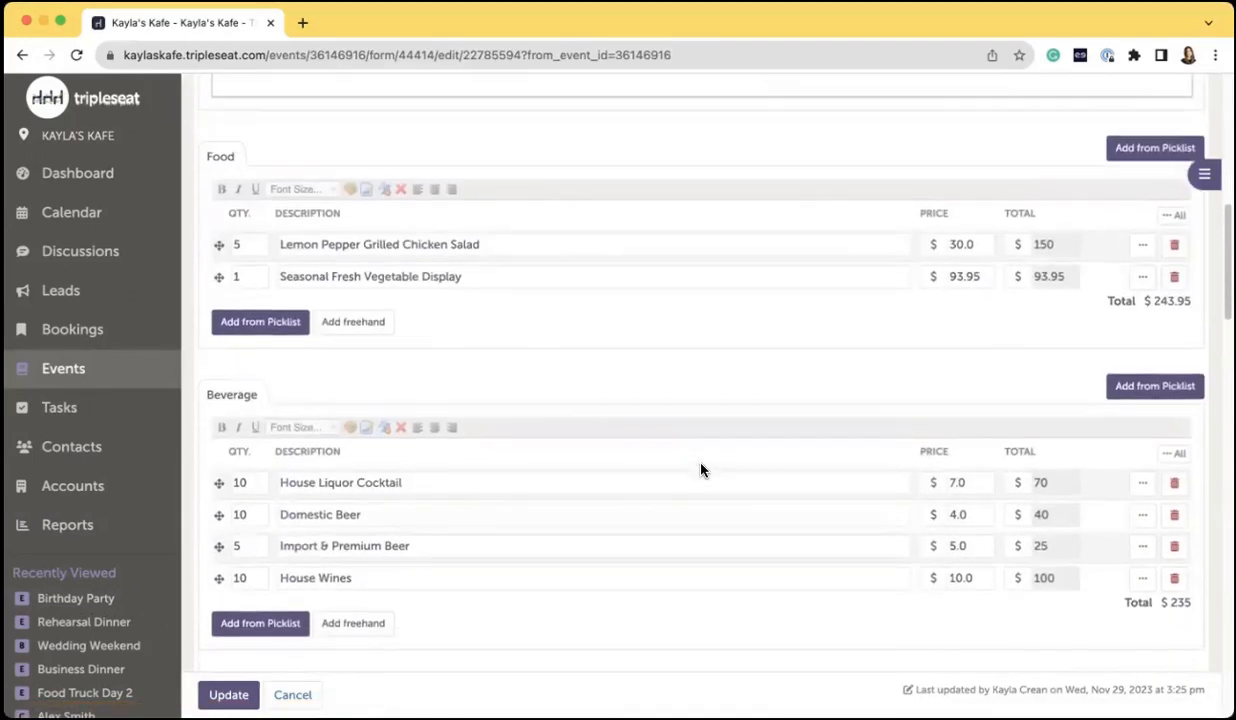
scroll(701, 467, "up", 1)
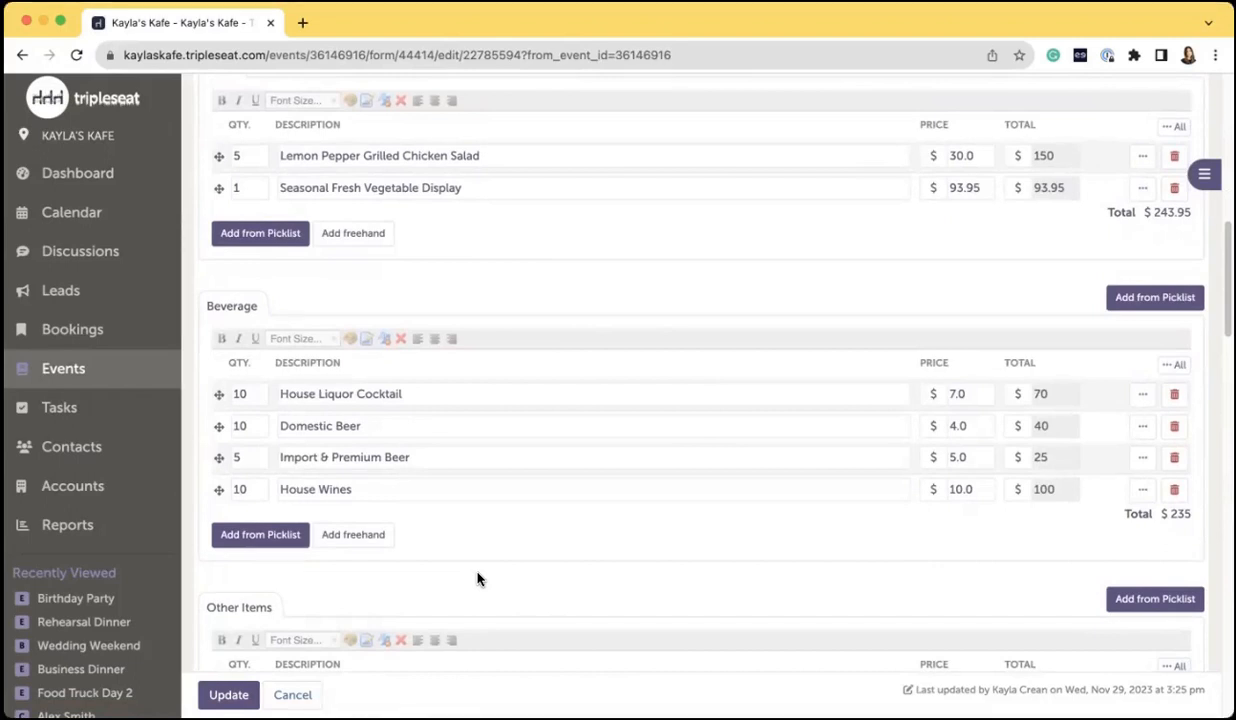
left_click(250, 544)
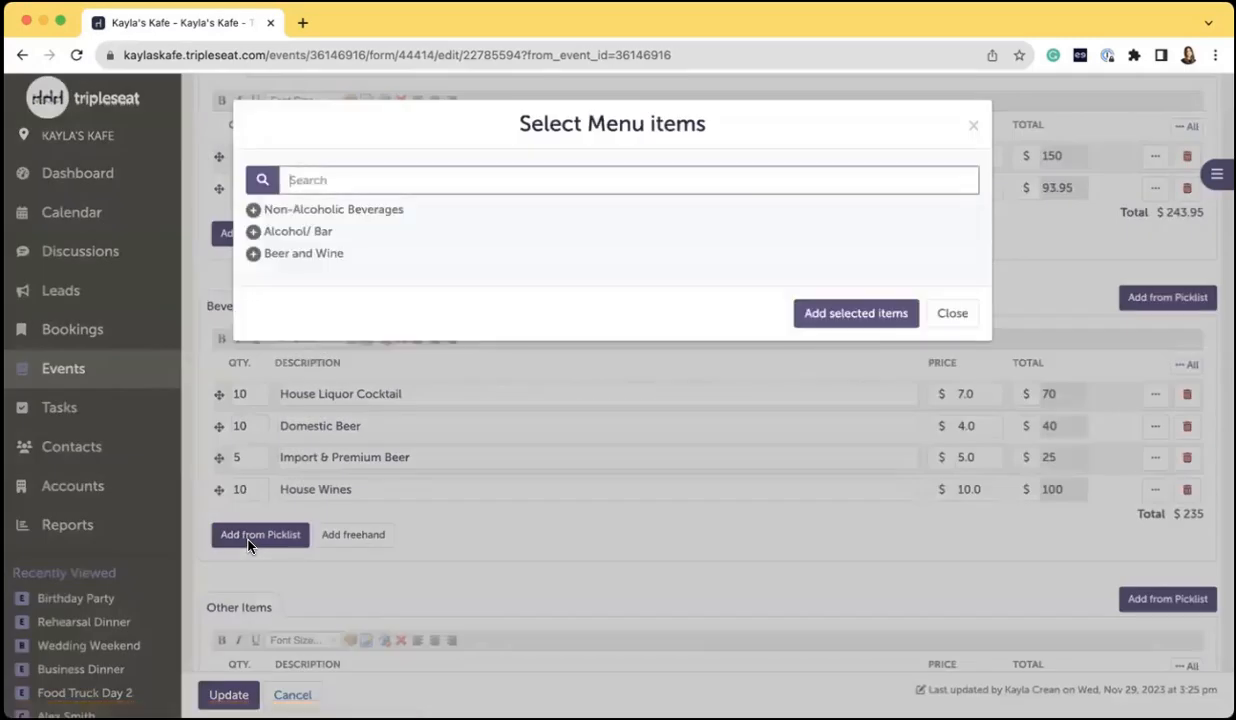
left_click(972, 131)
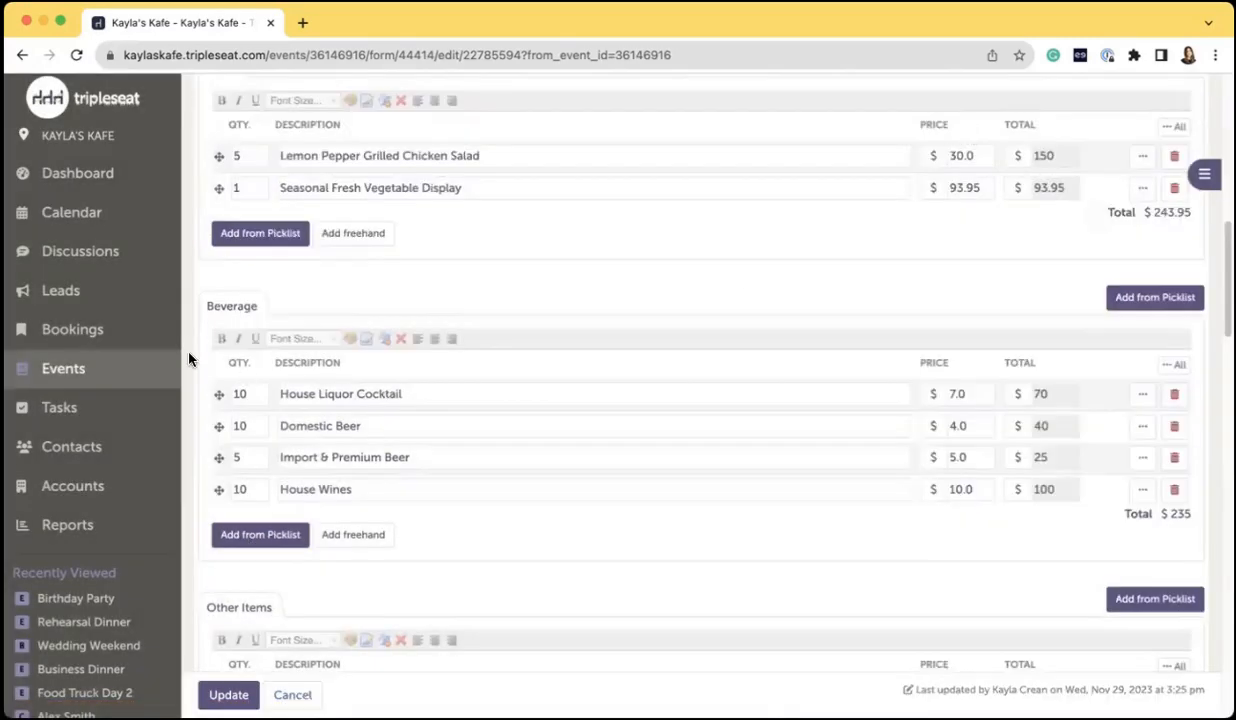
- Add Beer and Wine Package, Red Wines and White Wines from the Beer and Wine picklist to the Beverage section
left_click(242, 532)
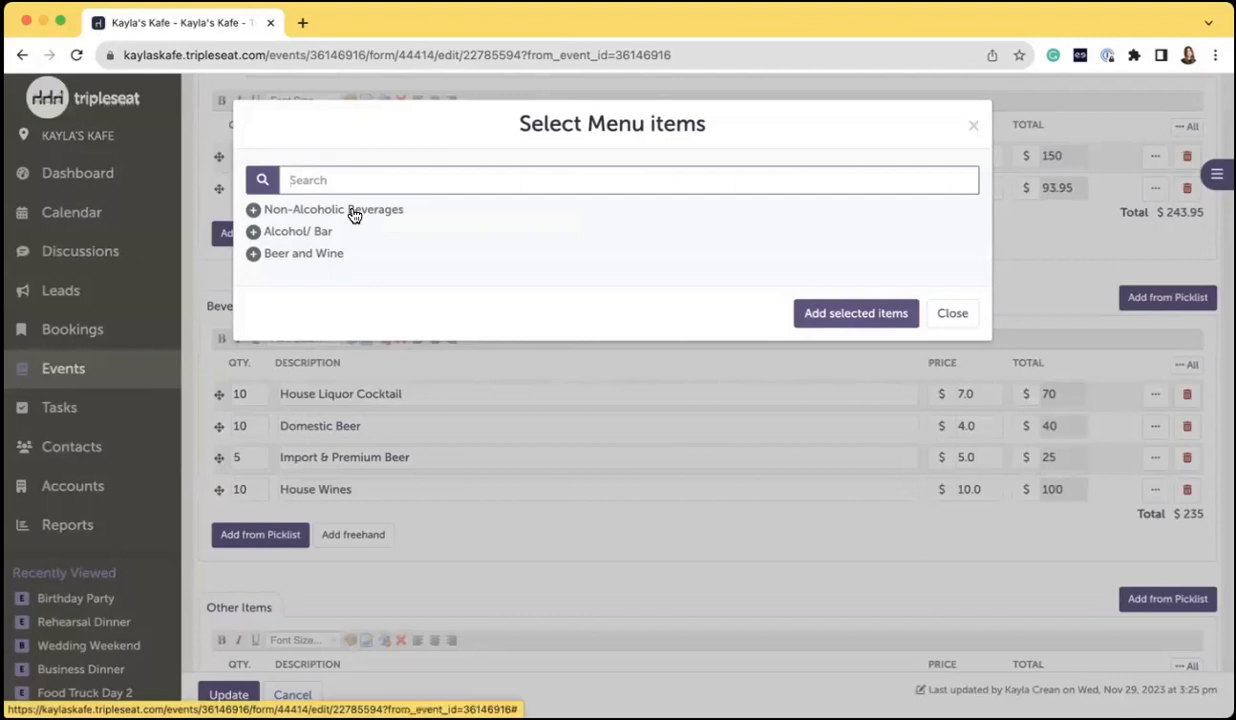
left_click(256, 256)
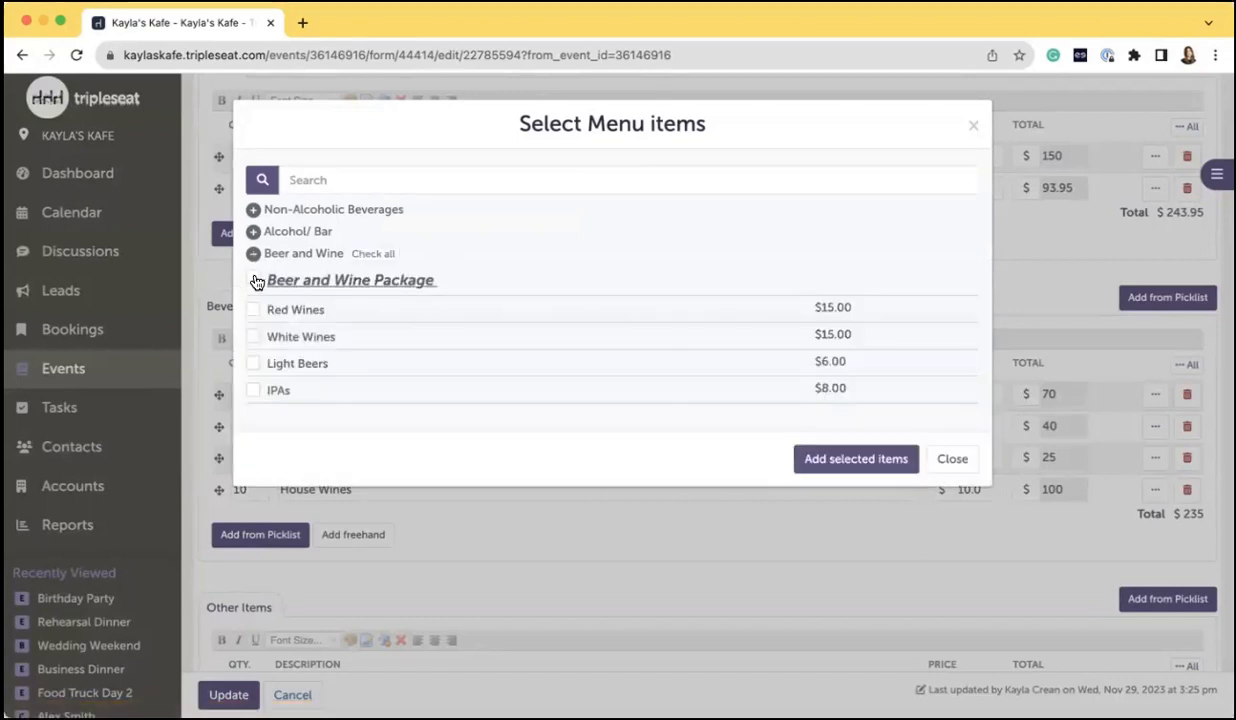
left_click(254, 281)
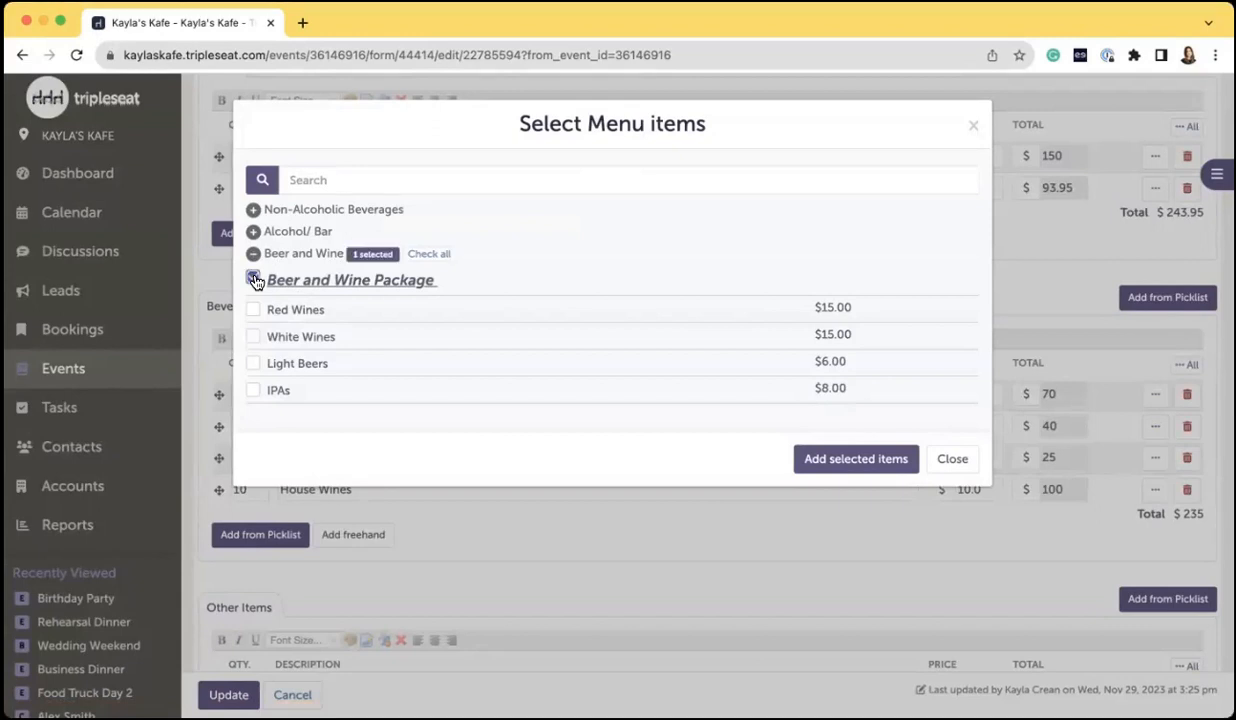
left_click(253, 310)
left_click(253, 337)
left_click(856, 460)
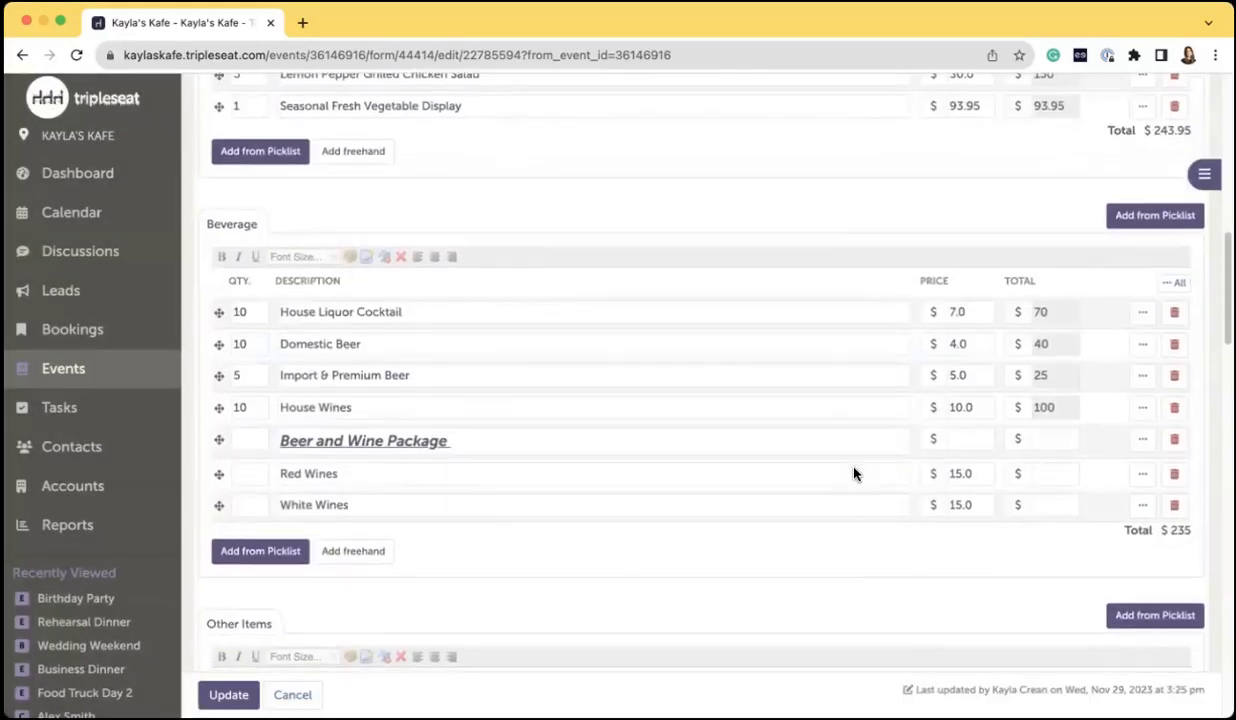
- Set the quantities of Red Wines and White Wines to 10 each and update the Contract & Event Order document
left_click(248, 474)
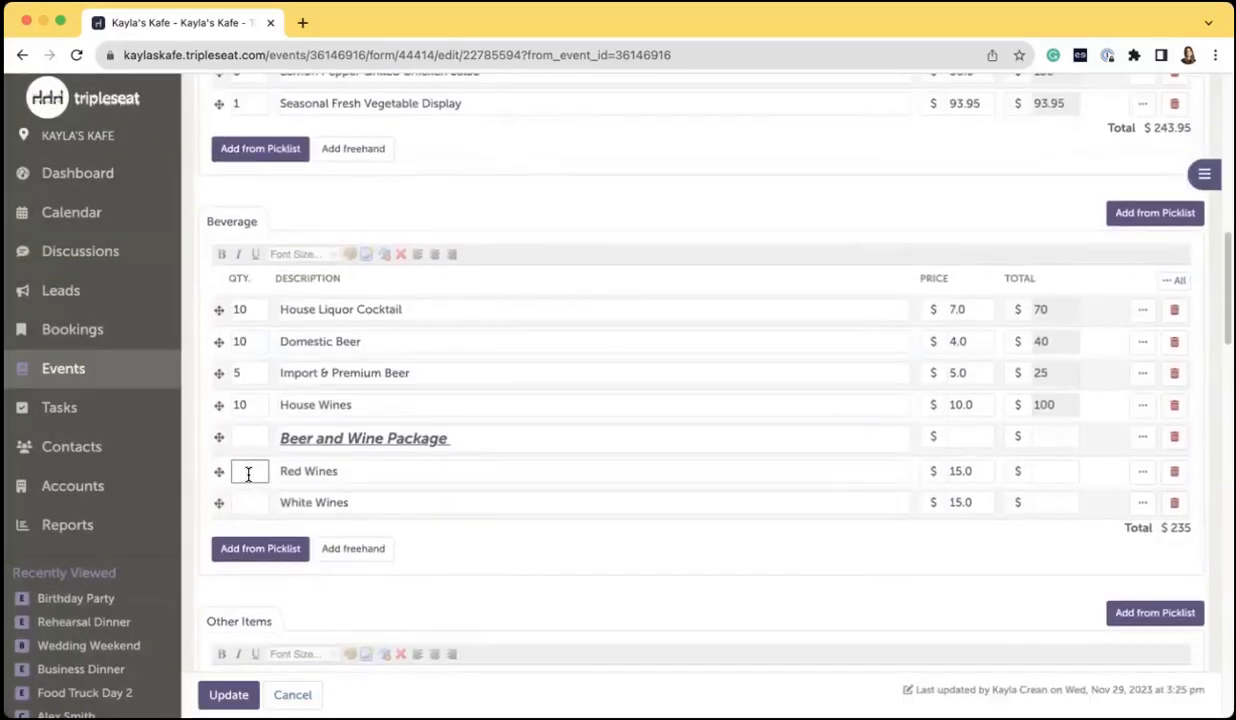
type("10")
left_click(254, 483)
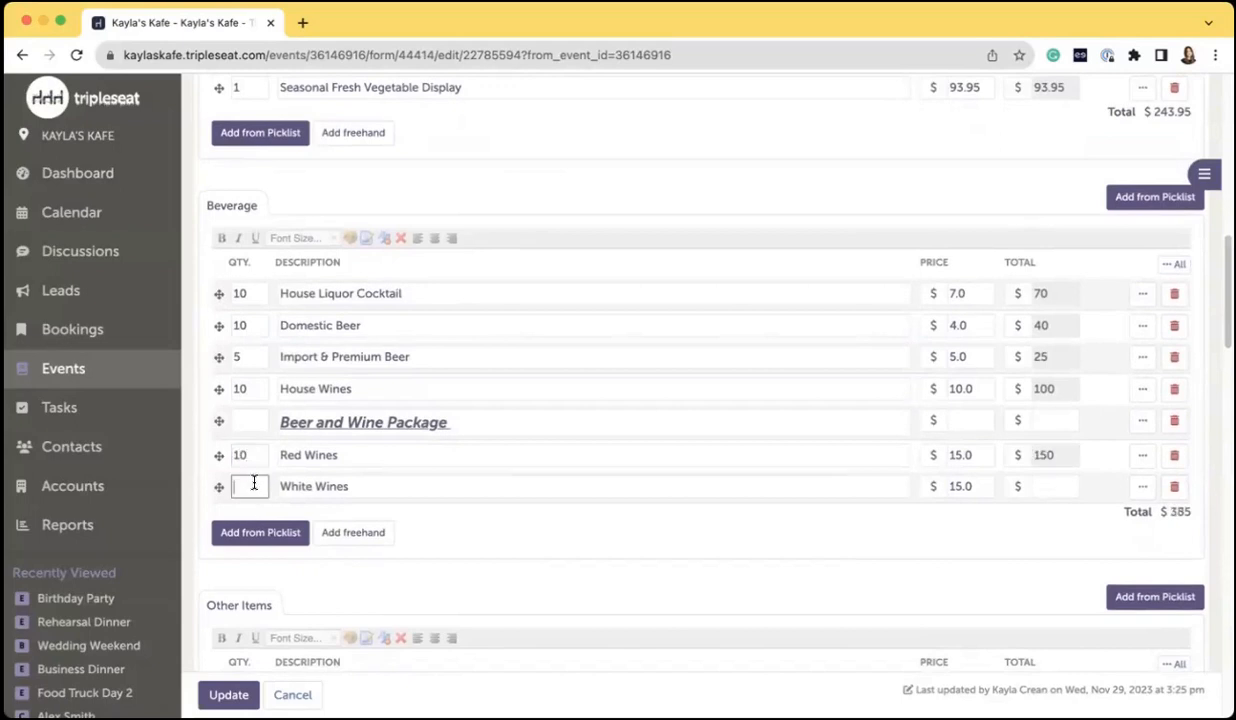
type("10")
left_click(543, 523)
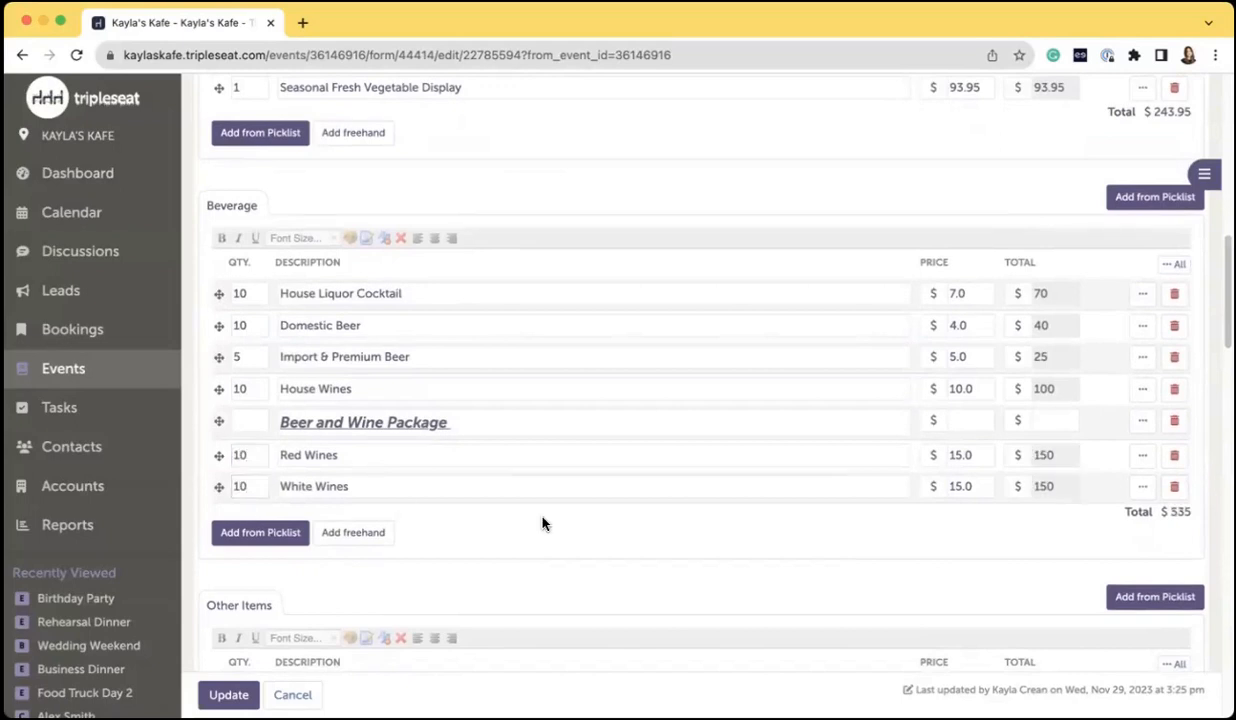
left_click(237, 701)
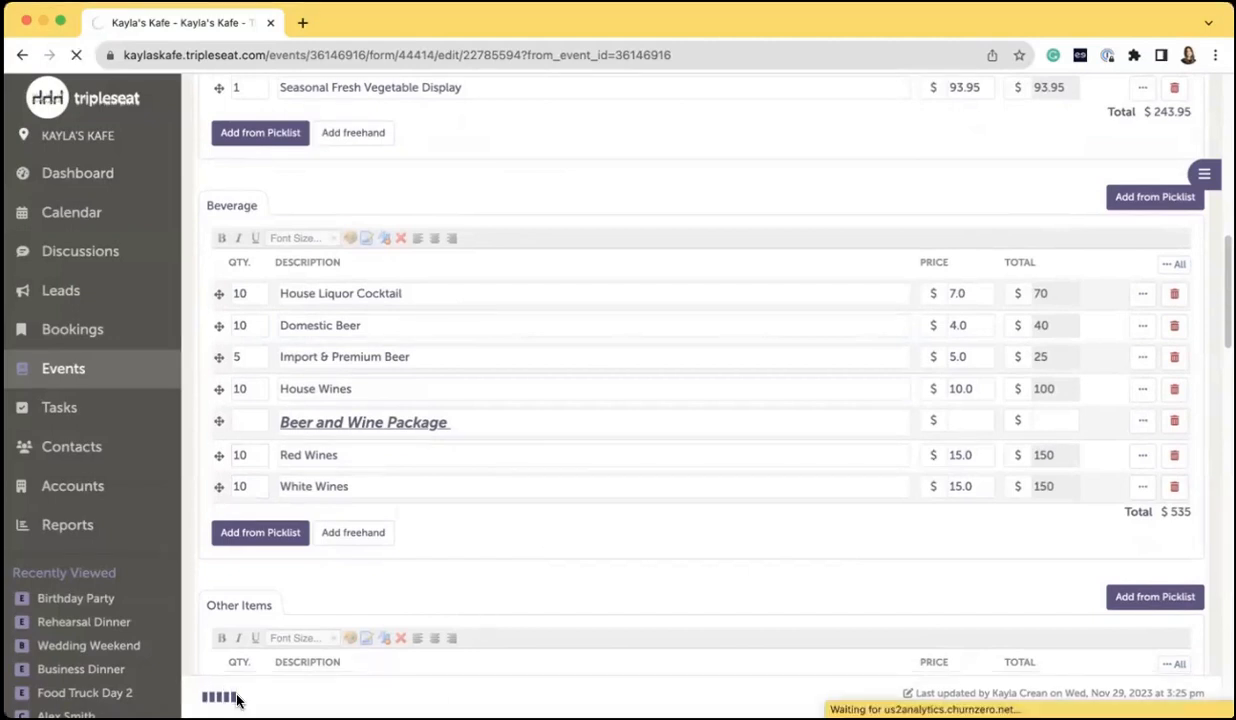
- Open the event's Banquet Event Order PDF and review its food and beverage line items
scroll(505, 521, "down", 4)
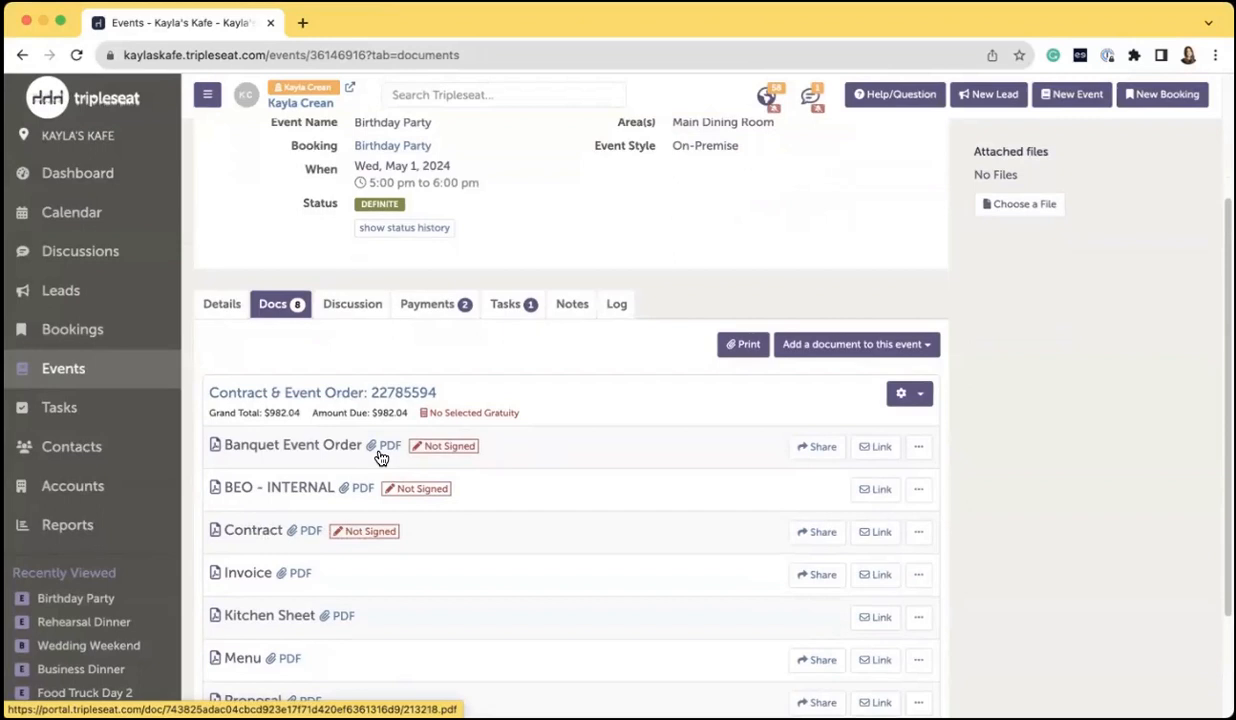
left_click(381, 452)
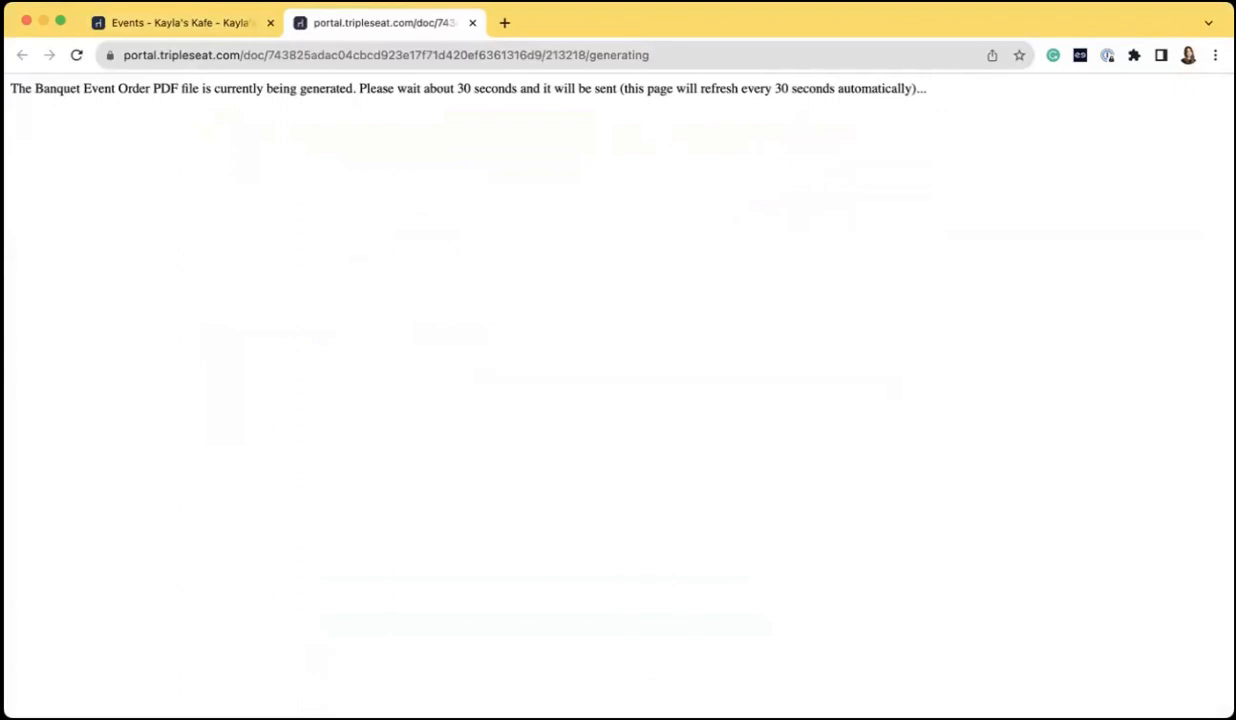
left_click(76, 56)
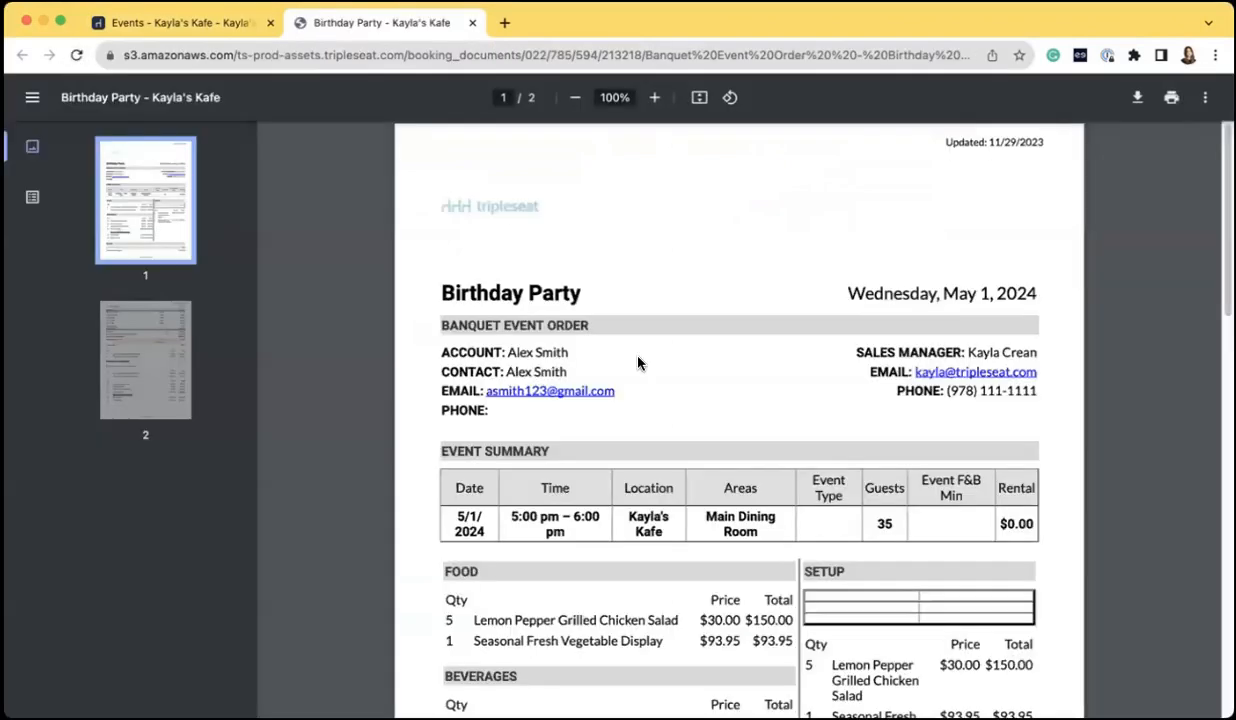
scroll(638, 363, "down", 5)
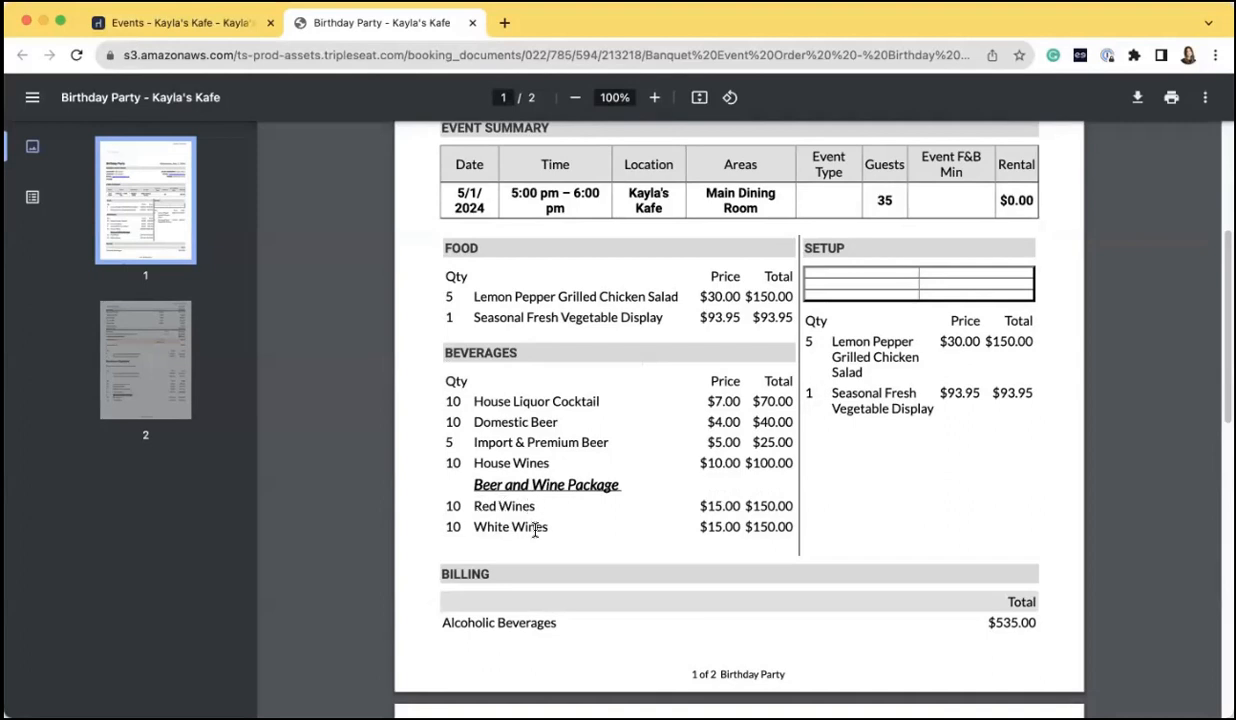
- Return to the Birthday Party event's documents and check the Help/Question option
left_click(216, 21)
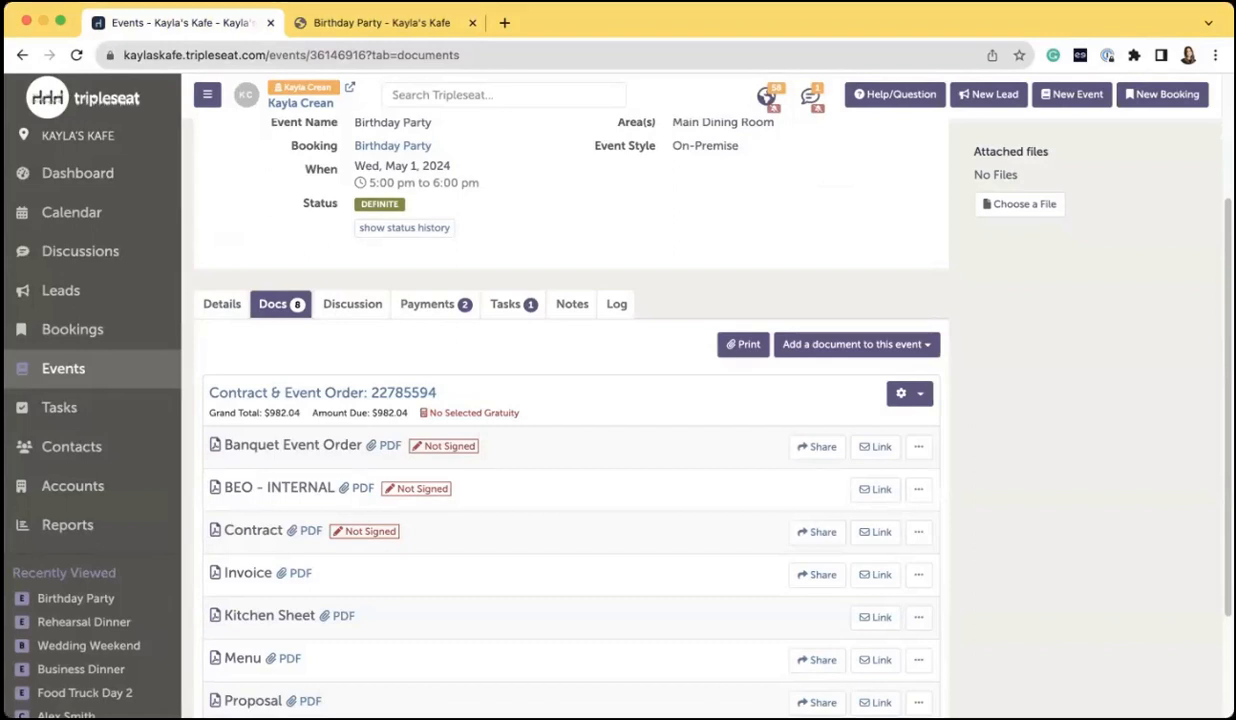
left_click(890, 100)
left_click(968, 126)
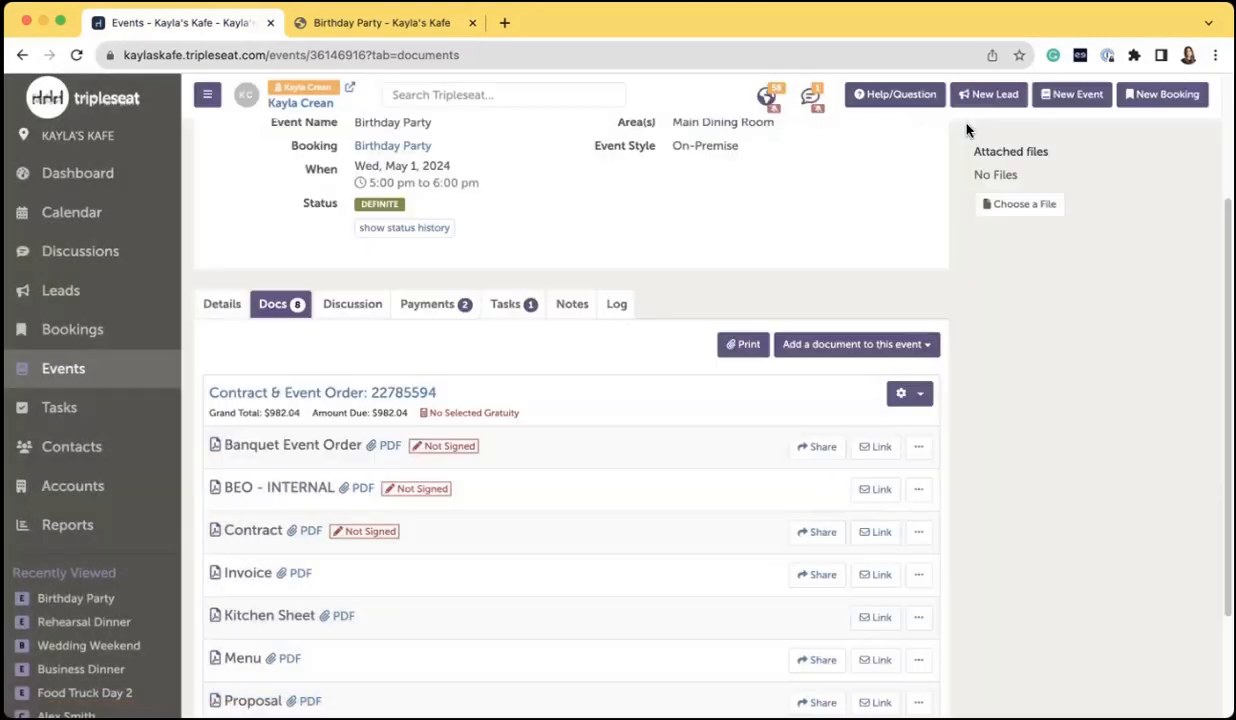